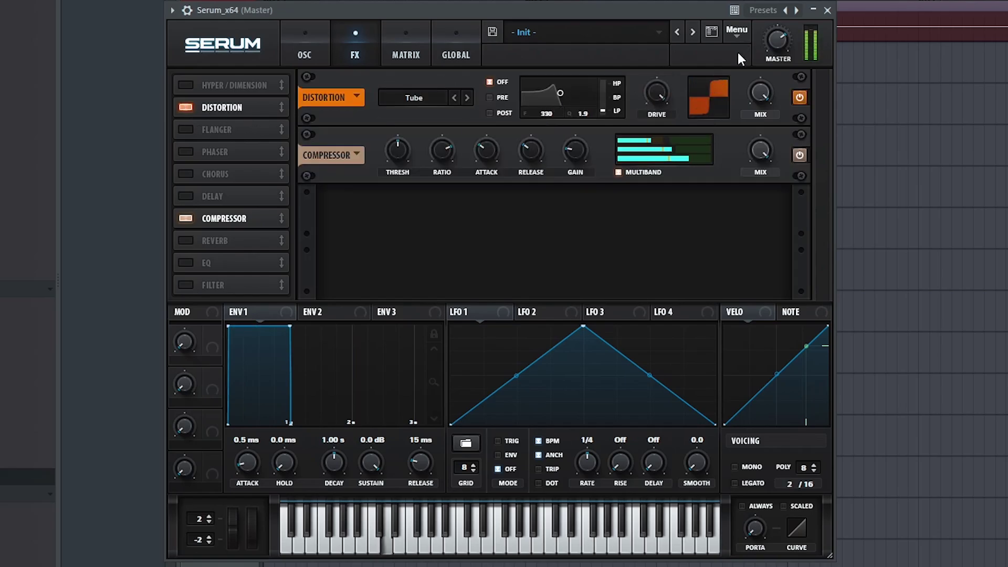
- Adjust the level of the AC hum1 noise oscillator
click(304, 53)
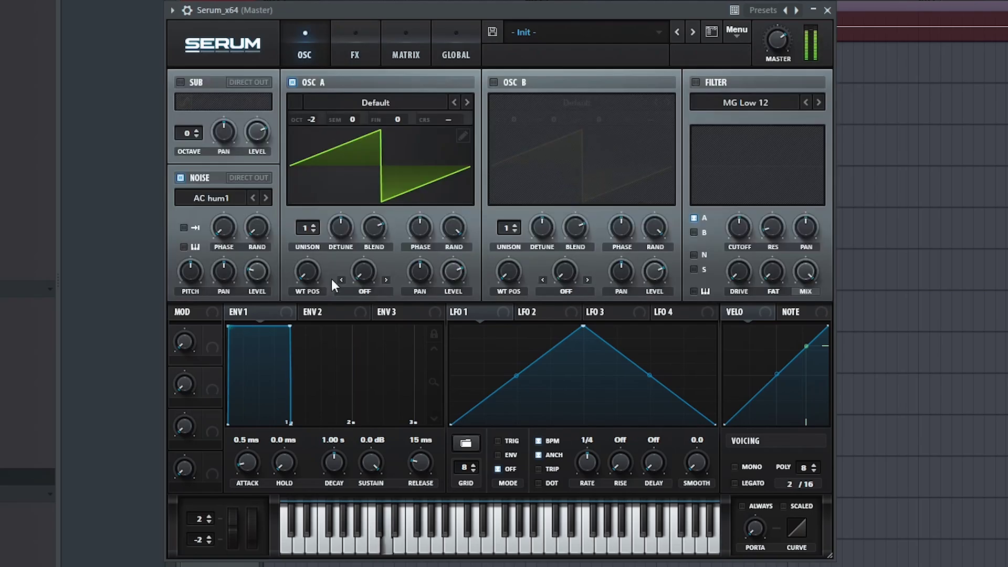
drag(268, 273, 270, 288)
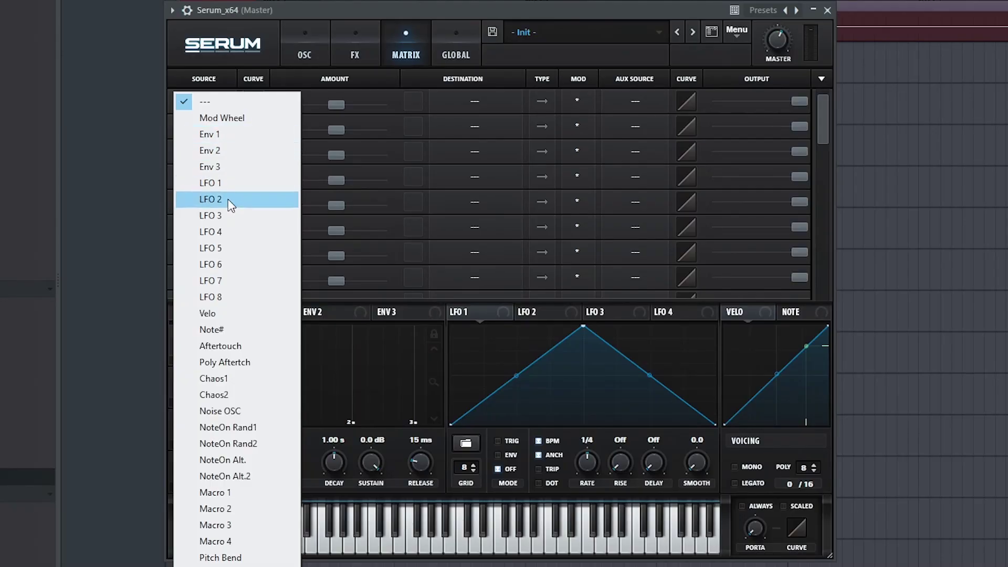
- Assign LFO 1 to a destination in the modulation matrix, adjust its amount, and shape LFO 1 as a falling curve
click(228, 200)
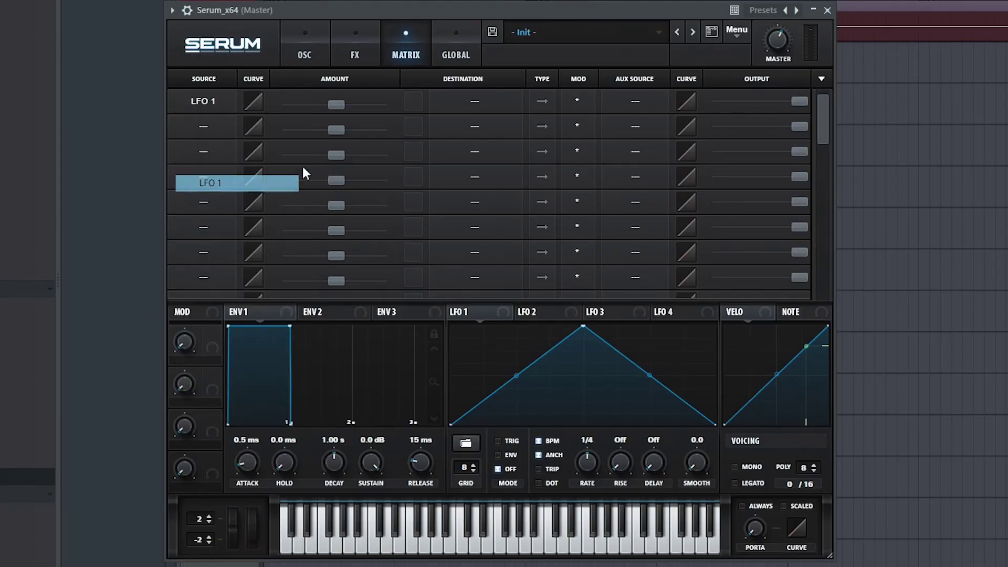
click(483, 106)
mouse_move(466, 233)
click(583, 232)
drag(346, 109, 355, 107)
drag(583, 327, 437, 296)
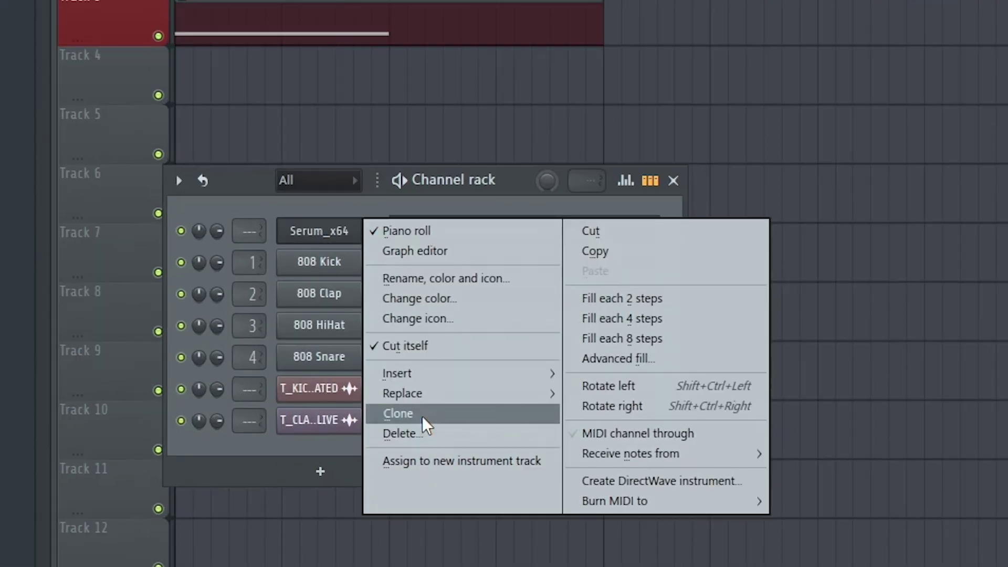
- Clone the Serum_x64 channel and add a Combs filter effect to the clone, with its cutoff modulated by LFO 2
click(470, 358)
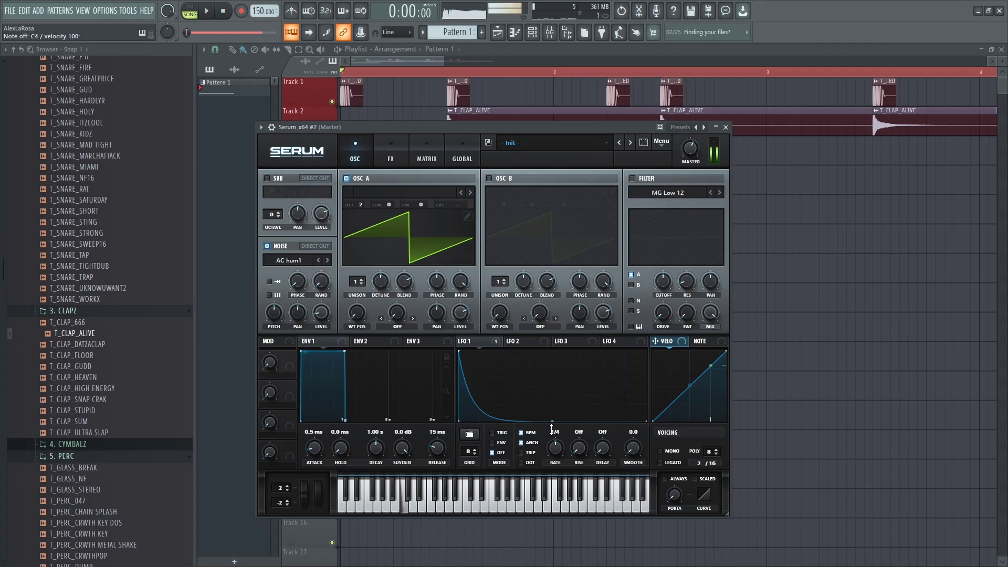
click(391, 155)
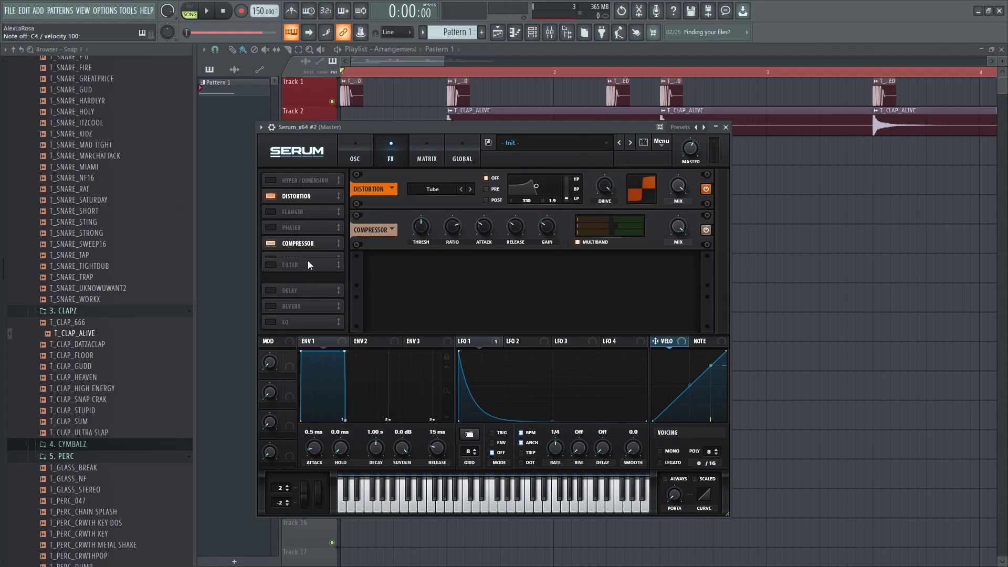
click(271, 274)
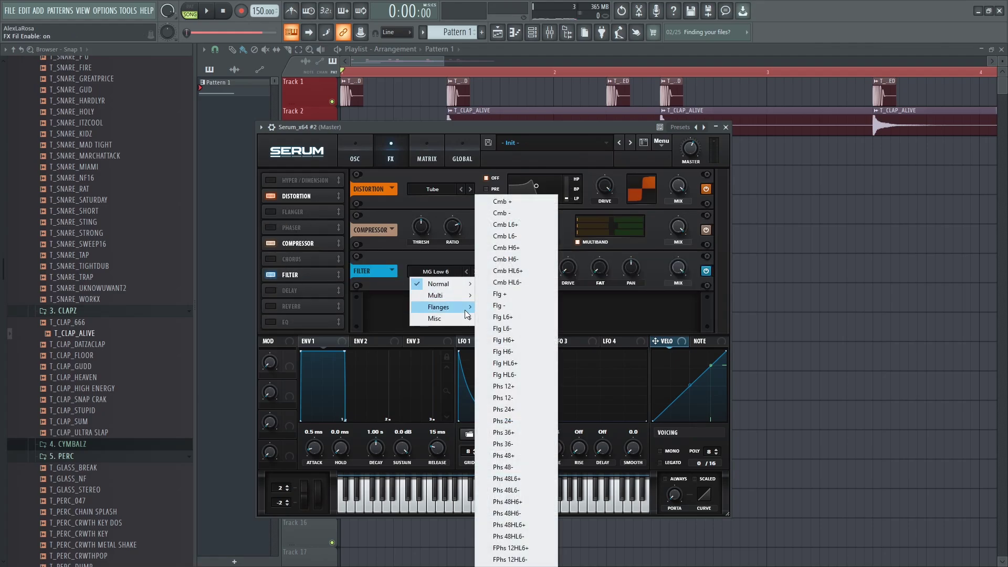
mouse_move(464, 318)
click(536, 145)
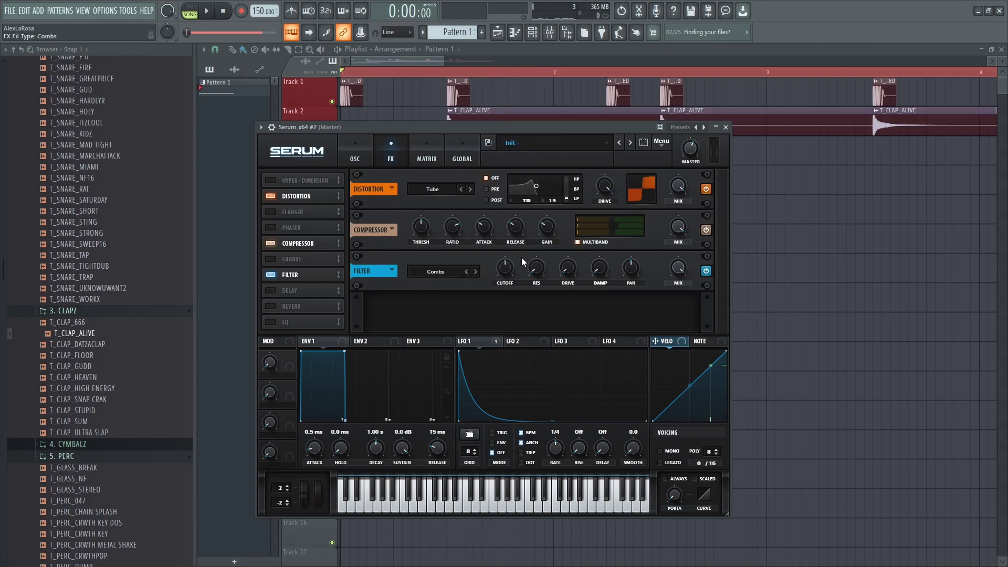
drag(509, 341, 505, 267)
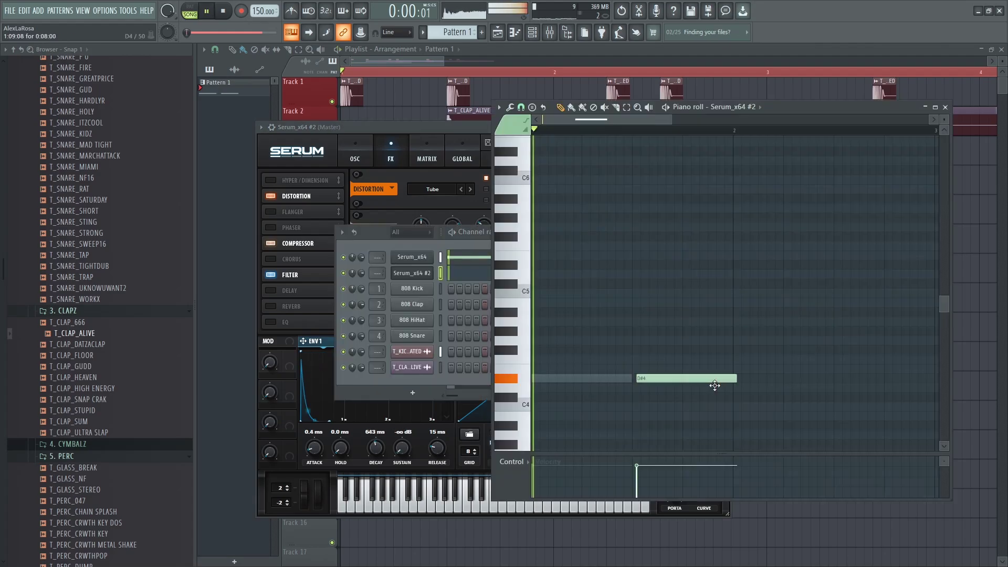
- Move the Serum_x64 #2 D#4 note to the middle of bar 1 and adjust the envelope
drag(714, 383, 711, 382)
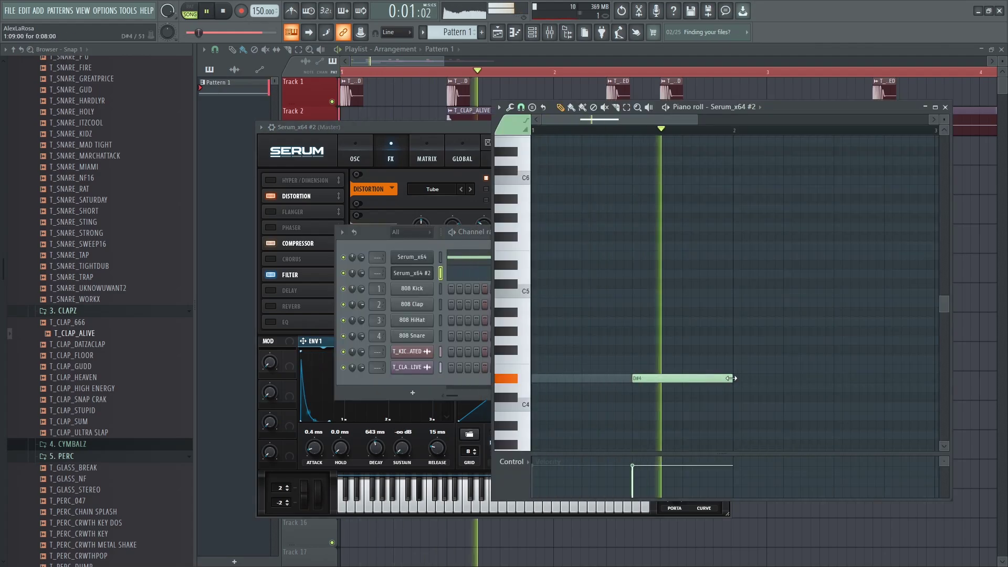
drag(339, 419, 356, 418)
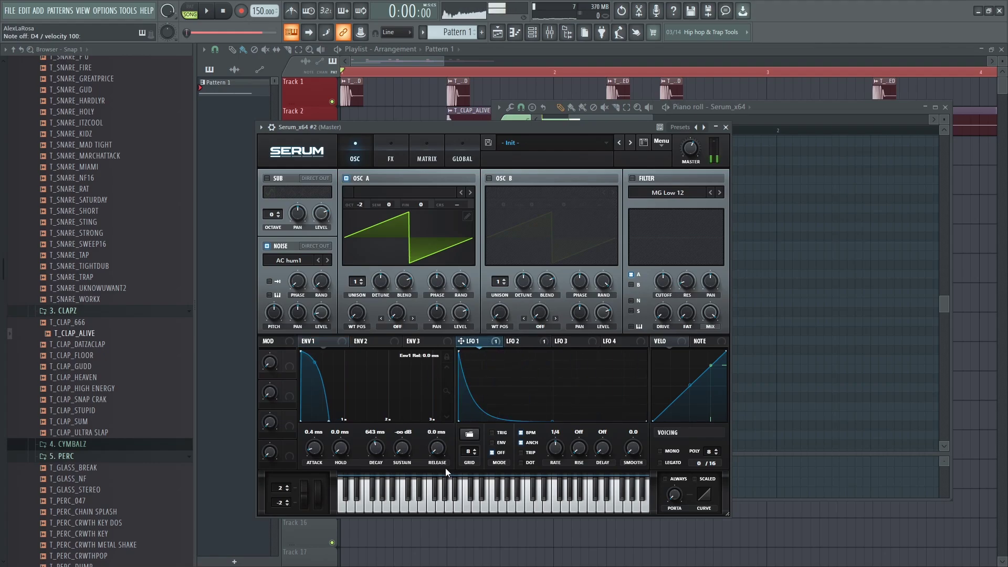
- Modulate the main filter's cutoff with LFO 2, and audition the sound with test notes and playback
key(x)
key(x)
key(x)
drag(524, 342, 654, 285)
key(x)
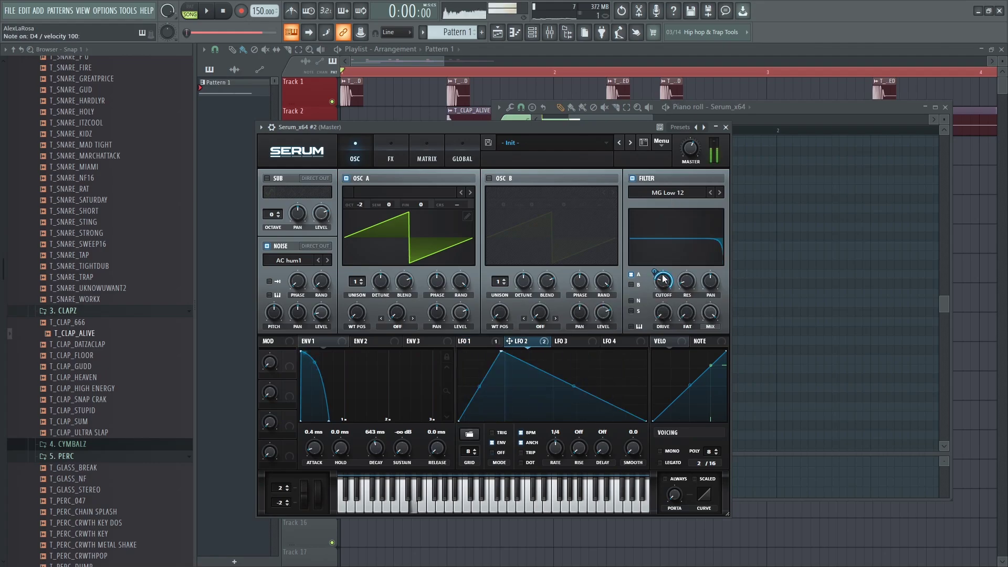
click(388, 157)
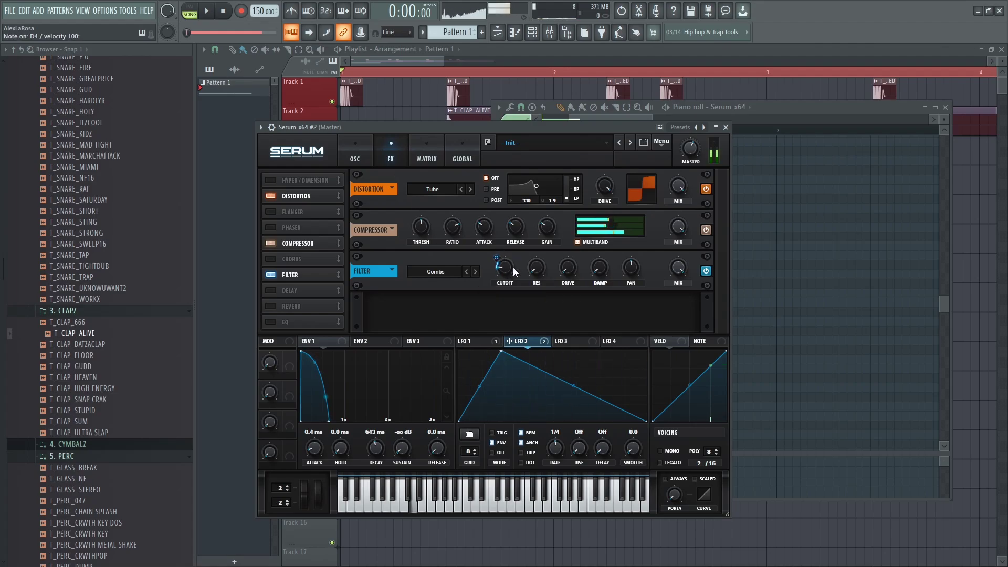
key(space)
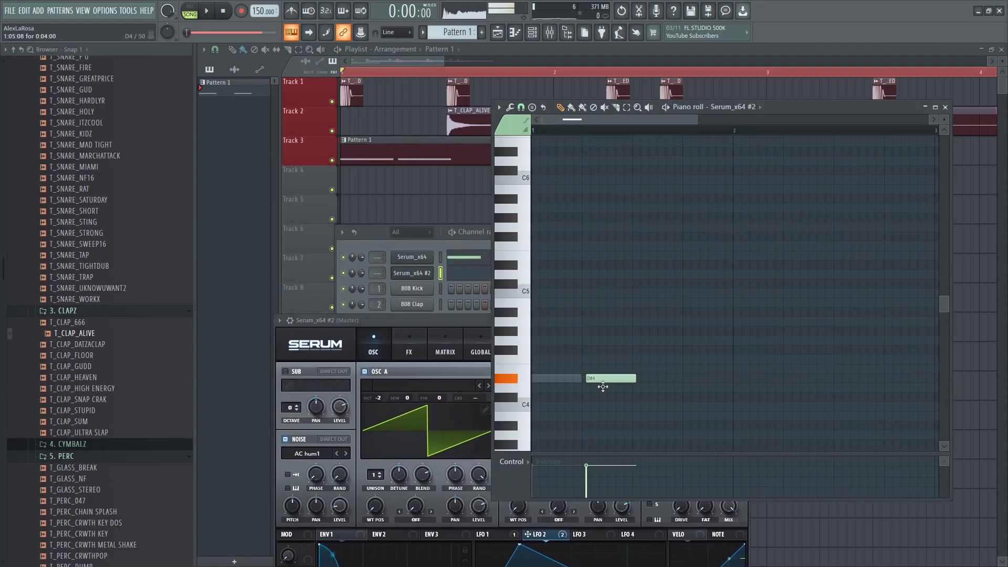
key(space)
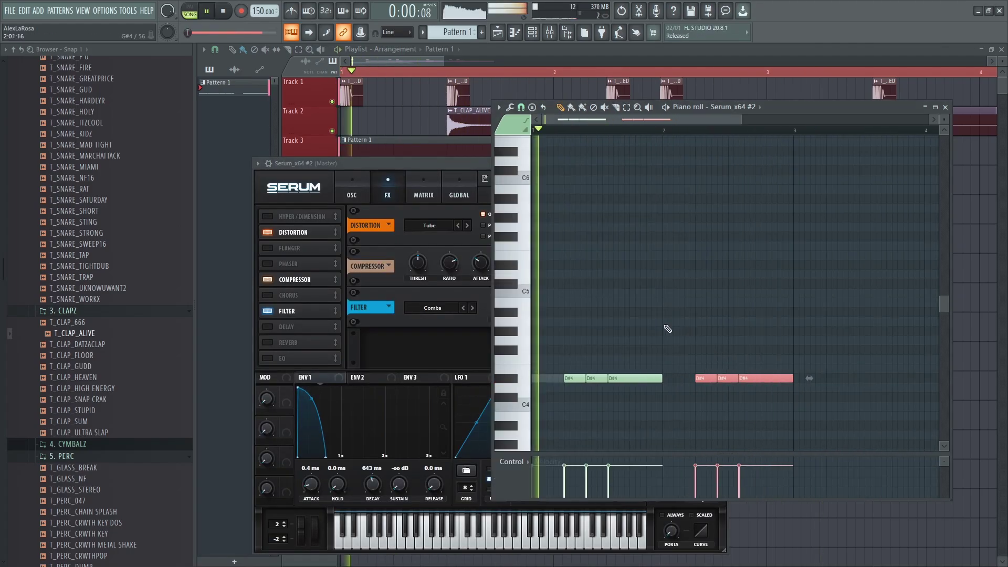
- Copy the Pattern 1 clip to bar 3 on Track 3 of the playlist
click(454, 153)
scroll(753, 178, up, 2)
click(760, 175)
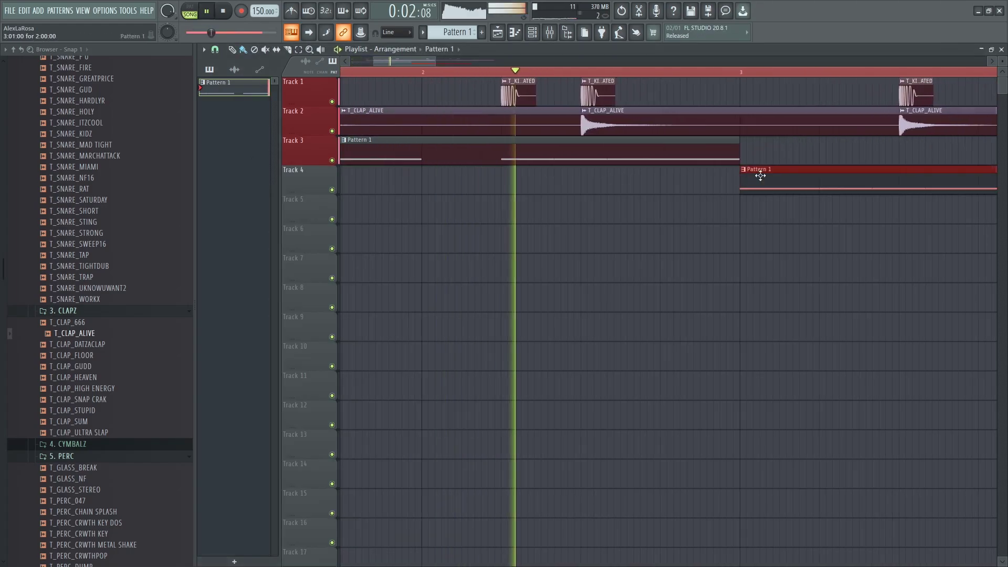
drag(760, 176, 757, 145)
scroll(753, 149, down, 2)
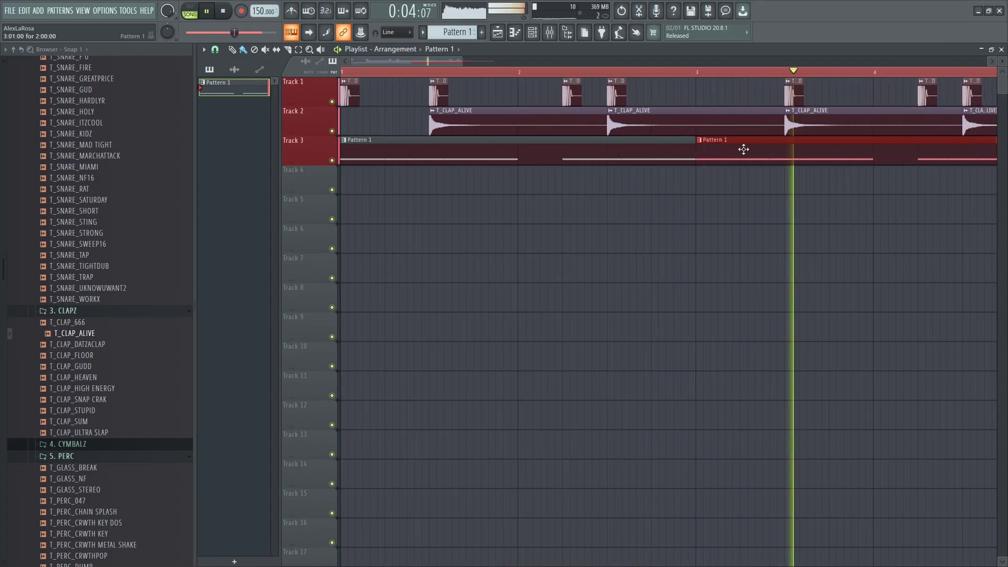
scroll(724, 150, down, 3)
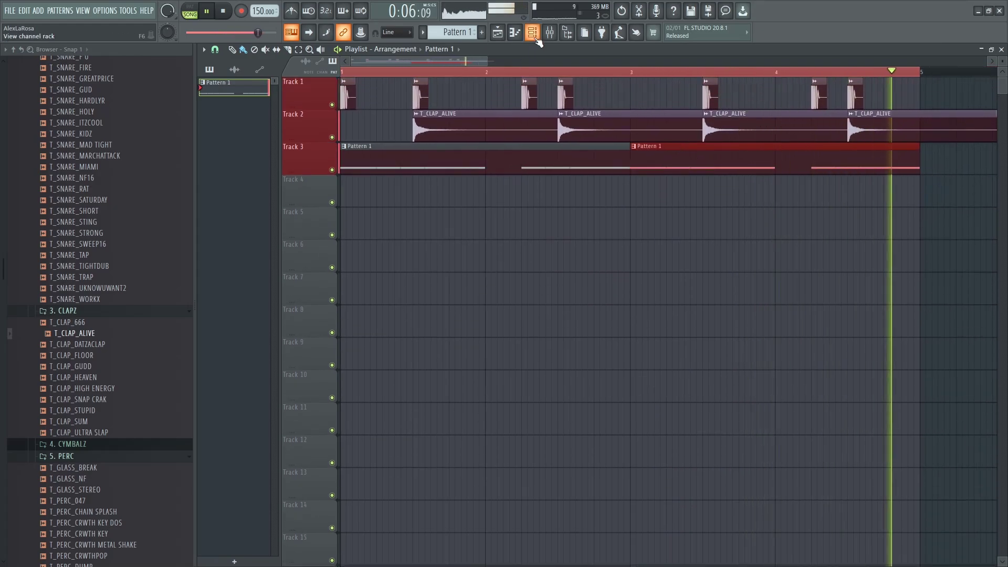
- Rename mixer insert 9 as SIDECHAIN
click(535, 39)
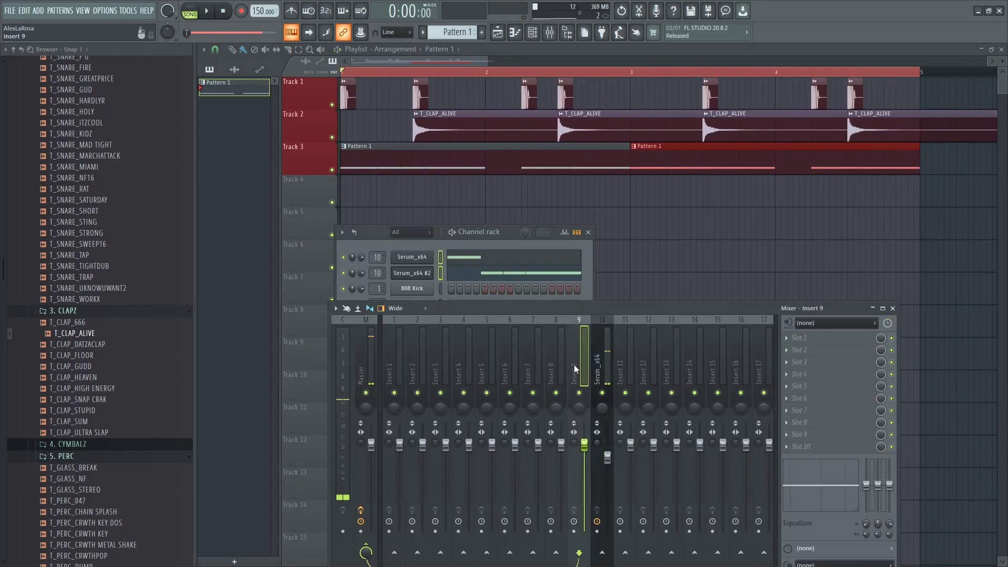
right_click(576, 366)
click(642, 287)
text(SIDECHAIN)
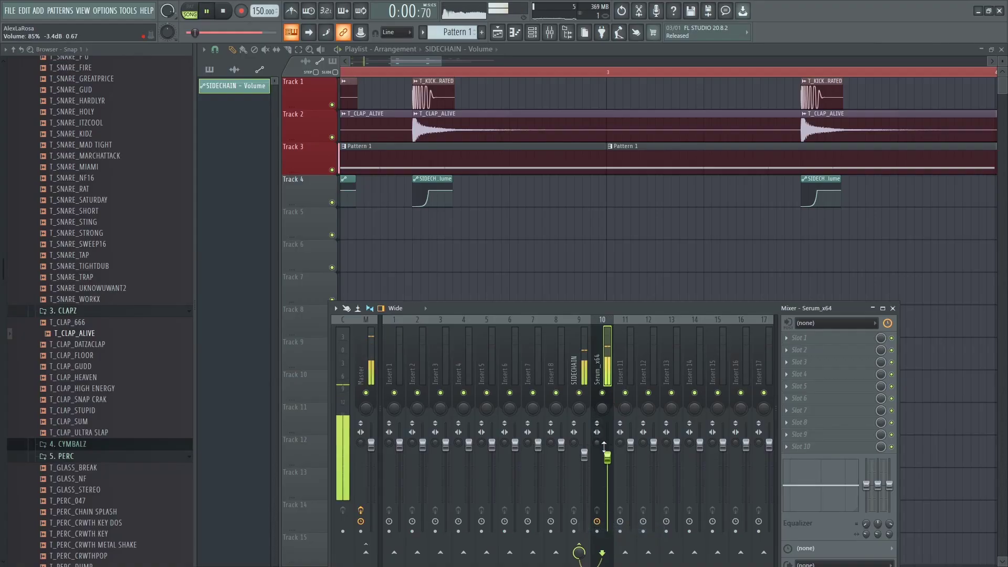
- Examine the SIDECHAIN - Volume automation clips against the kicks in the playlist
key(F9)
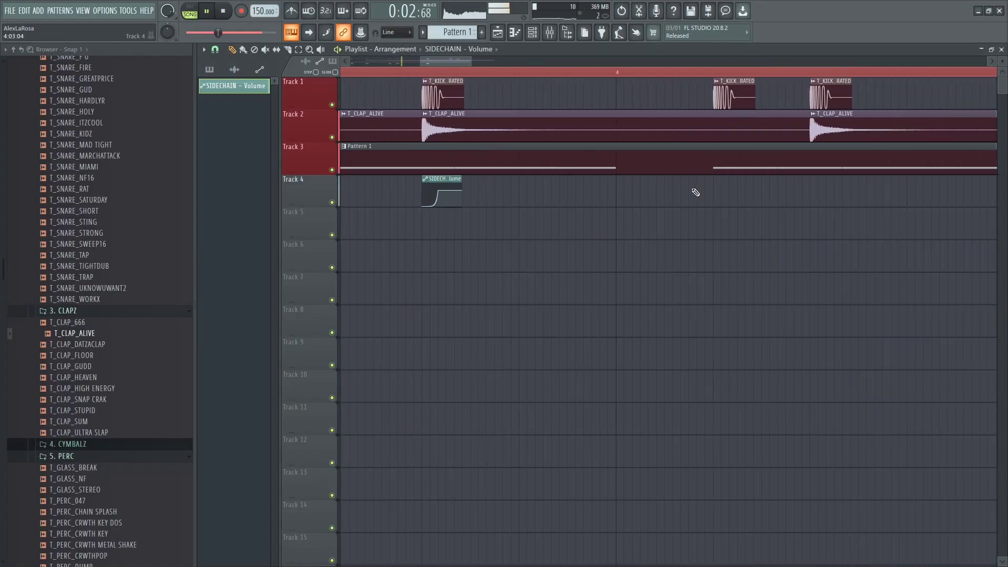
scroll(814, 199, down, 5)
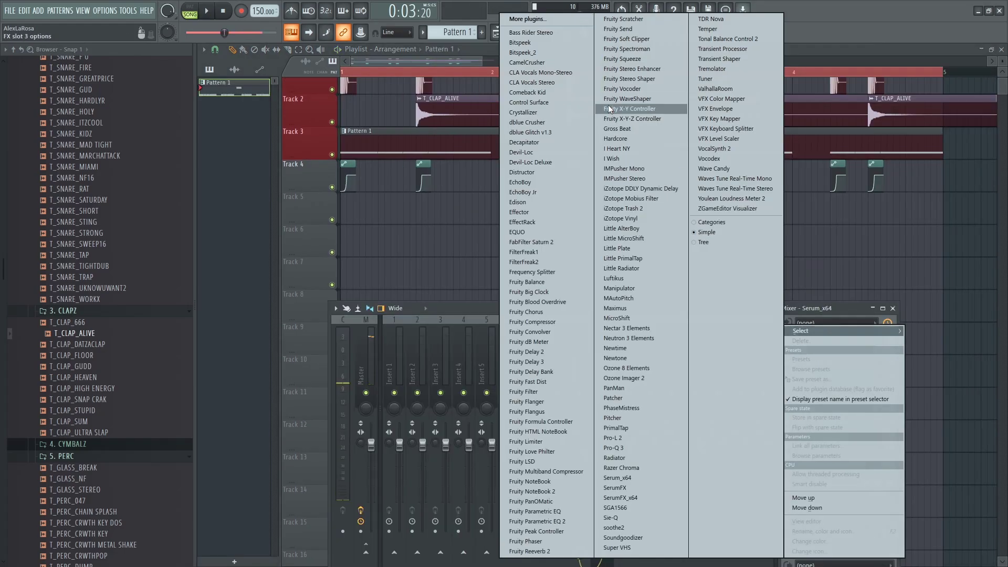
- Load Saturn 2 in slot 3 of the Serum_x64 mixer track and adjust its saturation
click(550, 21)
text(SA)
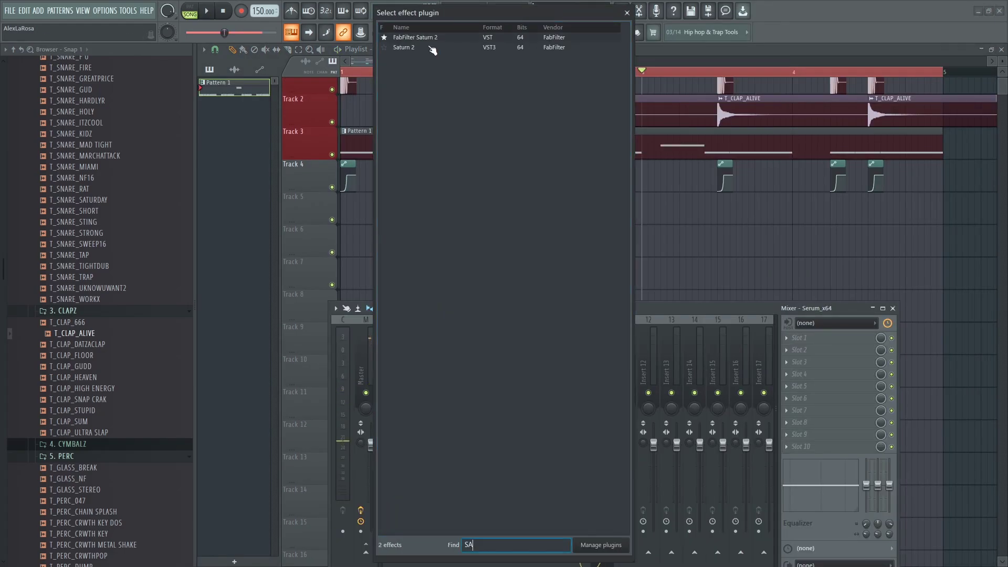
double_click(430, 47)
drag(424, 252, 452, 209)
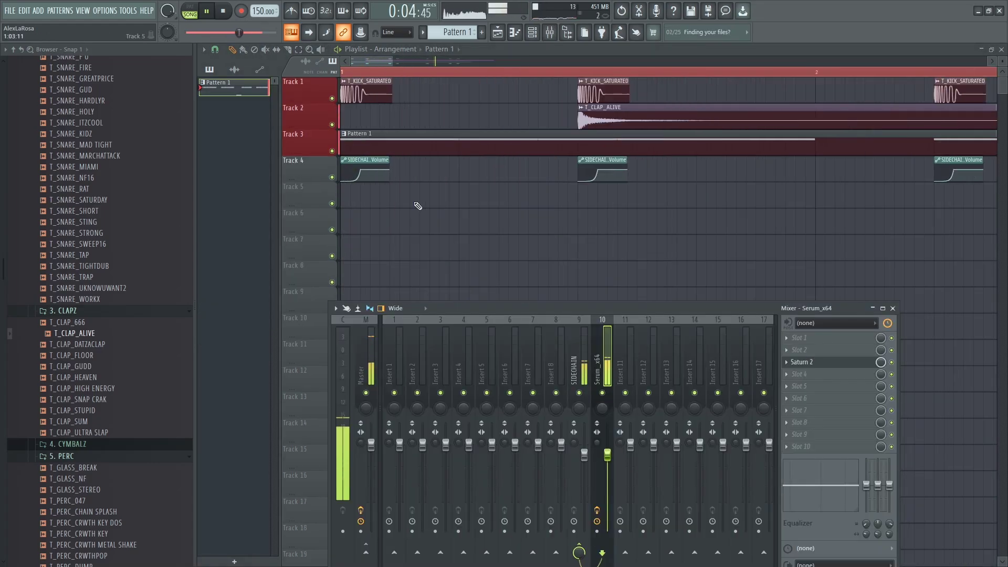
- Place the T_VC_ WEOO vocal sample on Track 5 at beat 2 of bar 1, with a copy at beat 4
click(125, 479)
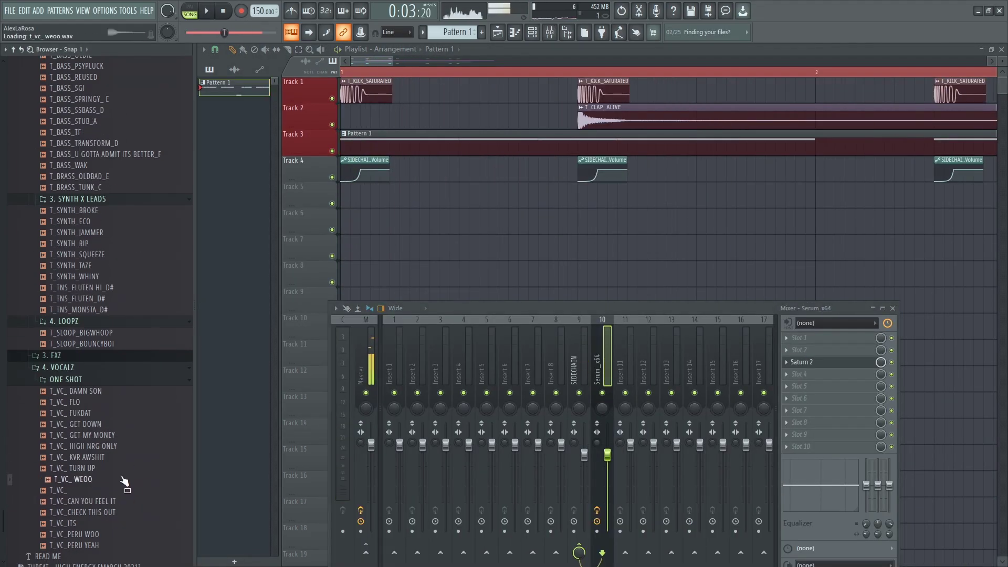
drag(263, 391, 461, 203)
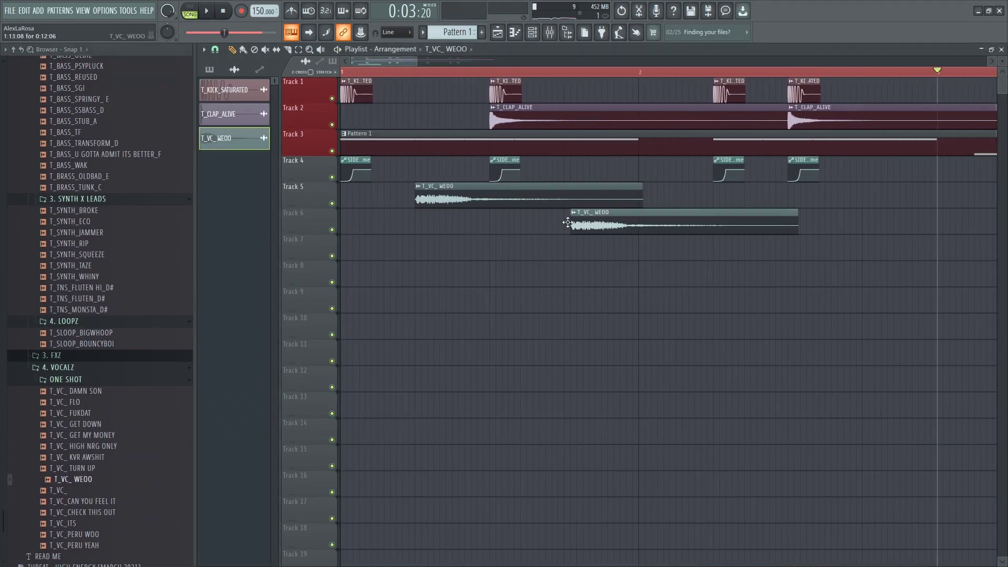
drag(568, 222, 592, 182)
scroll(589, 194, down, 1)
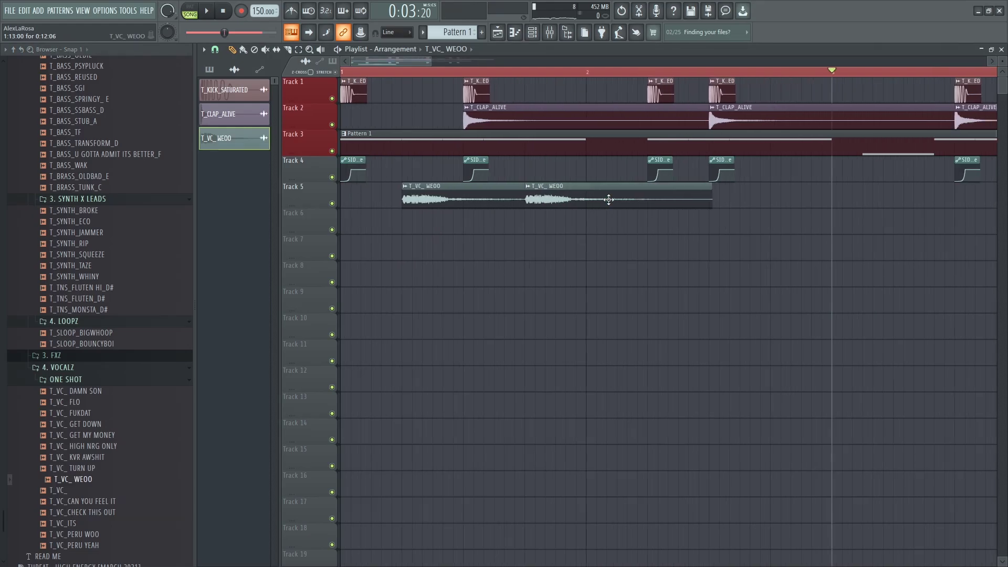
double_click(607, 198)
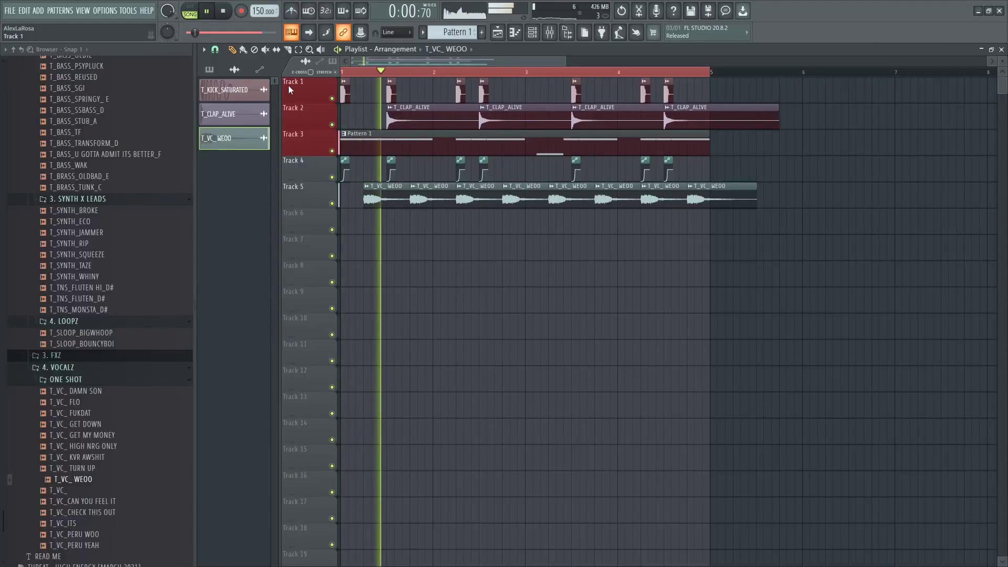
- Set the T_VC_ WEOO channel volume to 25% and load Fruity Delay 2 in slot 2 of its mixer track
double_click(397, 191)
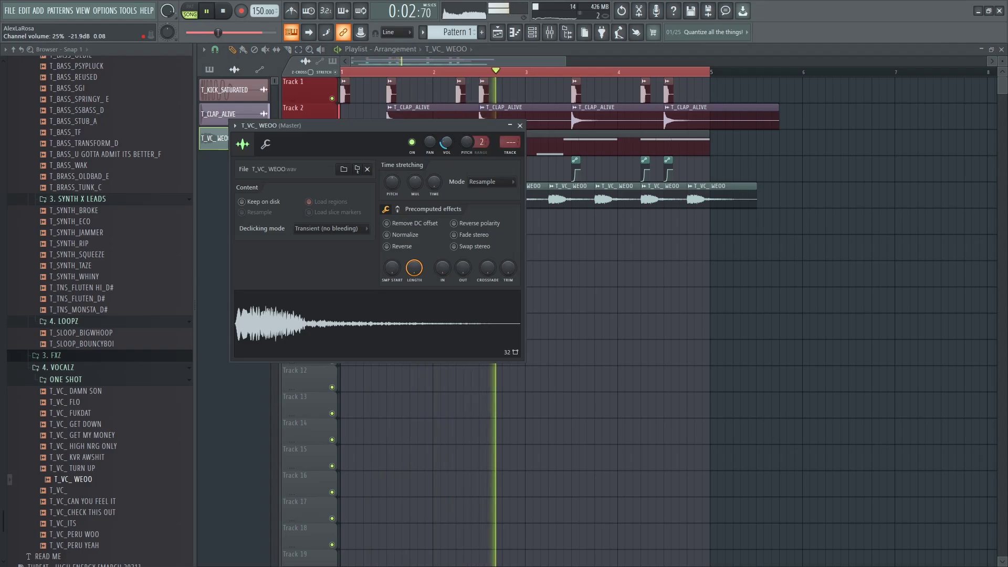
click(835, 323)
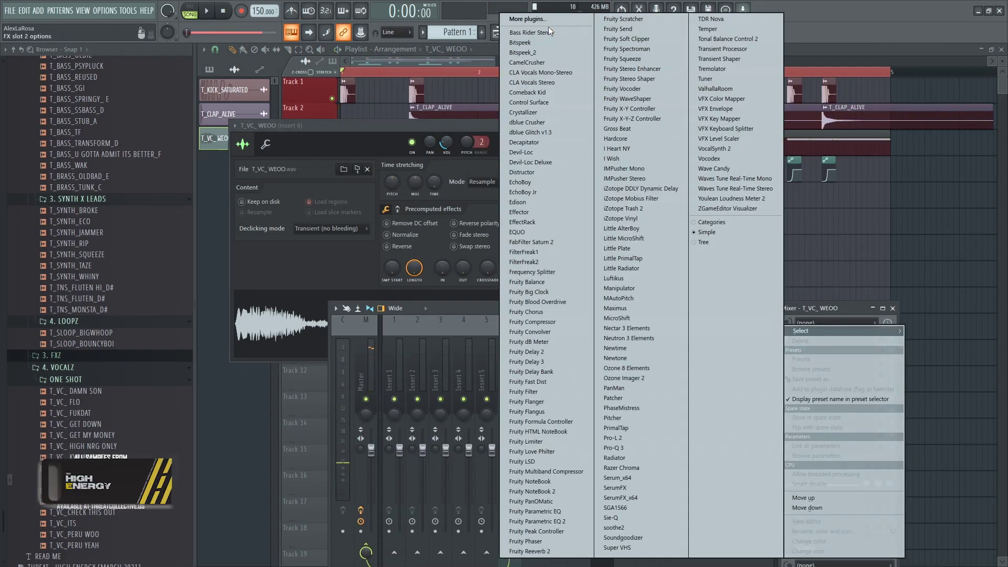
click(528, 352)
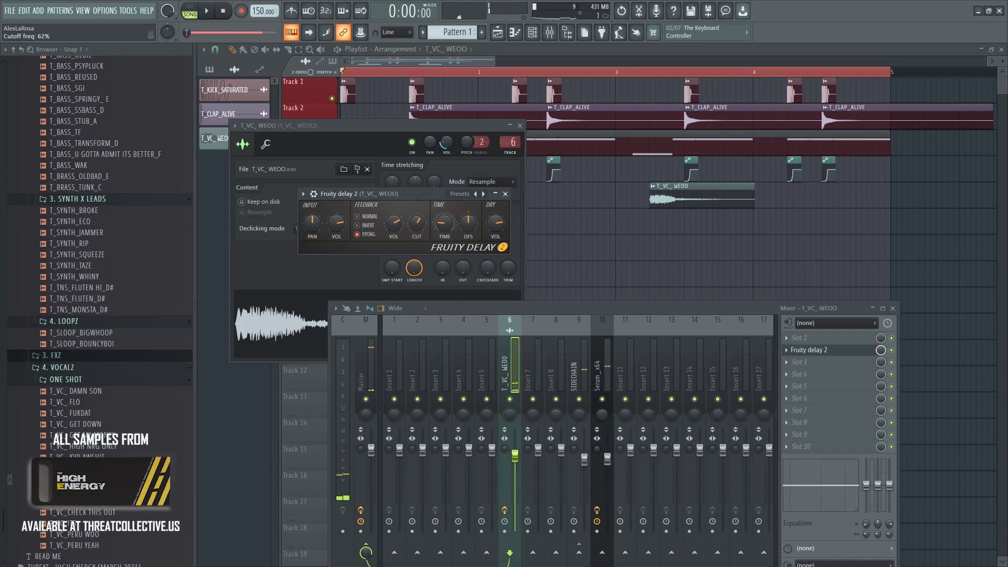
key(space)
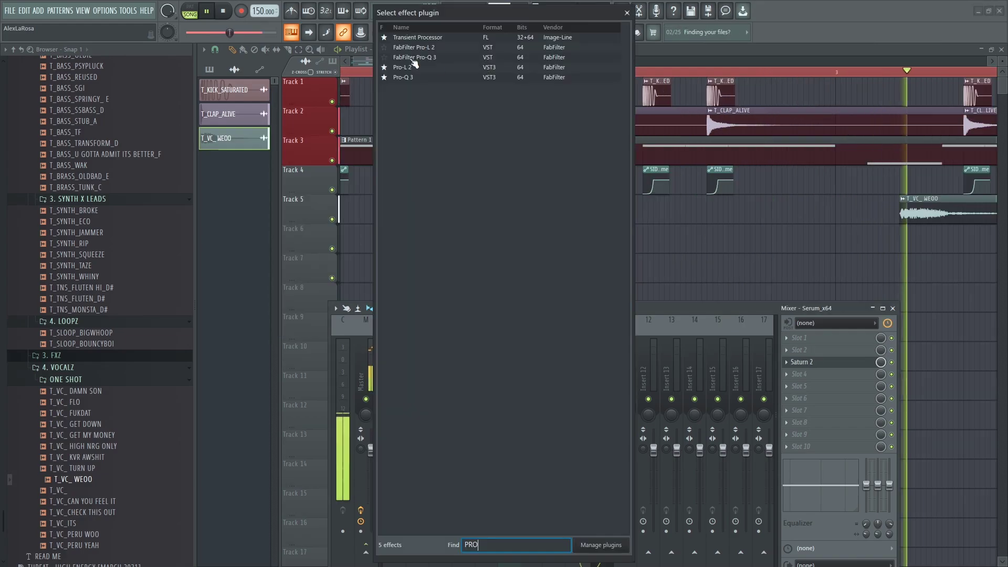
- Load FabFilter Pro-L 2 in slot 4 of the Serum_x64 mixer track and set its gain to about +7.9
key(Return)
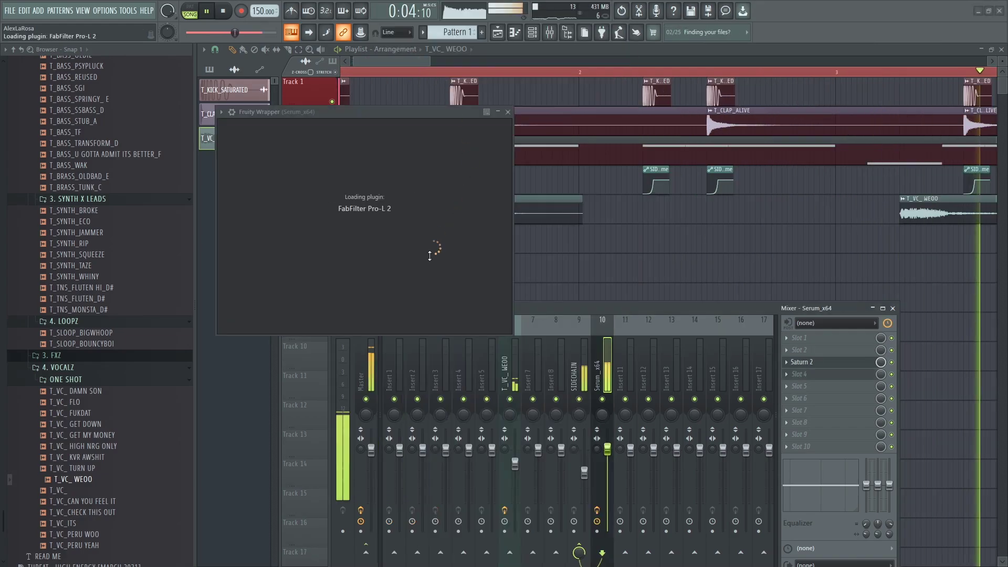
drag(240, 315, 250, 270)
key(space)
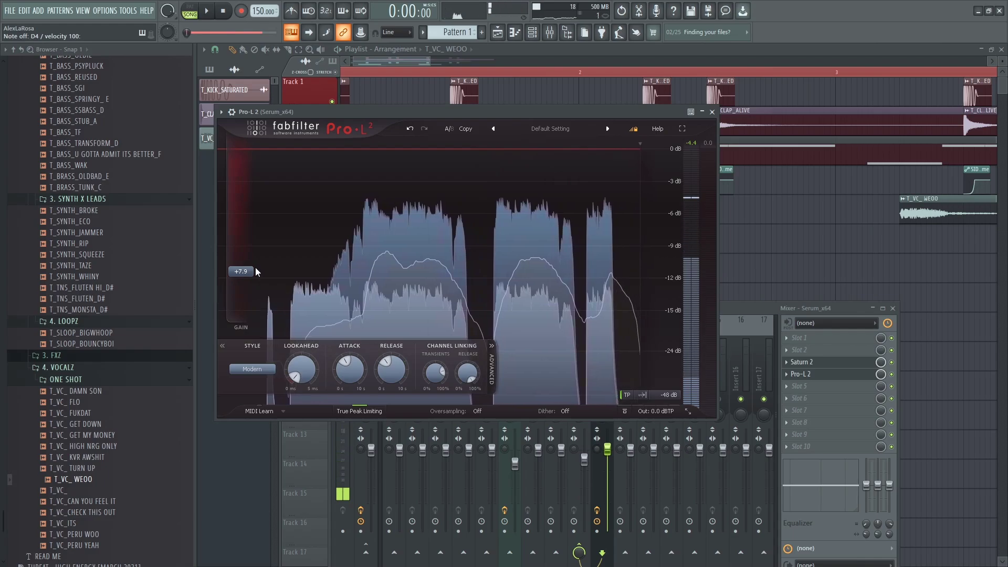
click(912, 264)
right_click(931, 264)
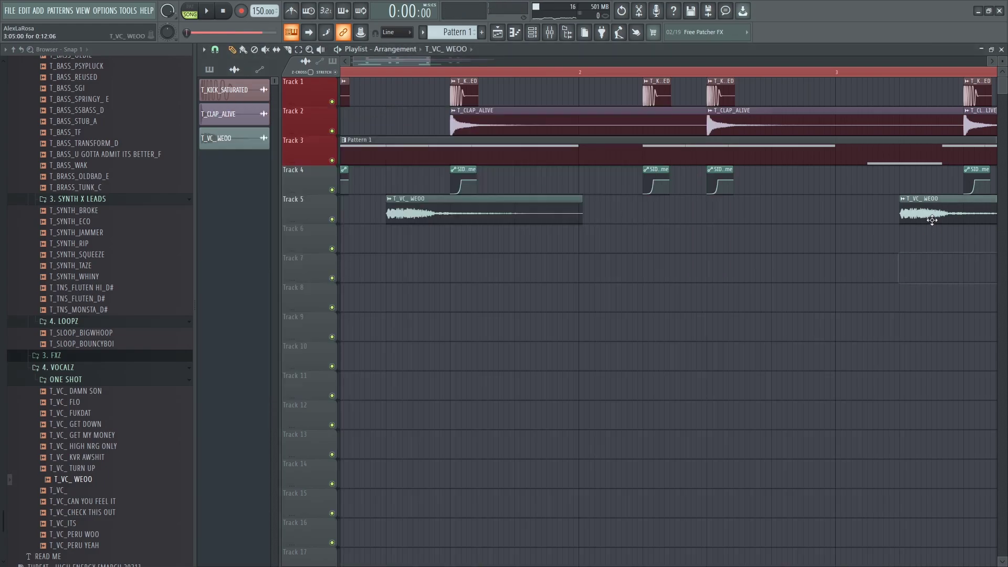
- Create a channel pitch automation clip for the T_VC_ WEOO sample on Track 6
double_click(931, 217)
scroll(661, 247, down, 3)
right_click(672, 245)
scroll(787, 235, down, 4)
drag(697, 213, 379, 181)
double_click(382, 181)
click(488, 182)
click(485, 212)
right_click(469, 144)
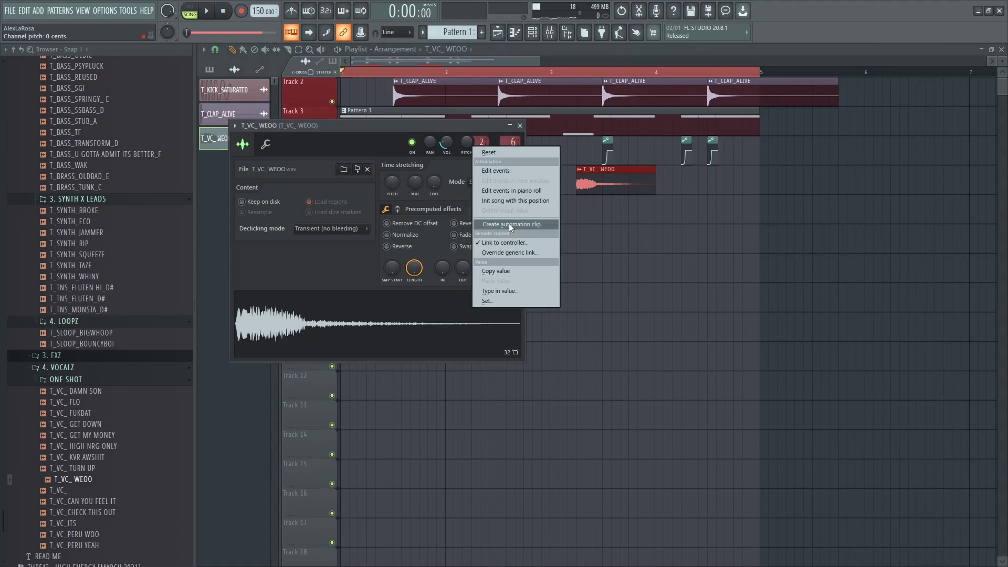
click(510, 225)
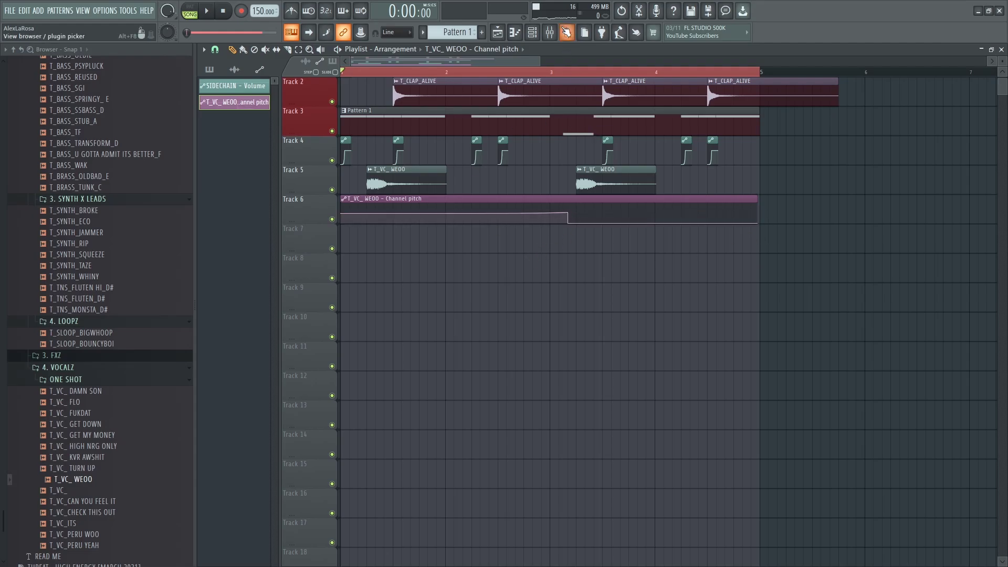
- Open Pro-L 2 on the Serum_x64 mixer track and set the T_VC_ WEOO channel's pitch range to 5
key(F9)
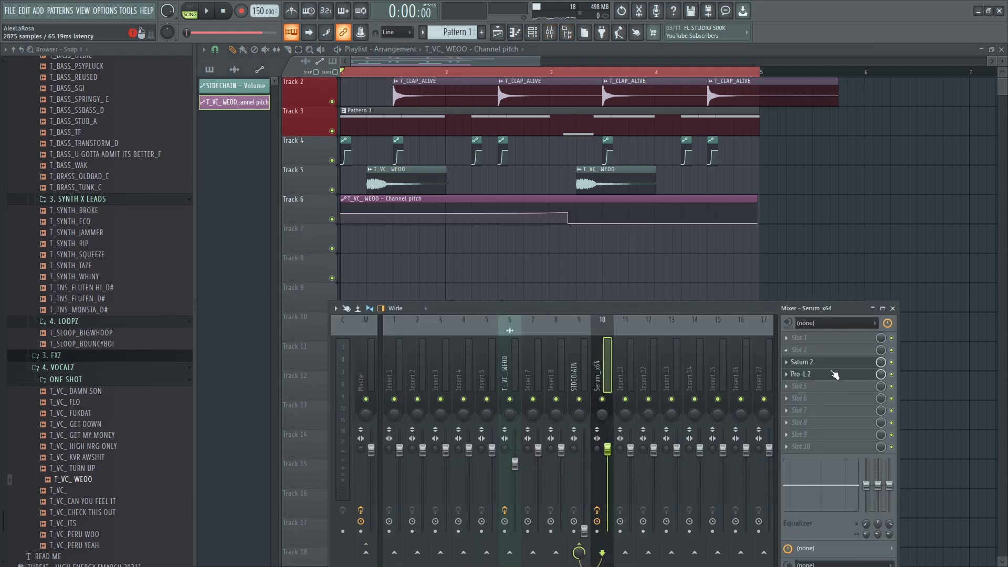
click(838, 376)
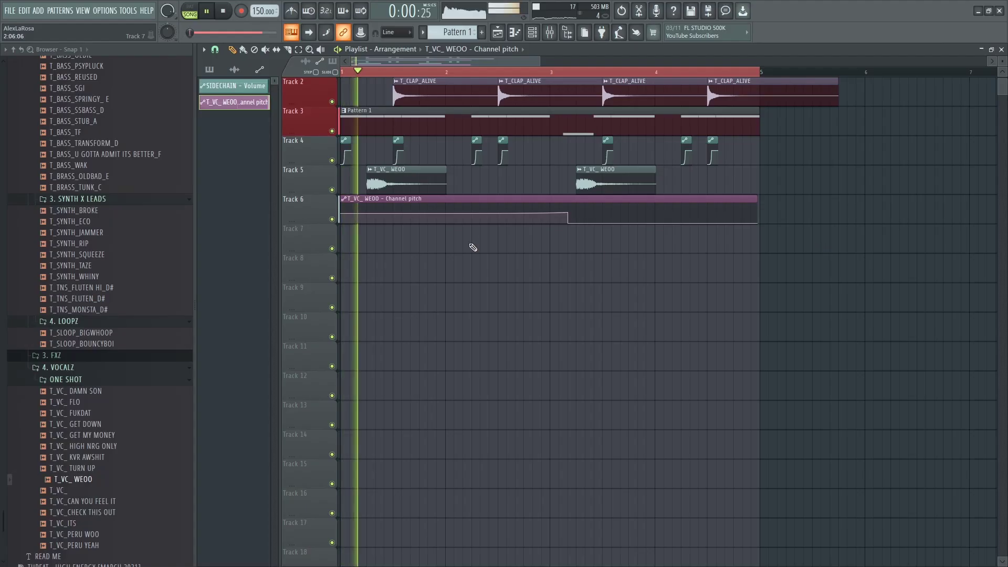
click(534, 32)
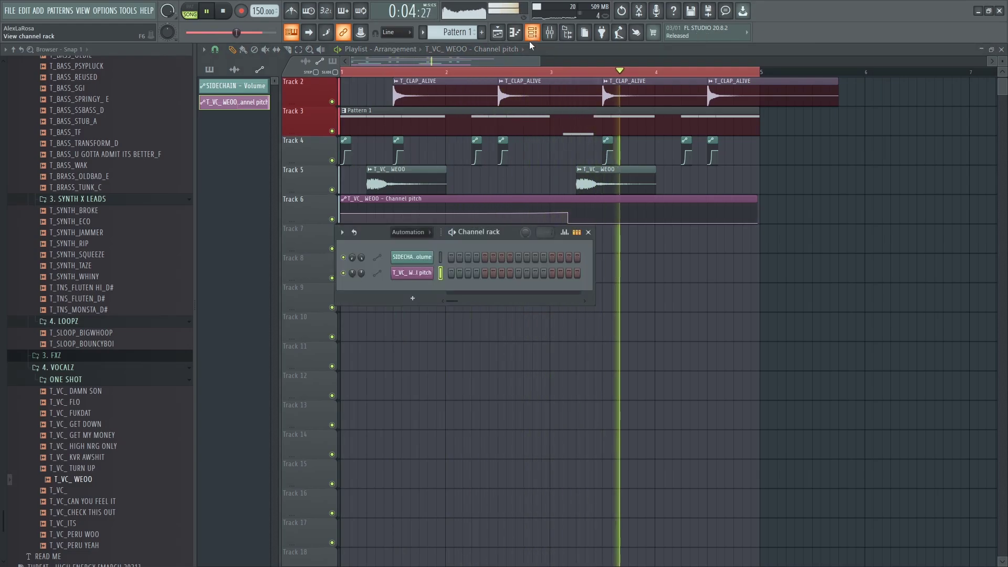
click(531, 52)
scroll(497, 159, up, 2)
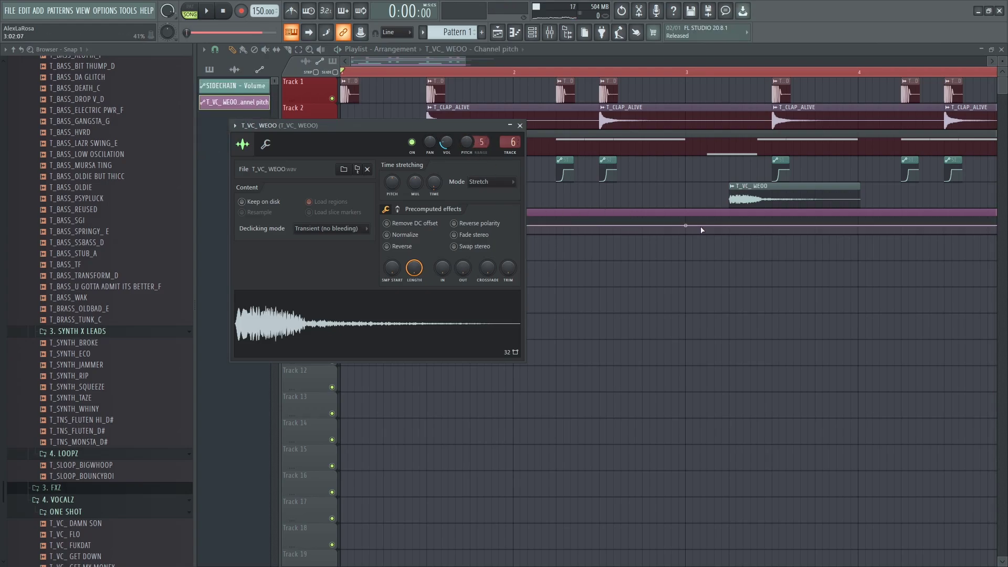
- Shape the T_VC_ WEOO pitch automation to curve down to its minimum at bar 3 and stay there through bar 4
right_click(689, 234)
drag(514, 230, 514, 226)
key(space)
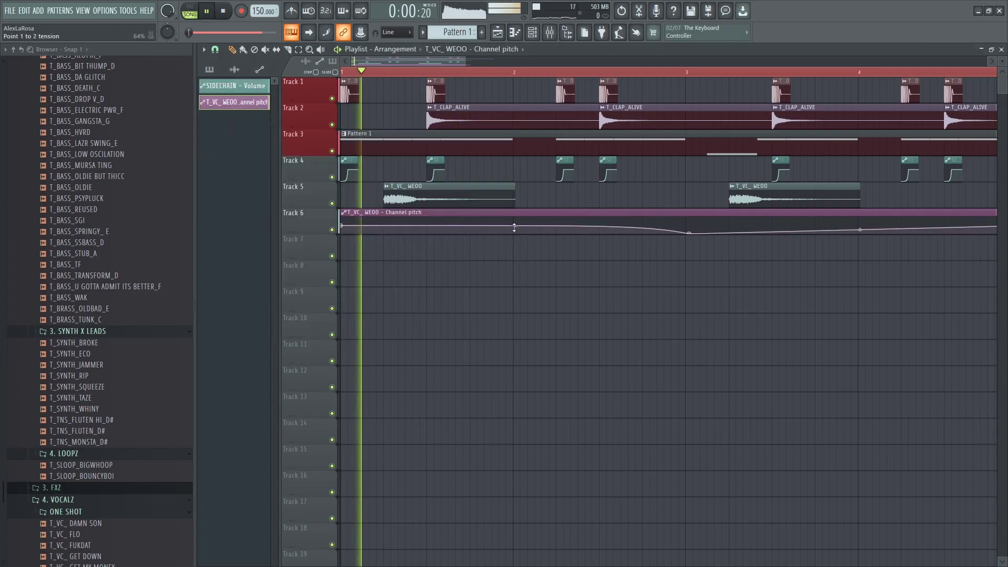
scroll(792, 234, down, 2)
drag(709, 227, 709, 248)
scroll(596, 236, up, 2)
scroll(645, 231, up, 1)
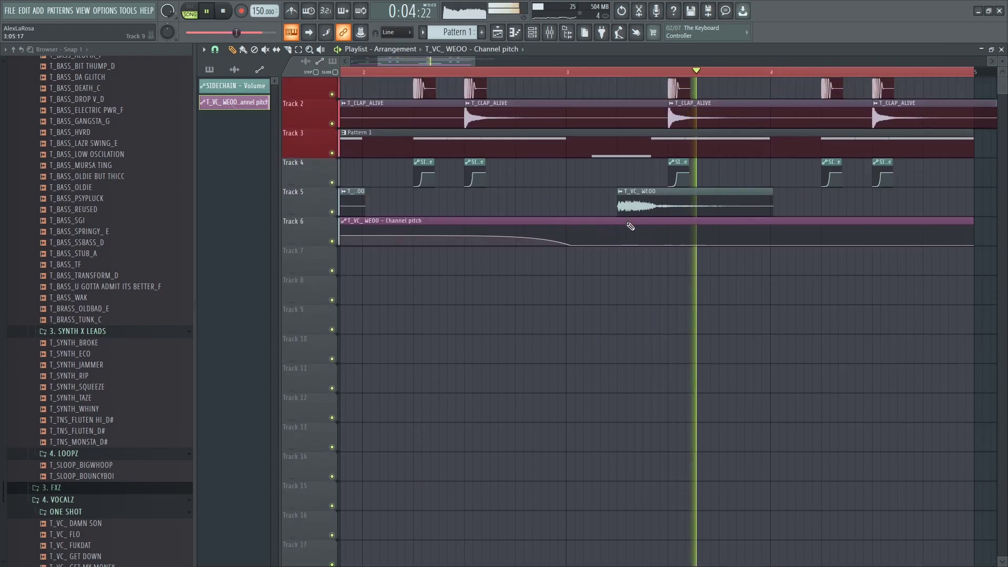
scroll(528, 220, down, 4)
scroll(278, 166, up, 1)
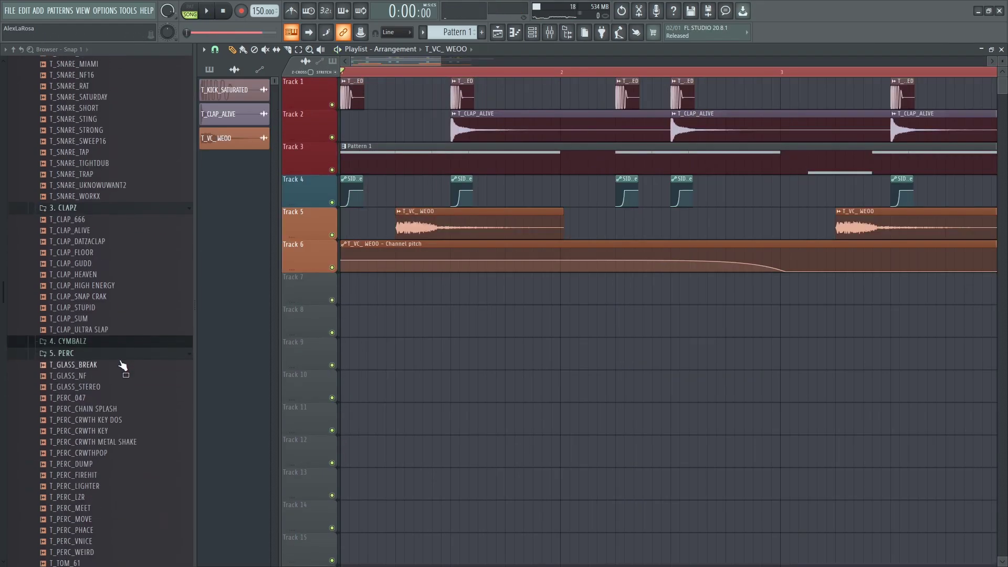
- Audition the samples in the CRASHEZ folder and place T_CRASH_NINJA on Track 7 at bar 1
click(118, 342)
click(117, 354)
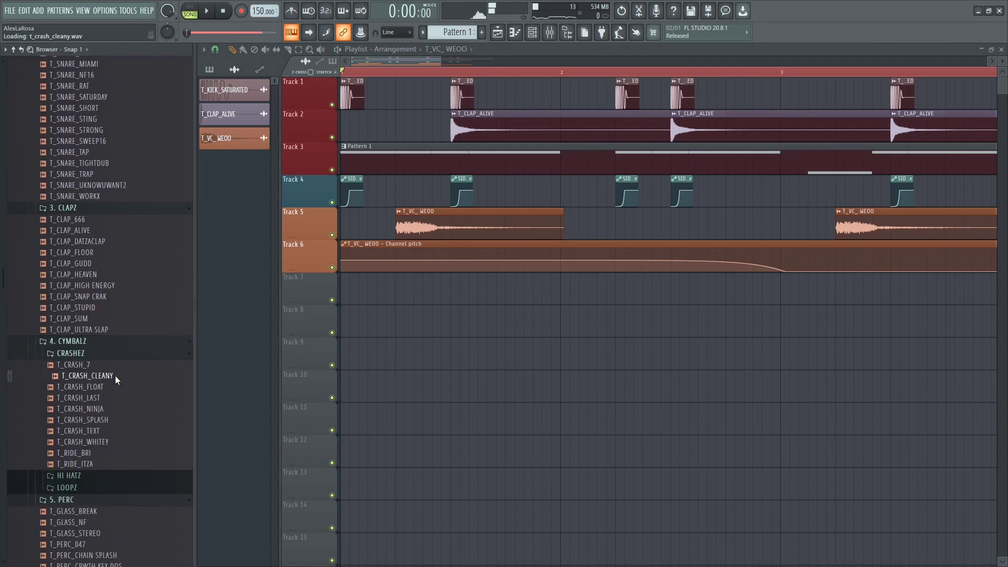
click(113, 399)
click(110, 409)
click(110, 420)
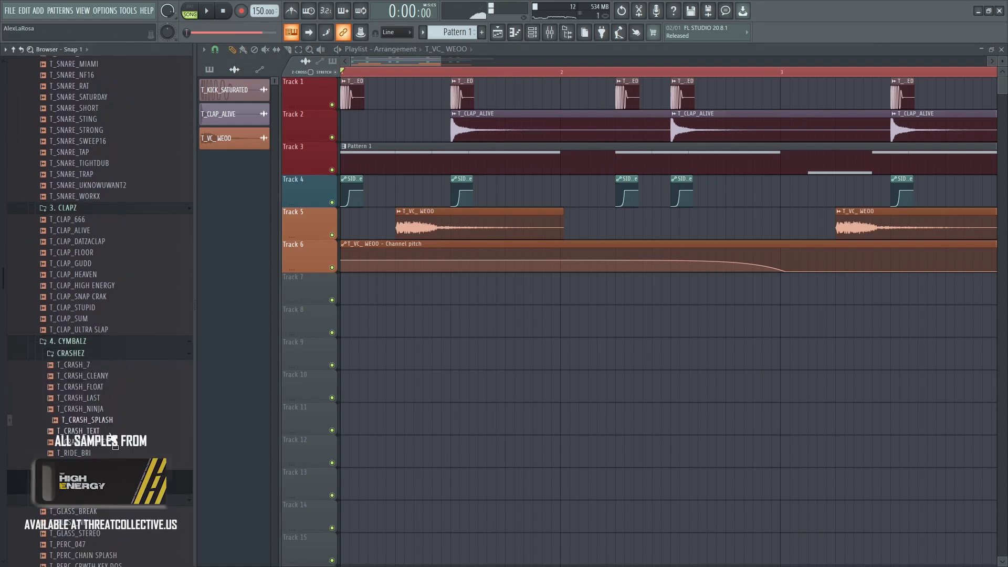
drag(102, 409, 374, 289)
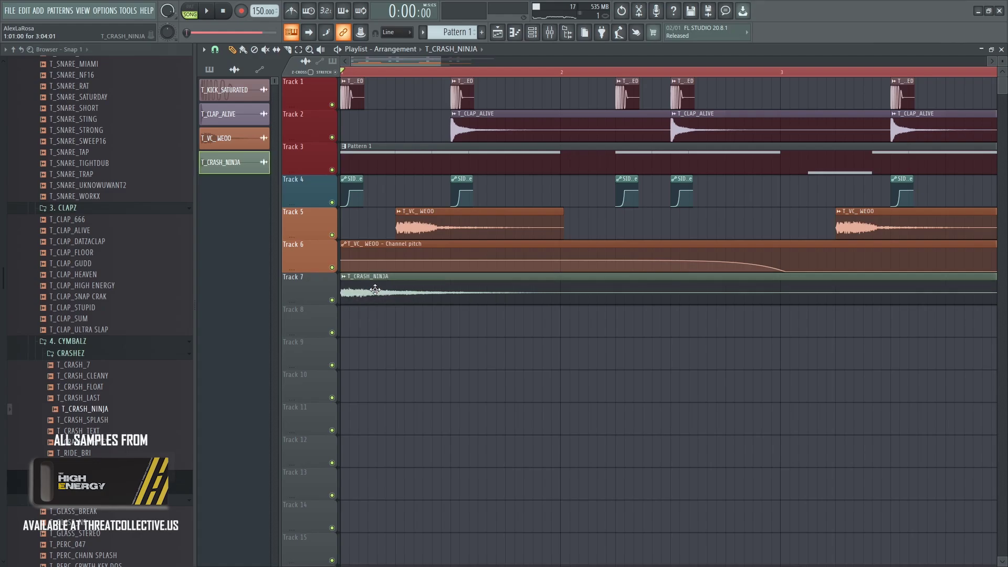
- Insert an empty track above Track 1 and move the T_CRASH_NINJA clip onto it at bar 1
right_click(322, 78)
click(353, 271)
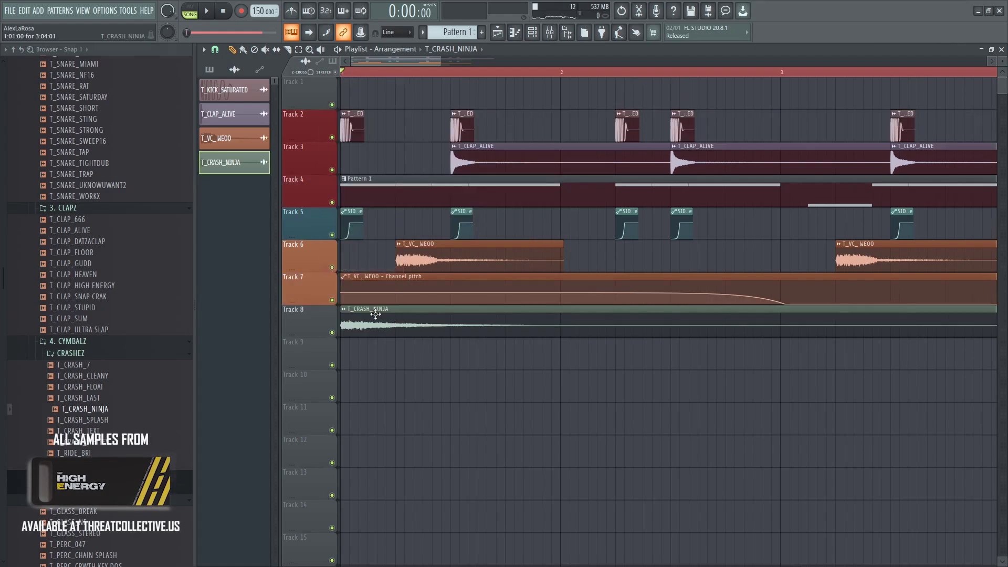
drag(375, 312, 373, 85)
- Lower the T_CRASH_NINJA channel volume to 44% while checking it in playback
double_click(372, 82)
drag(495, 209, 497, 234)
drag(502, 222, 501, 231)
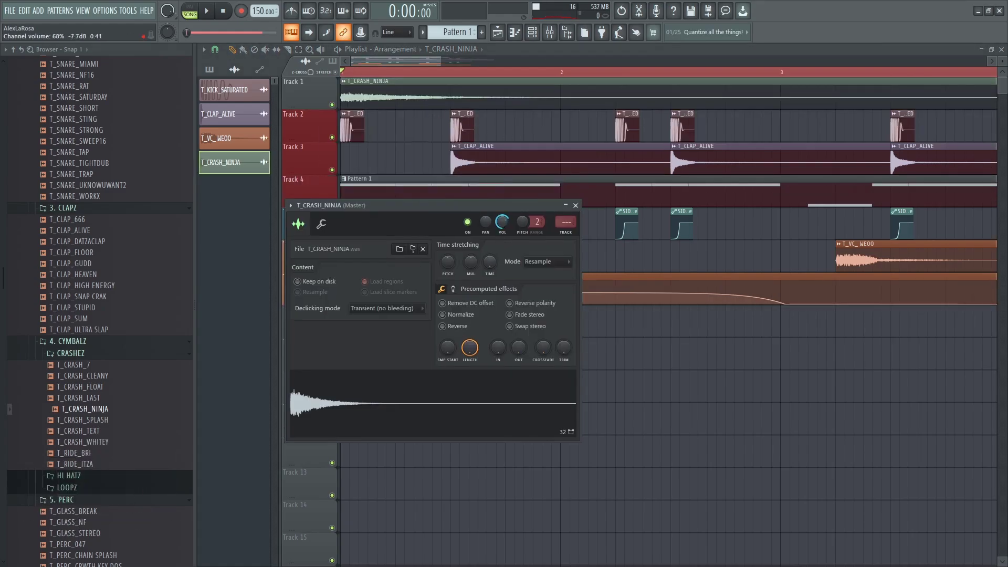
key(space)
key(space)
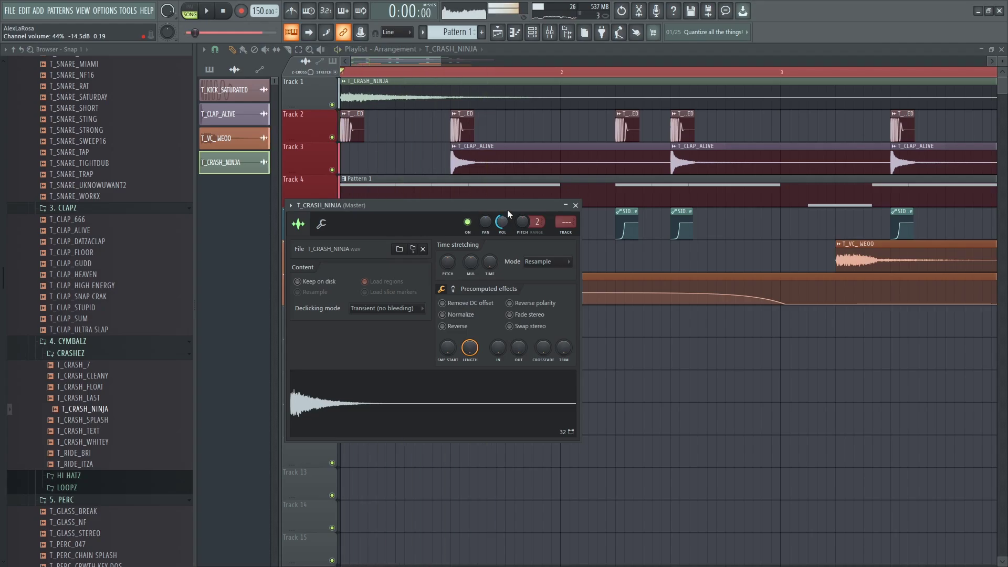
key(space)
key(space)
key(Escape)
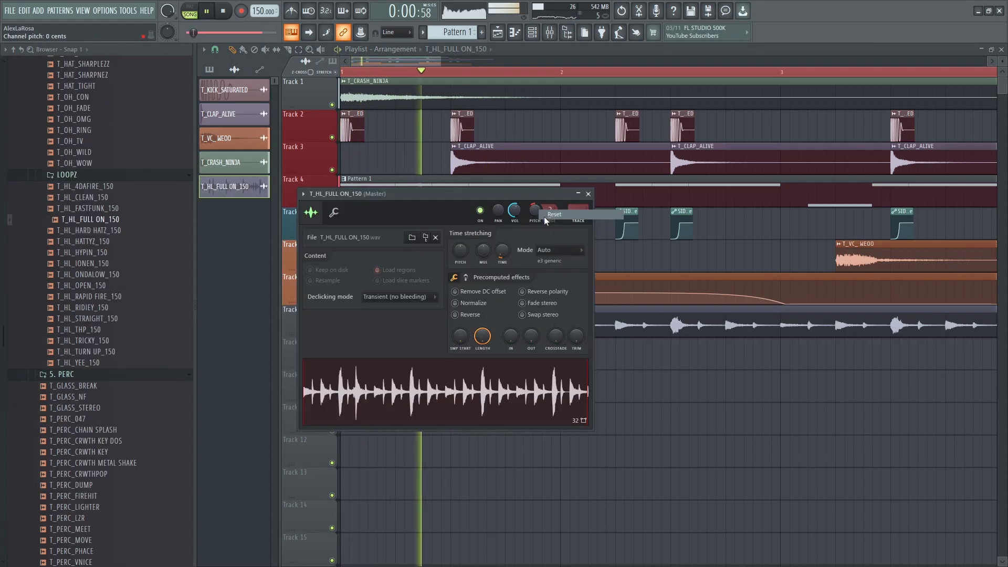
- Slice the T_HL_FULL ON_150 loop on Track 8 and delete the piece covering the first beat of bar 2
key(Escape)
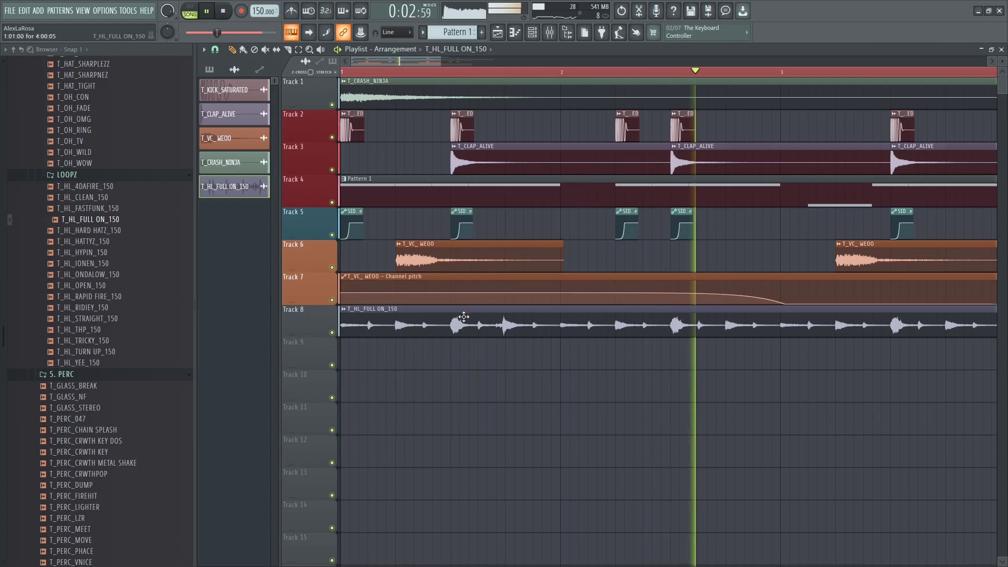
scroll(480, 319, down, 2)
scroll(490, 319, up, 3)
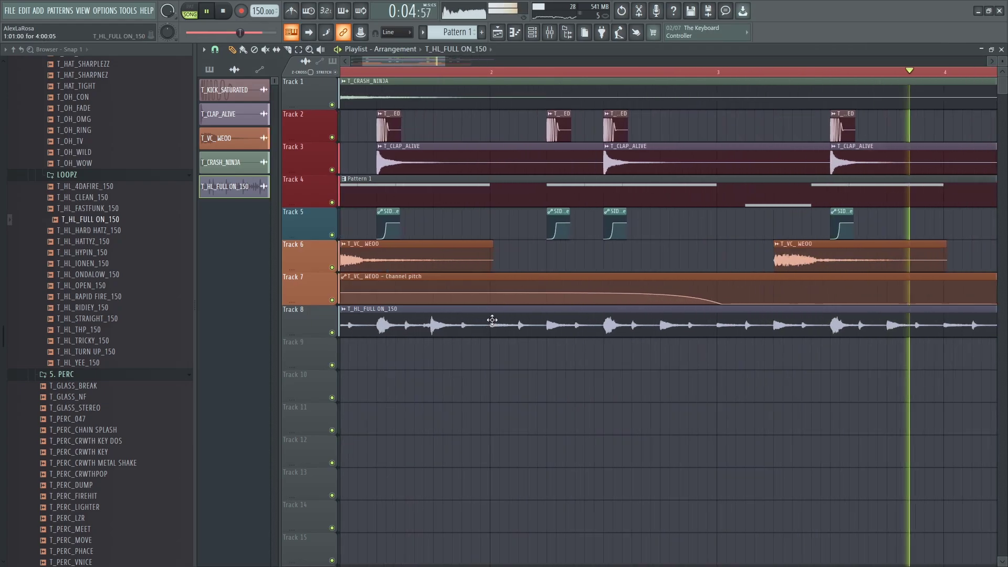
key(c)
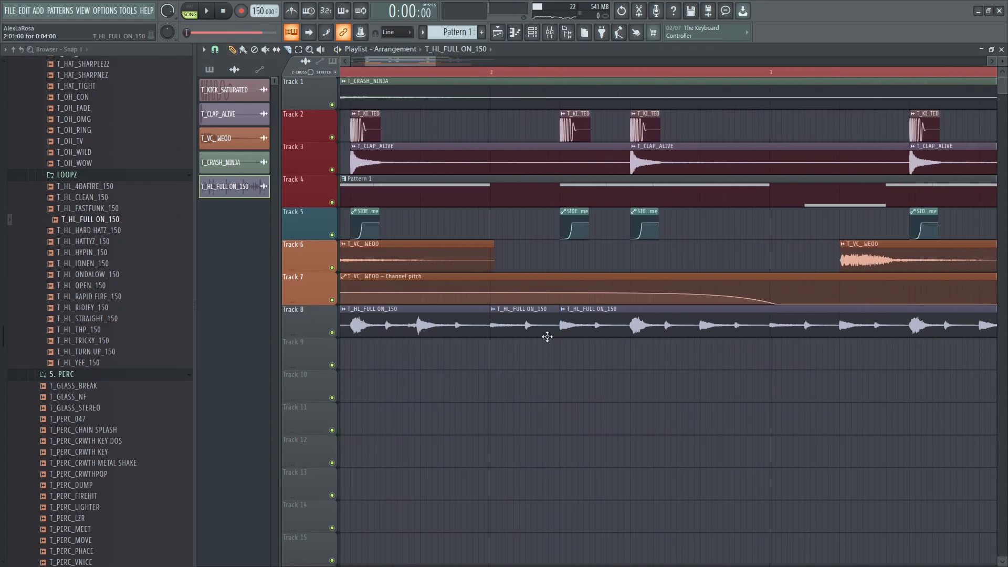
right_click(546, 331)
scroll(585, 335, down, 2)
key(space)
- Cut out the T_HL_FULL ON_150 pieces covering the first half beat of bar 3 and the first beat of bar 4
scroll(590, 335, up, 3)
key(c)
scroll(569, 319, down, 2)
scroll(567, 317, up, 3)
click(560, 320)
key(space)
right_click(794, 331)
scroll(794, 331, down, 3)
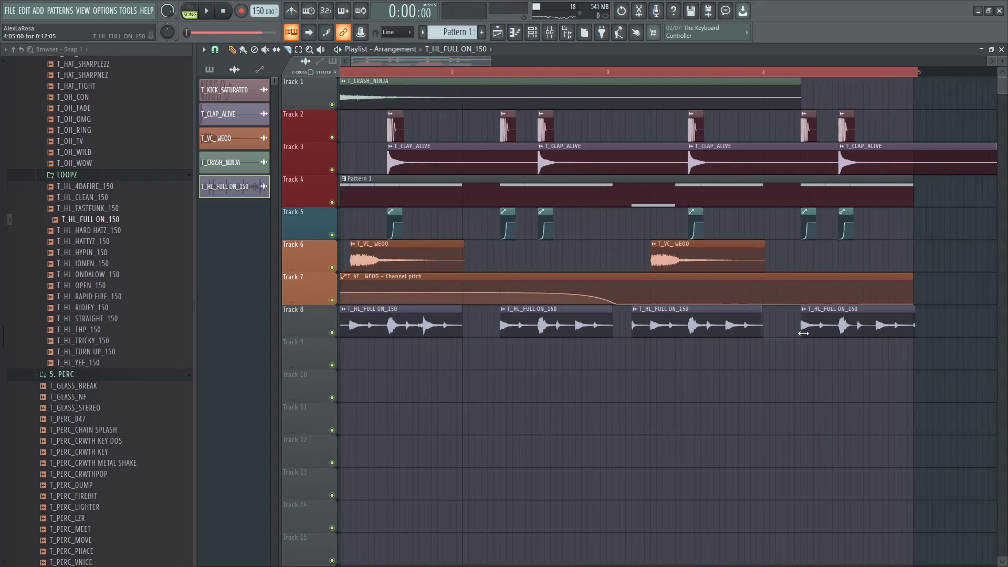
- Play back the arrangement and trim the third T_HL_FULL ON_150 clip to start in the middle of bar 3
key(space)
scroll(506, 246, up, 2)
scroll(506, 246, down, 2)
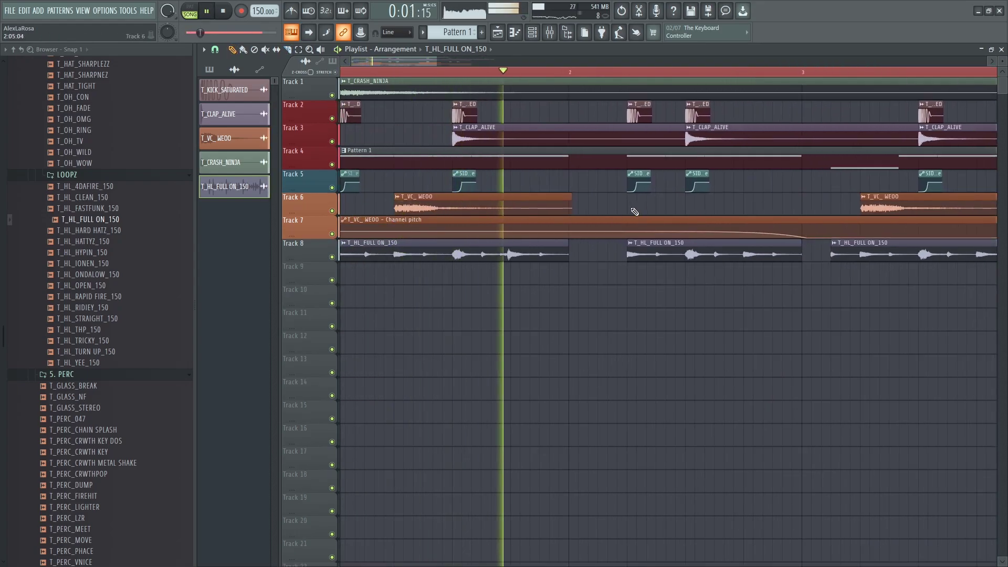
scroll(578, 162, up, 2)
scroll(577, 162, up, 2)
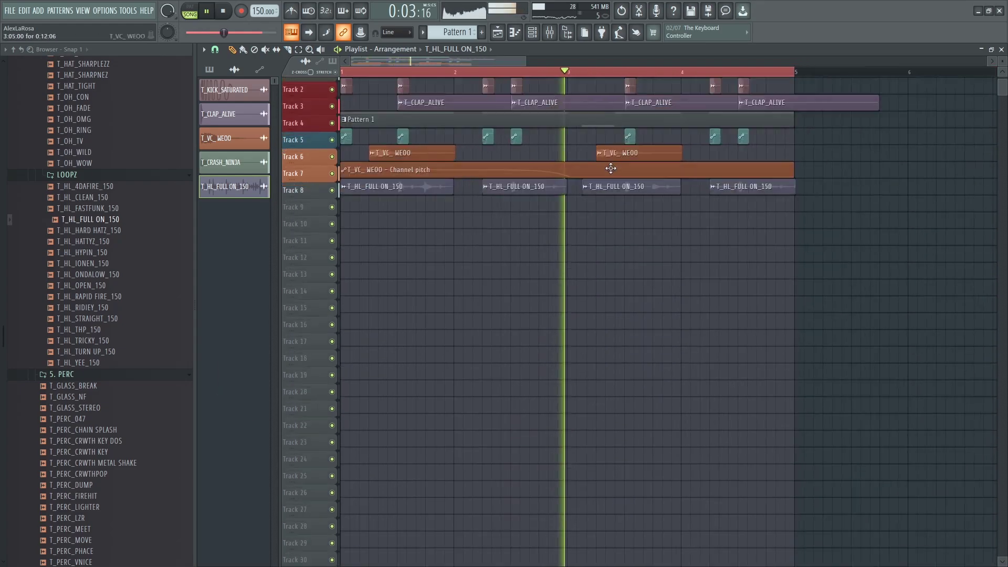
scroll(525, 175, up, 3)
scroll(525, 176, up, 2)
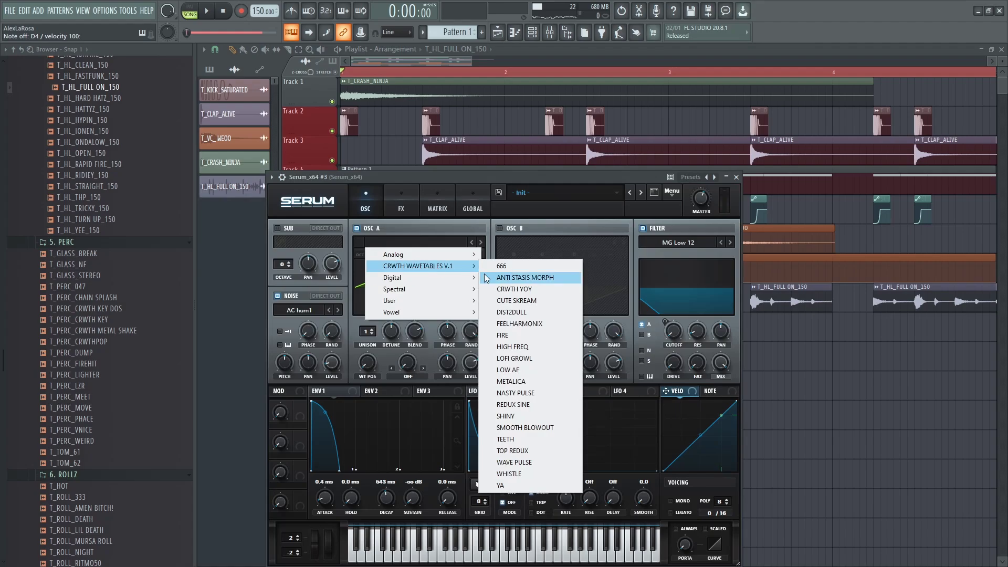
- Load the Analog_BD_Sin wavetable into OSC A of Serum_x64 #3 and move the song position to the second half of bar 1
mouse_move(431, 254)
click(509, 272)
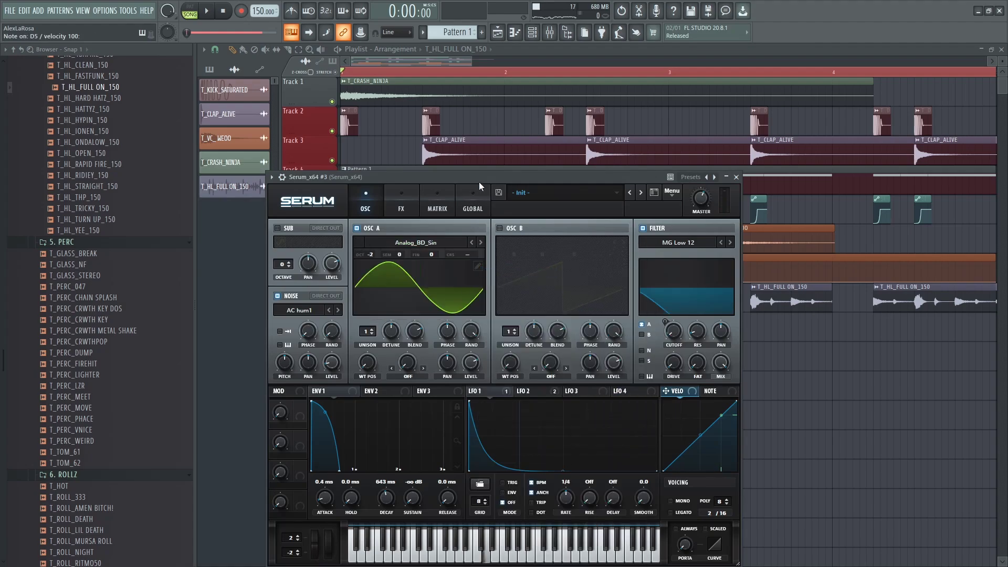
click(426, 75)
key(space)
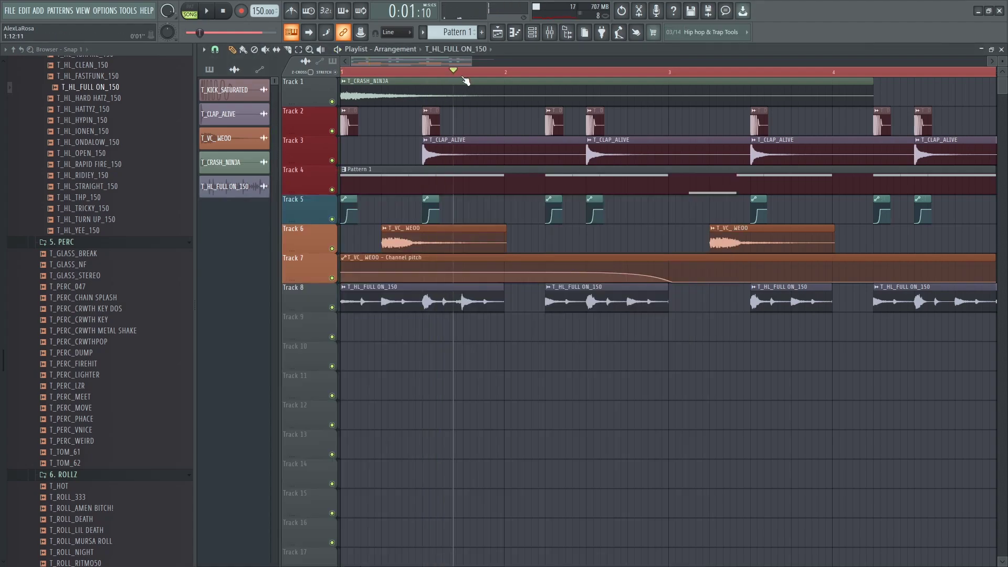
- Modulate the Serum_x64 #3 filter cutoffs with LFO 2 and add Tube distortion, a Combs filter and multiband compression
click(533, 33)
click(427, 287)
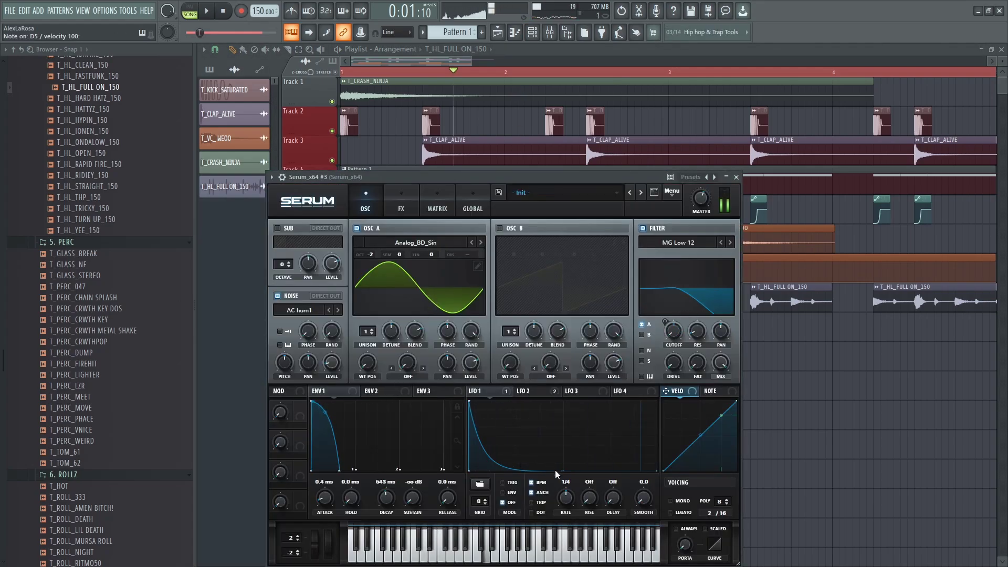
click(531, 391)
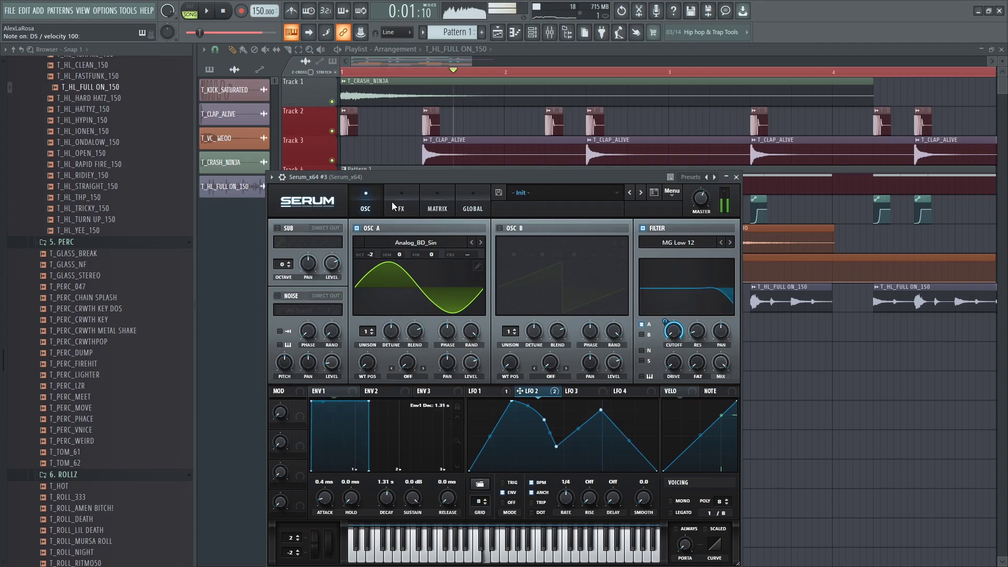
click(400, 204)
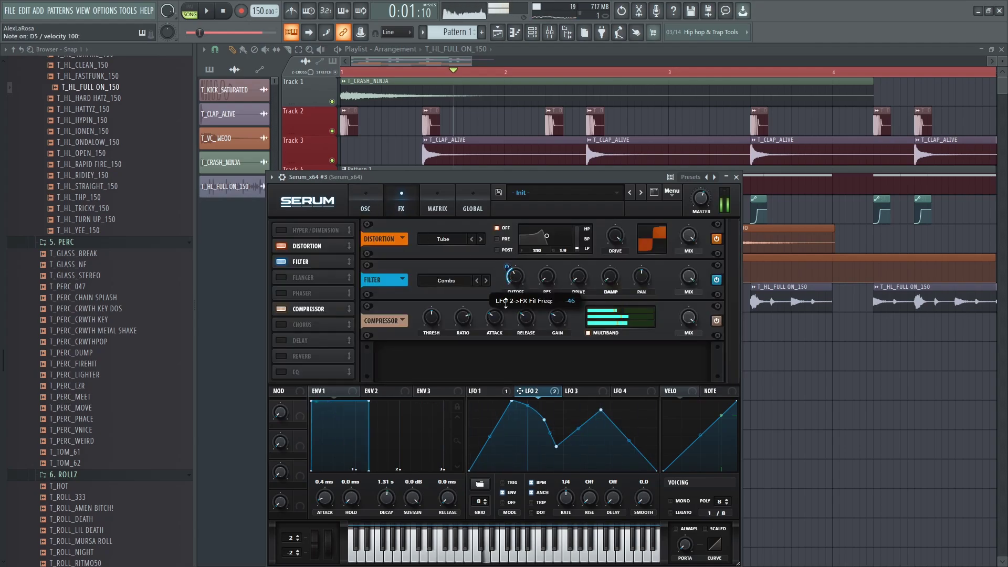
- Add Serum_x64 #3 notes in the piano roll: D#5 at bars 2 and 4, and a short D#4 at bar 3
click(530, 32)
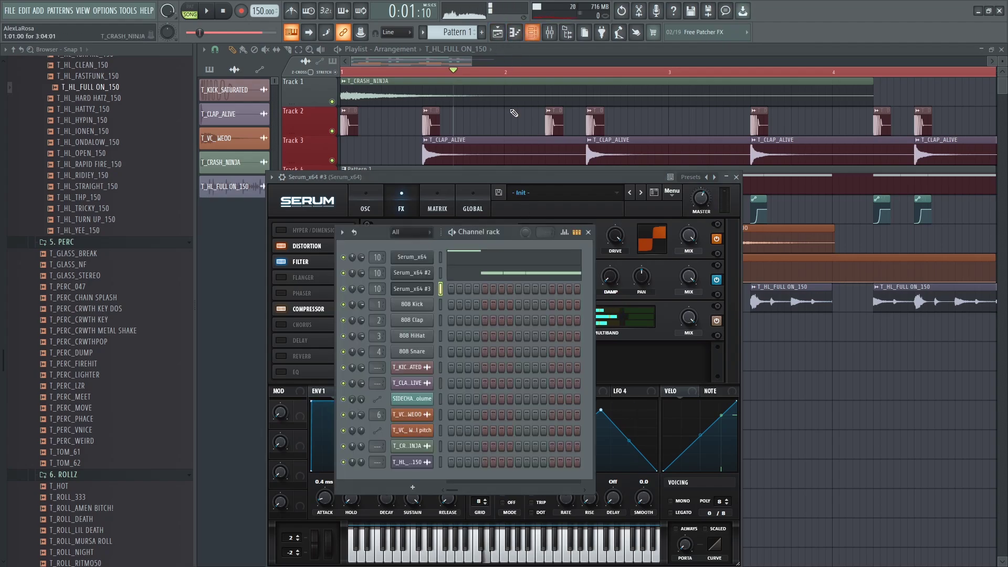
right_click(426, 288)
click(457, 294)
click(596, 257)
drag(597, 264, 622, 237)
scroll(596, 240, up, 3)
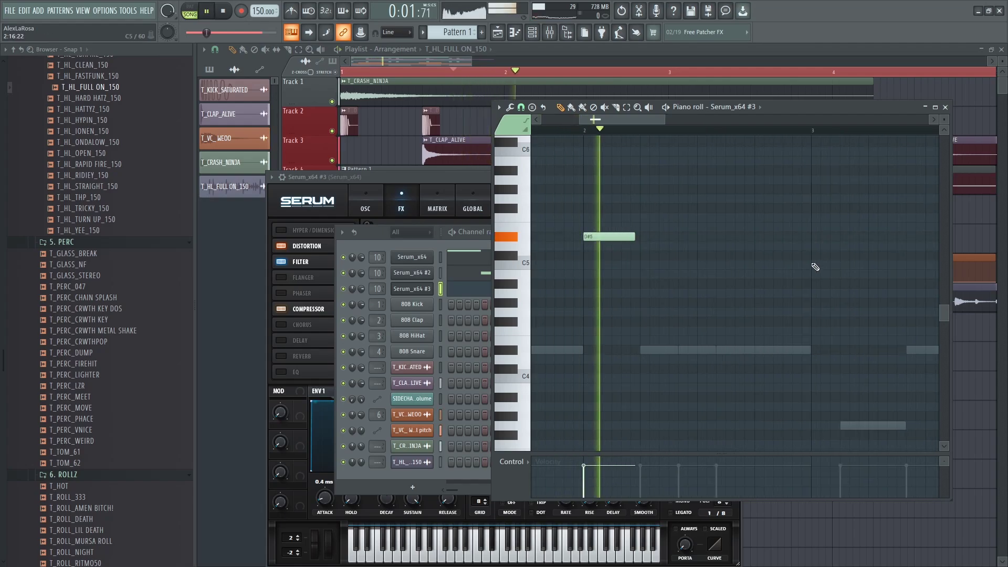
scroll(776, 260, down, 3)
scroll(826, 267, up, 2)
scroll(782, 238, down, 3)
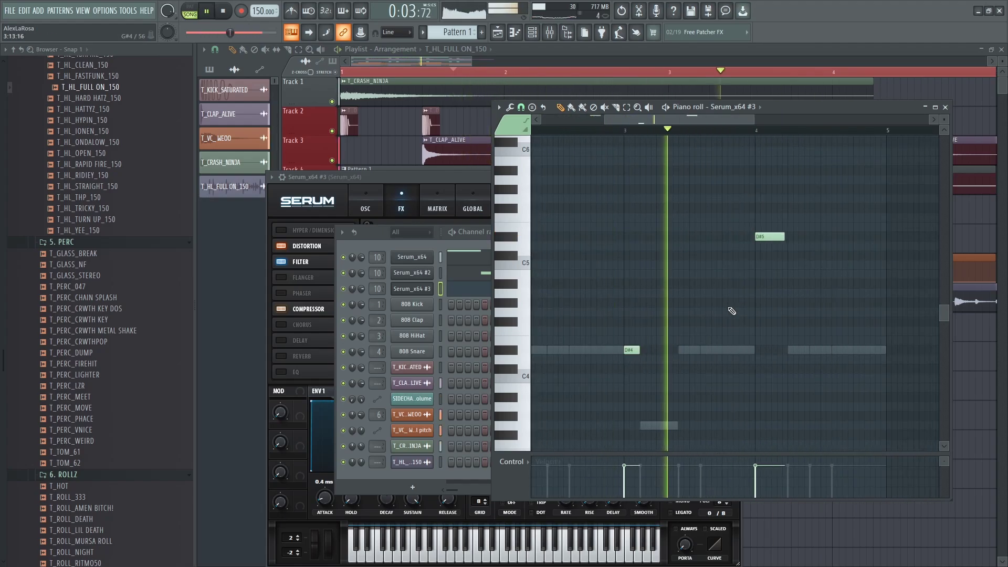
- Enable a Hall reverb in Serum_x64 #3, set its mix to 33% and raise its low cut
click(290, 321)
click(281, 355)
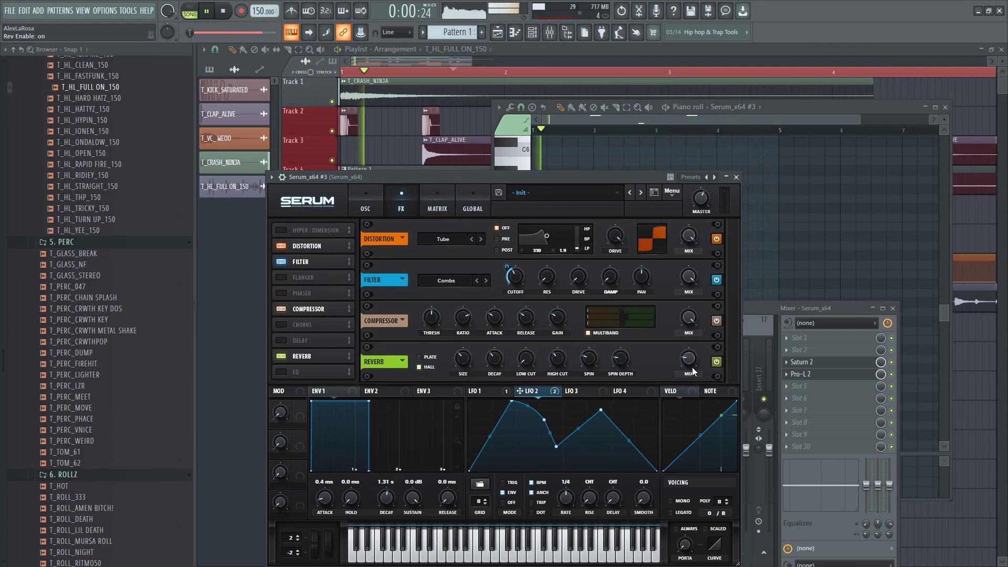
drag(695, 357, 693, 348)
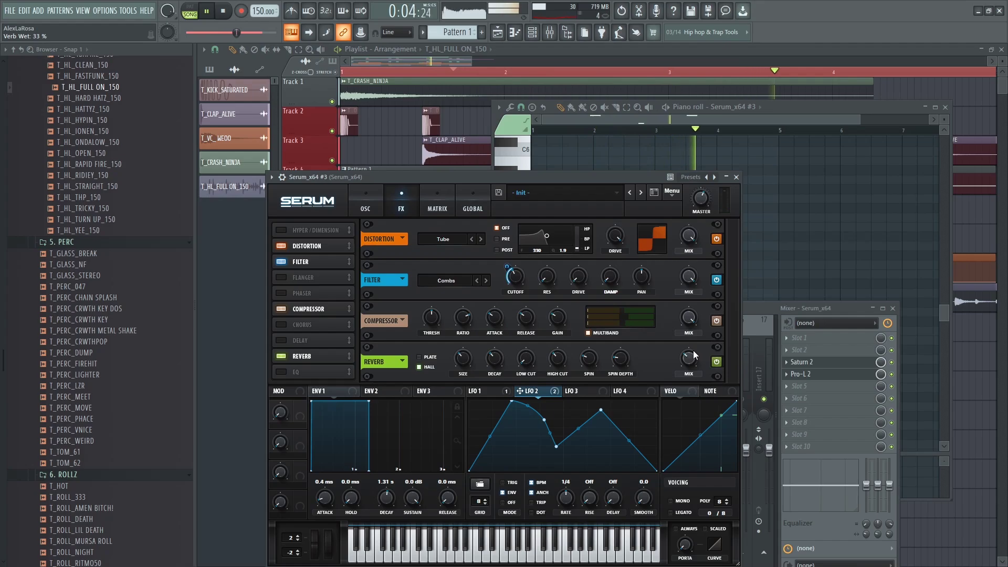
drag(527, 362, 534, 322)
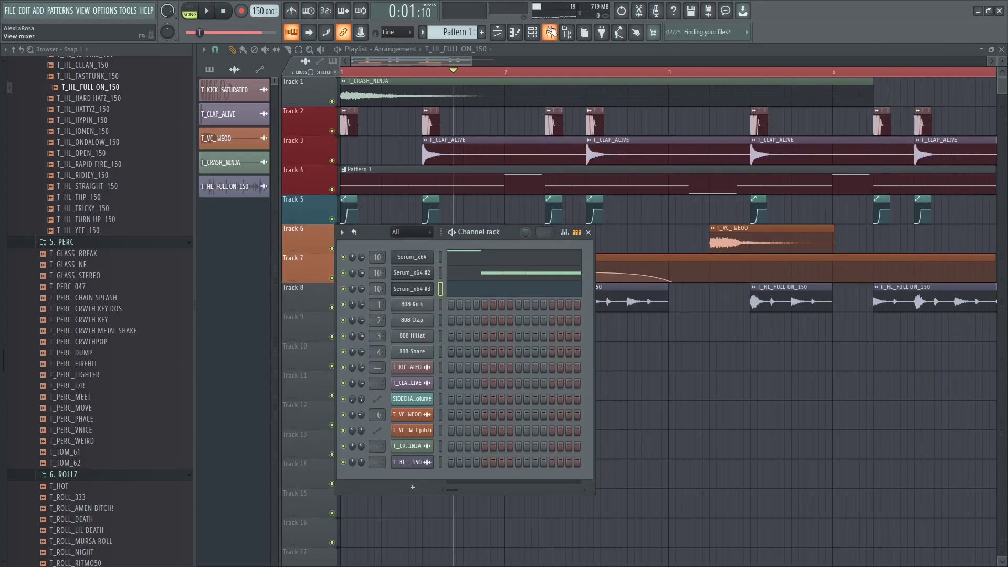
- Assign the Serum_x64 #3 channel to mixer track 11 and route that track only to the SIDECHAIN track
click(550, 32)
click(627, 370)
right_click(628, 376)
click(729, 378)
click(762, 382)
right_click(579, 552)
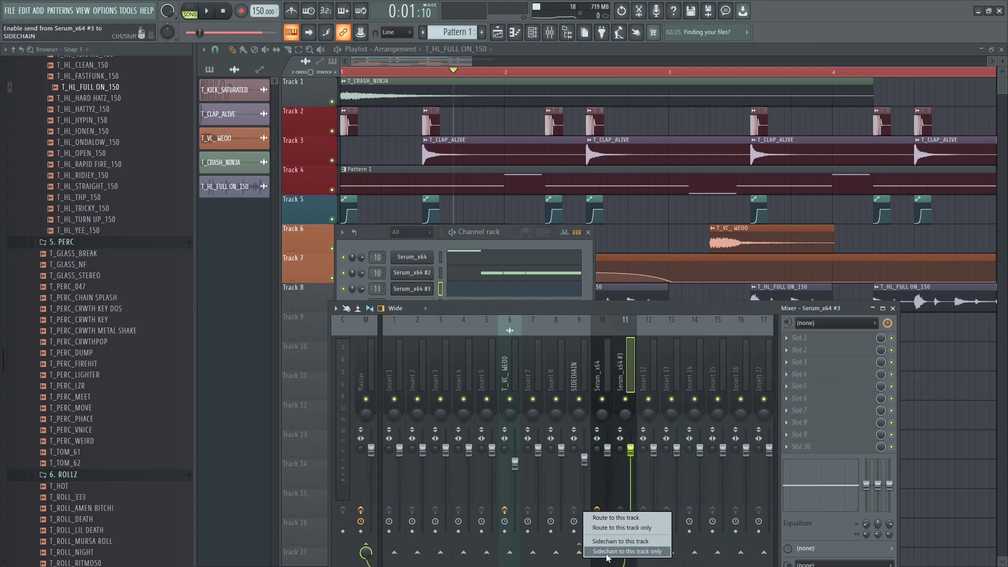
click(615, 531)
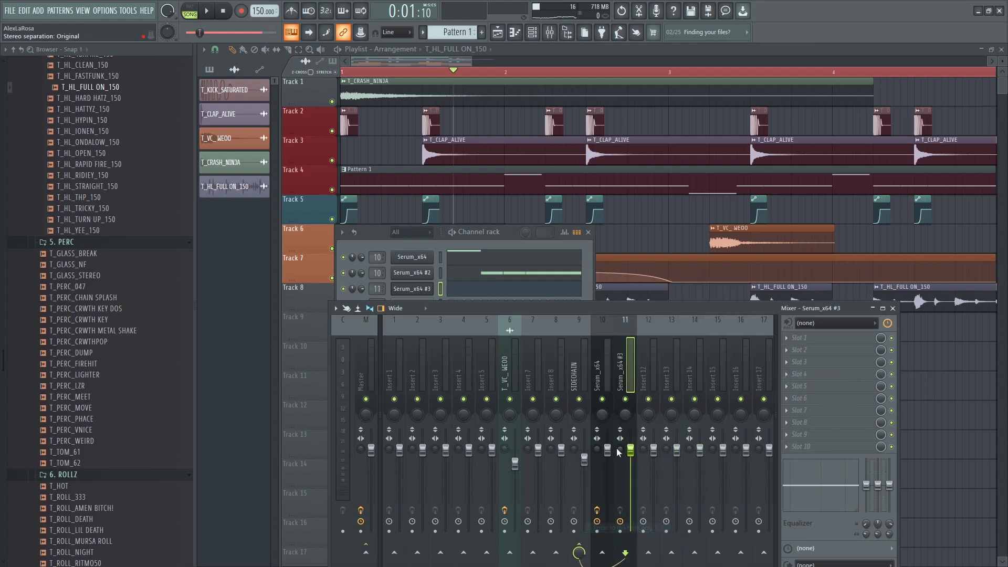
- Play the arrangement and slightly lower the volume of the Serum_x64 mixer track
click(794, 352)
right_click(460, 214)
key(space)
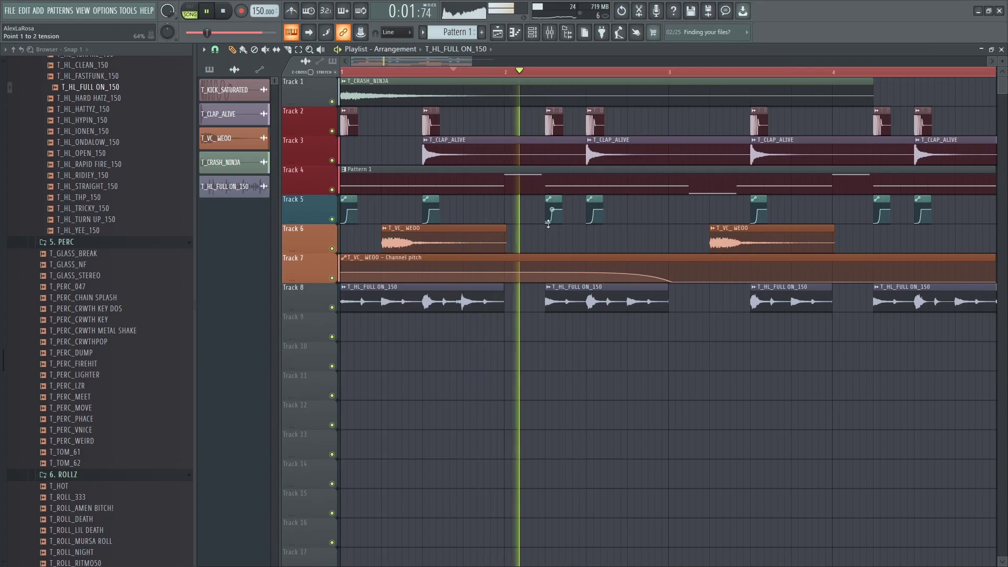
click(549, 39)
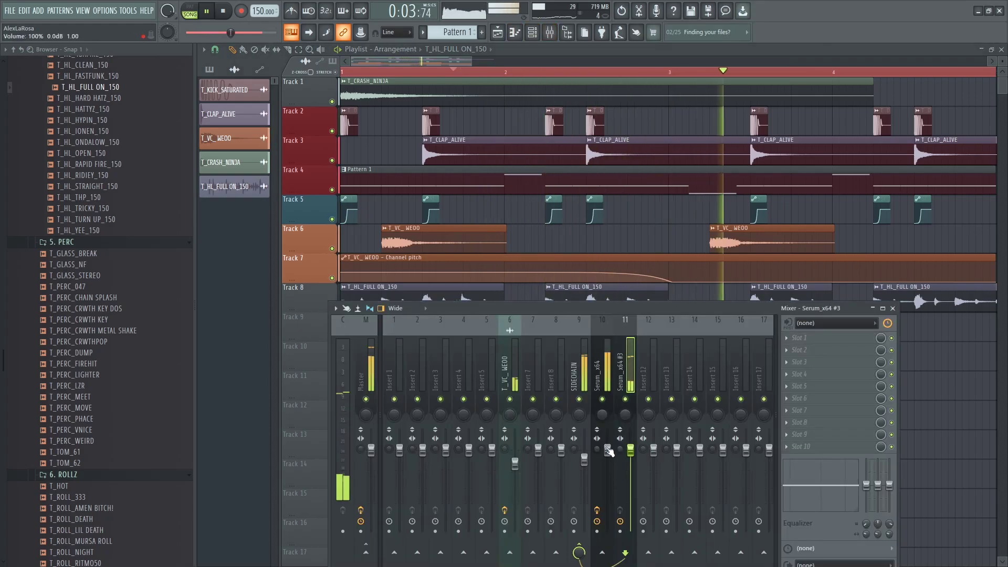
drag(607, 449, 607, 456)
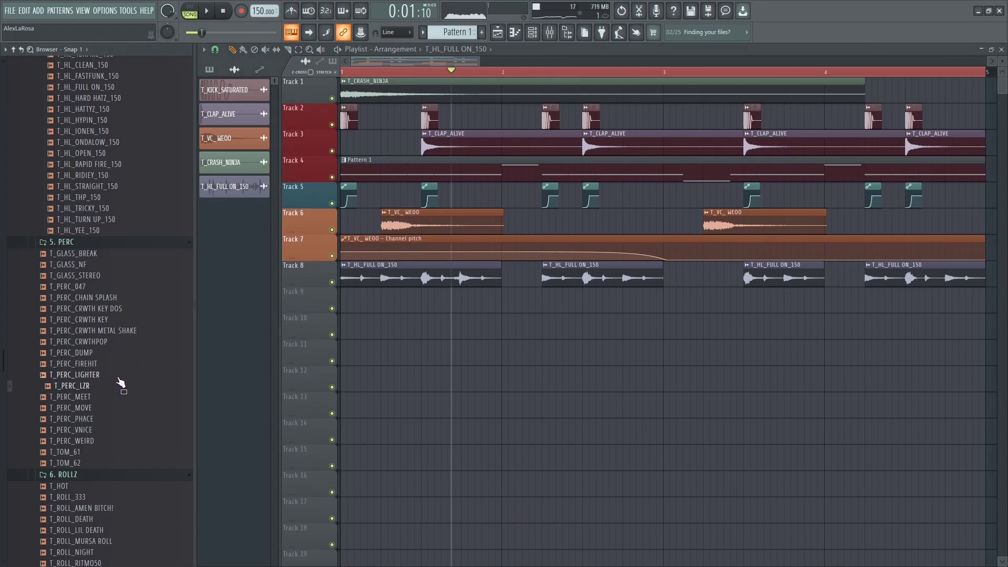
- Add the T_PERC_LZR sample and place clips every half bar on Track 10, starting on the second beat of bar 1
scroll(120, 385, down, 2)
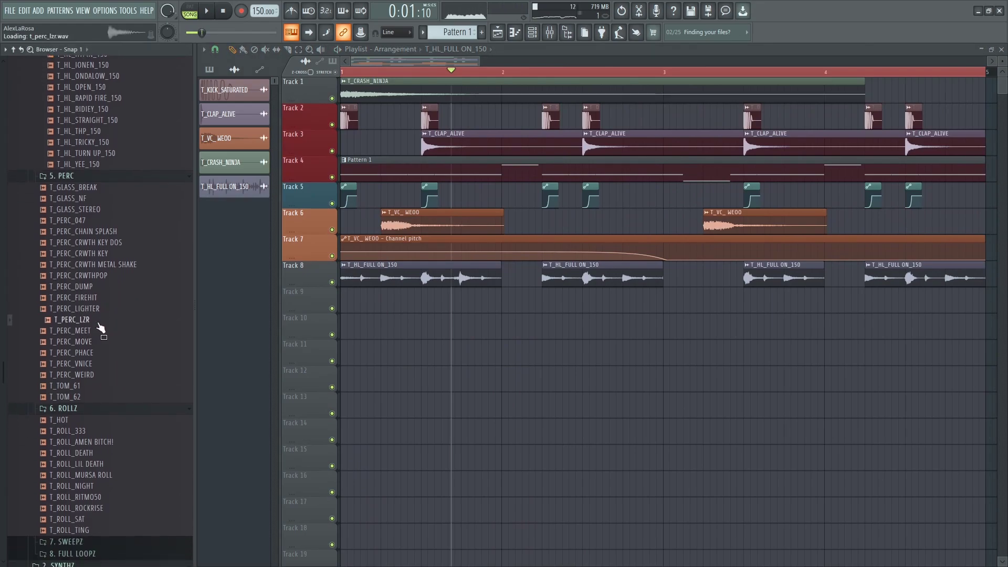
drag(664, 306, 881, 356)
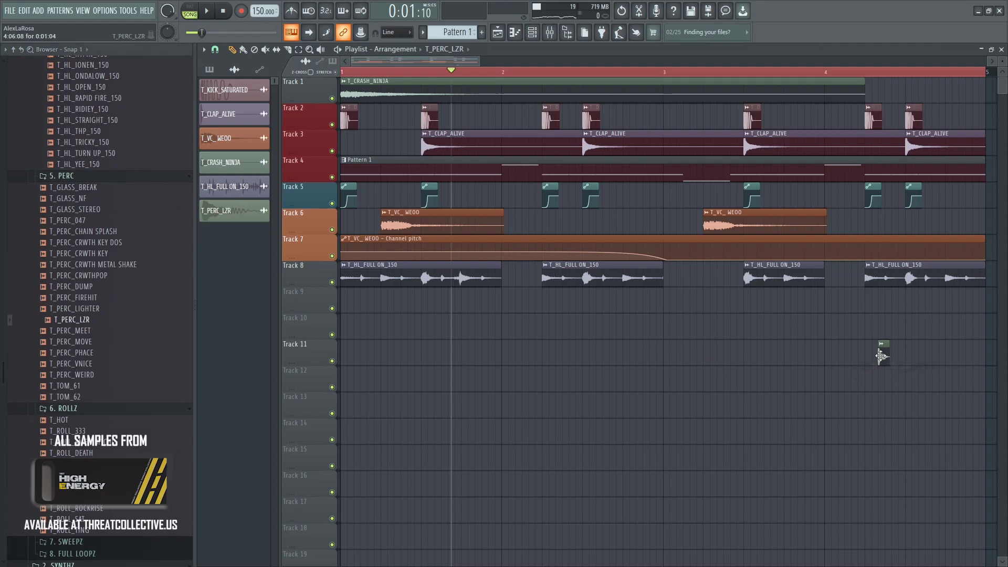
click(343, 72)
scroll(395, 310, up, 1)
key(space)
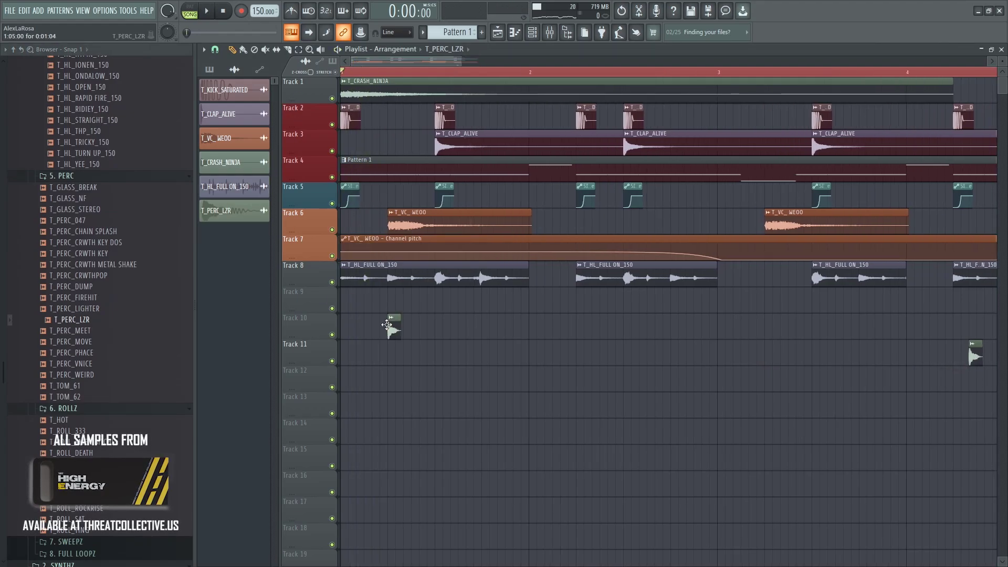
click(484, 330)
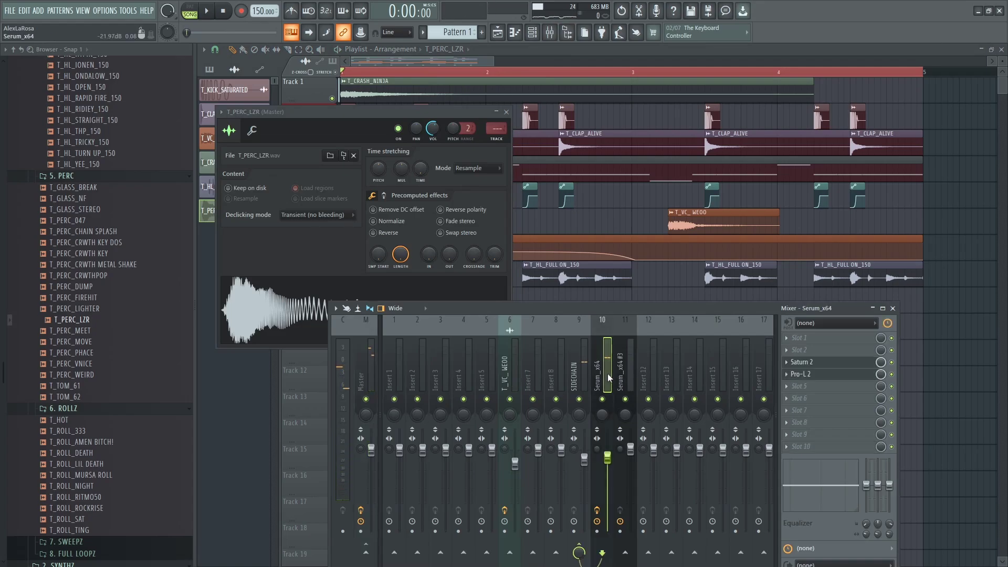
- Route the T_PERC_LZR channel to the Serum_x64 mixer track and set its channel volume to about 49% during playback
right_click(607, 374)
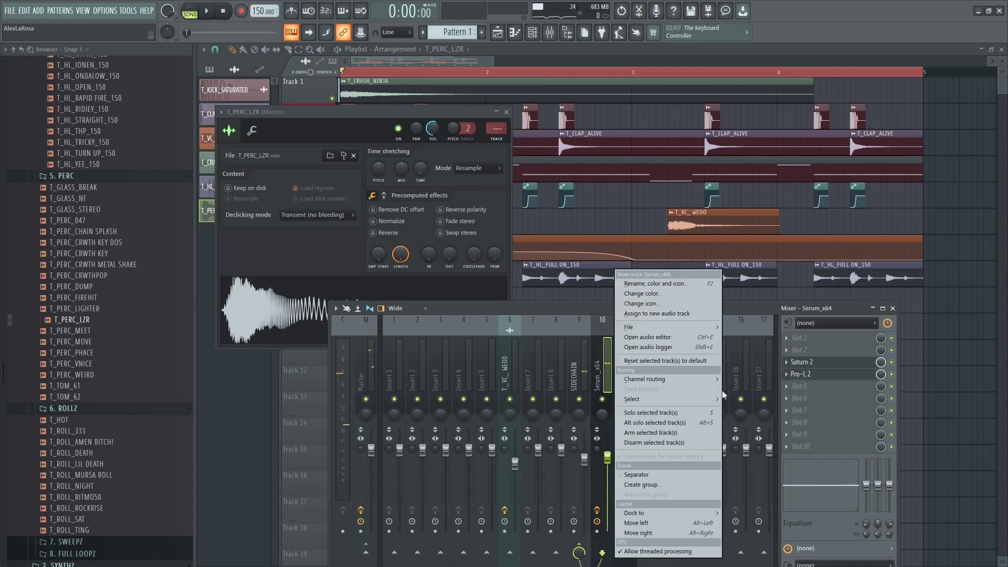
click(777, 379)
key(space)
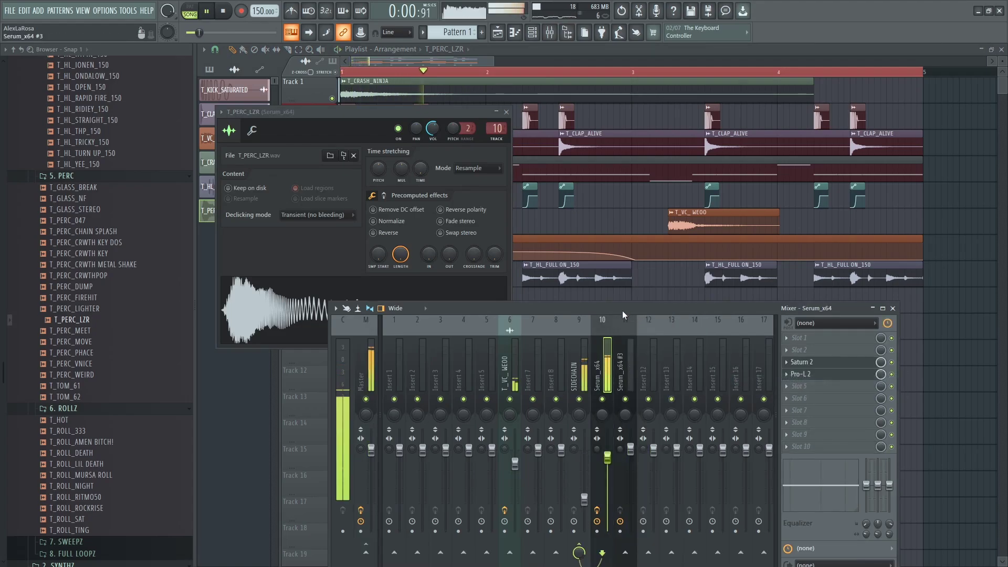
click(437, 131)
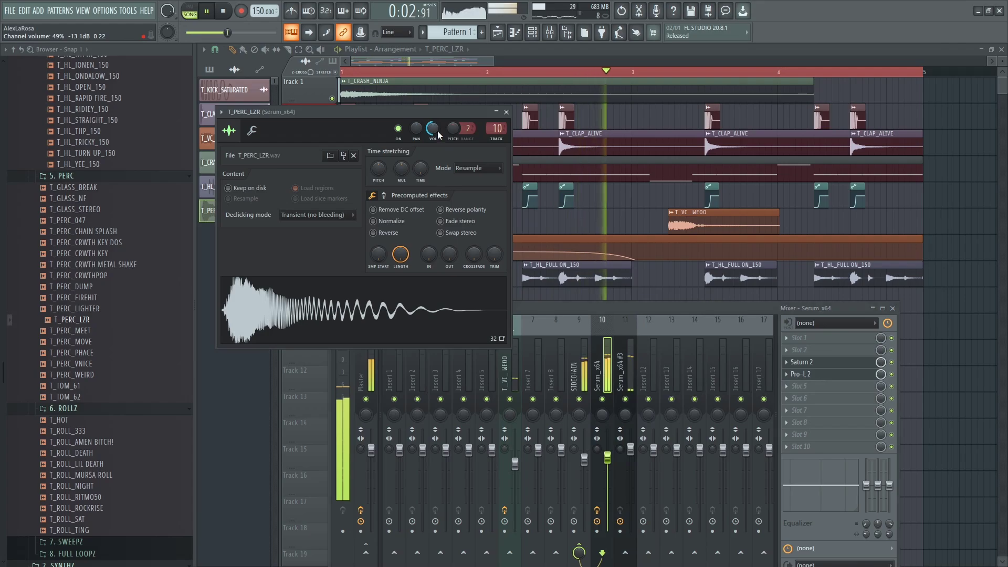
- Slice the clips on Tracks 3, 4, 7 and 8 at the fourth beat of bar 4 and remove their last beat
right_click(625, 221)
scroll(643, 252, down, 2)
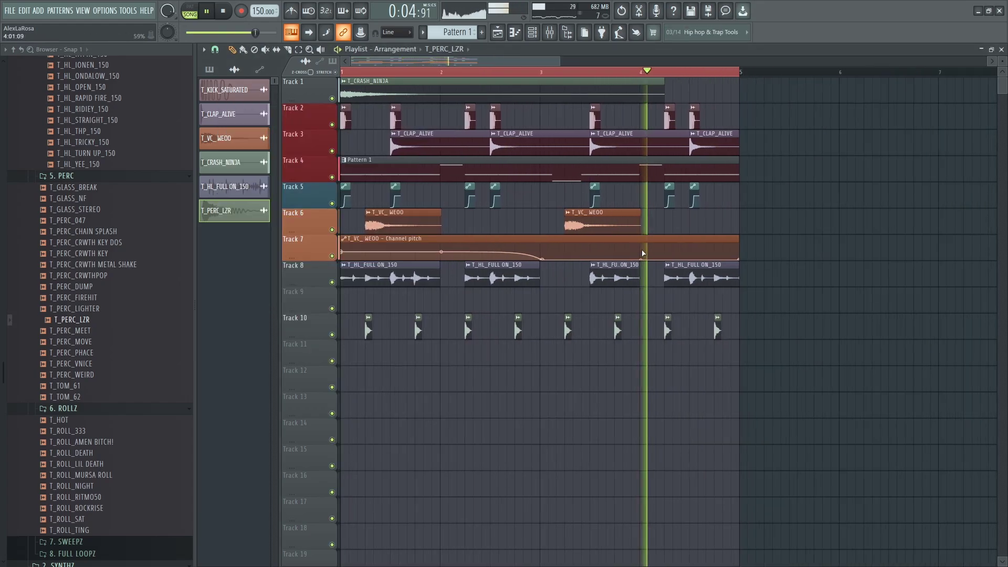
scroll(670, 259, up, 5)
scroll(671, 244, down, 4)
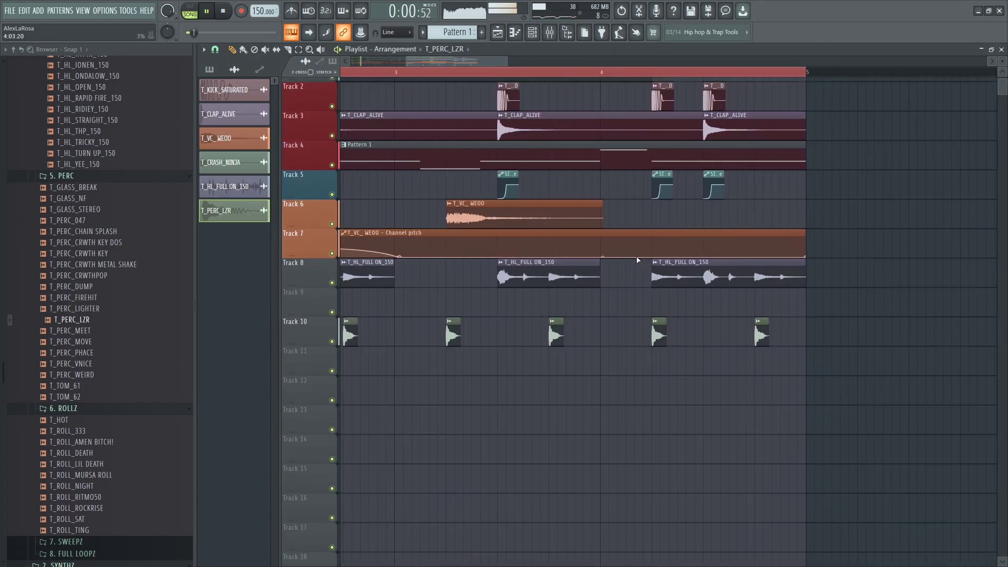
scroll(688, 273, up, 4)
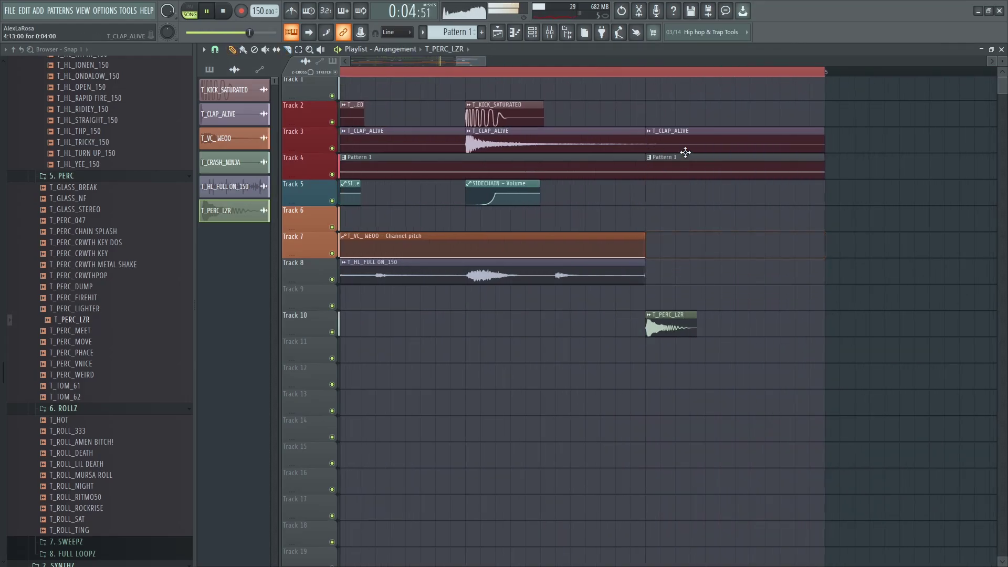
scroll(695, 221, down, 2)
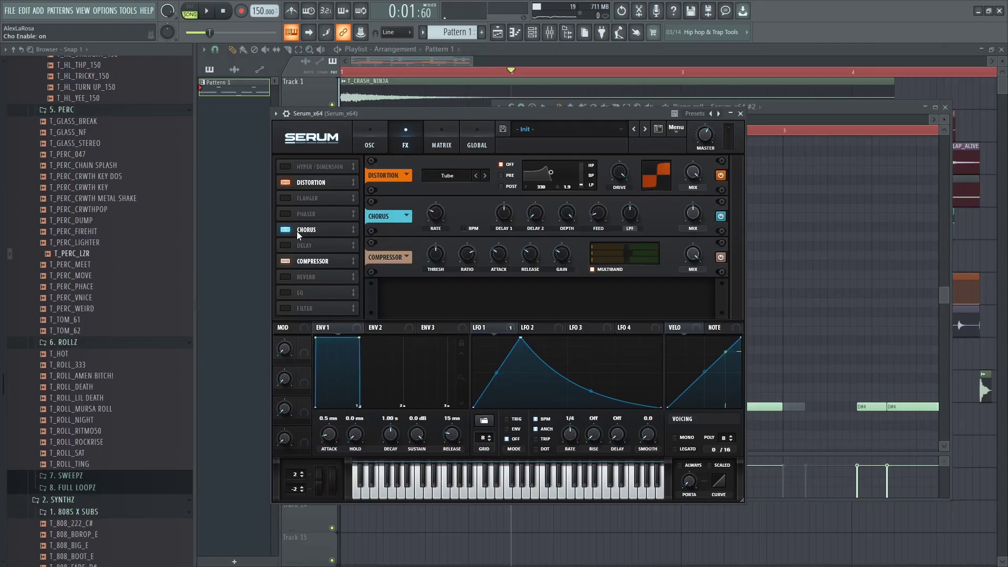
- Raise the Chorus mix in Serum_x64's effects and check the synth's oscillator settings during playback
drag(692, 212, 692, 196)
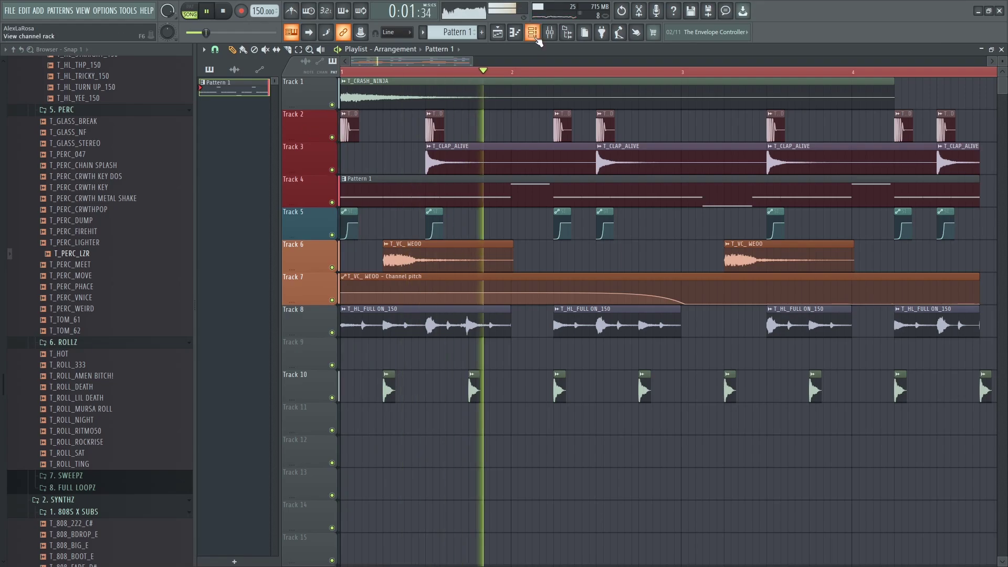
click(535, 37)
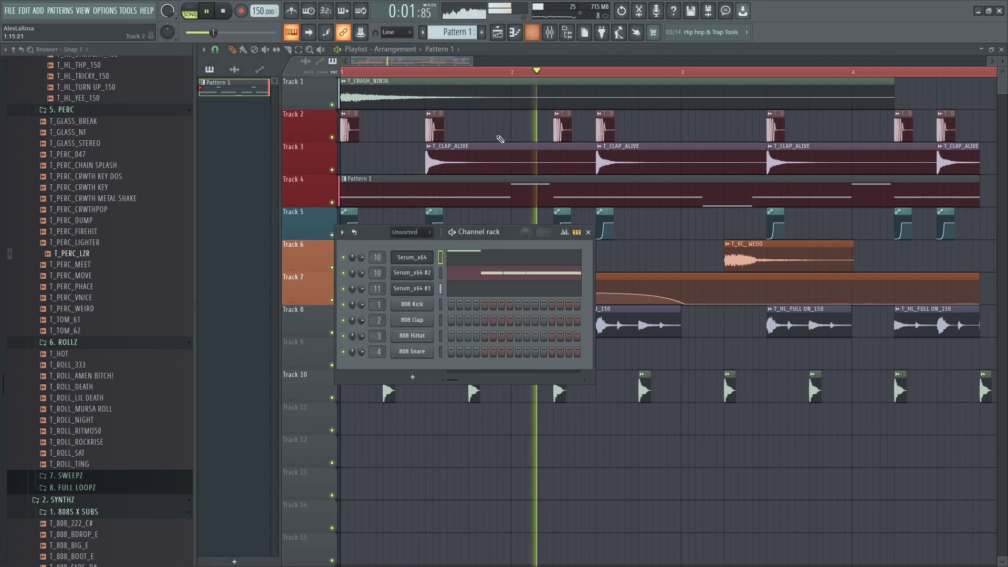
click(416, 265)
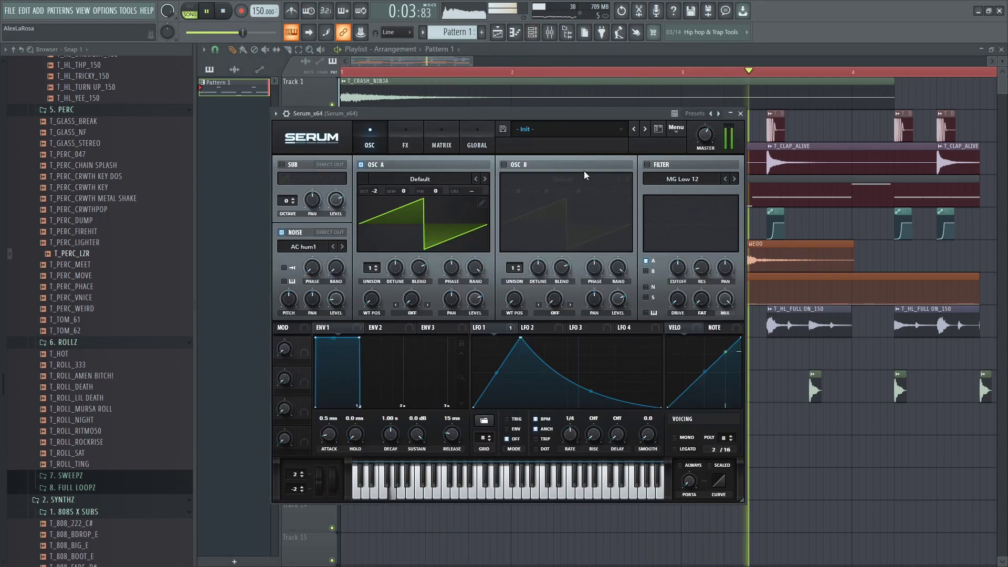
click(740, 113)
key(F6)
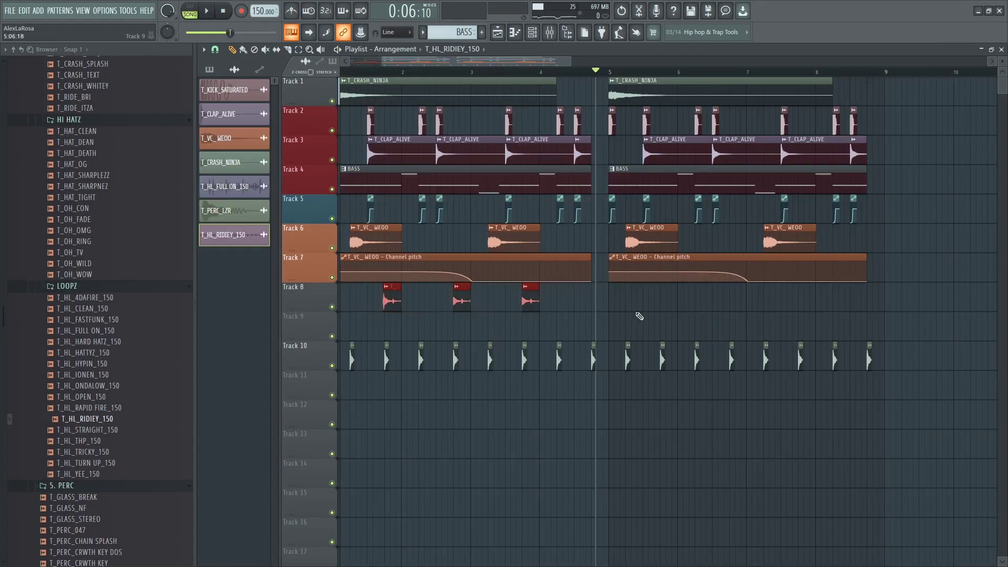
- Copy the selected T_HL_FULL ON_150 clips on Track 8 to the last beats of bars 5, 6 and 7, and play that section
scroll(640, 315, up, 5)
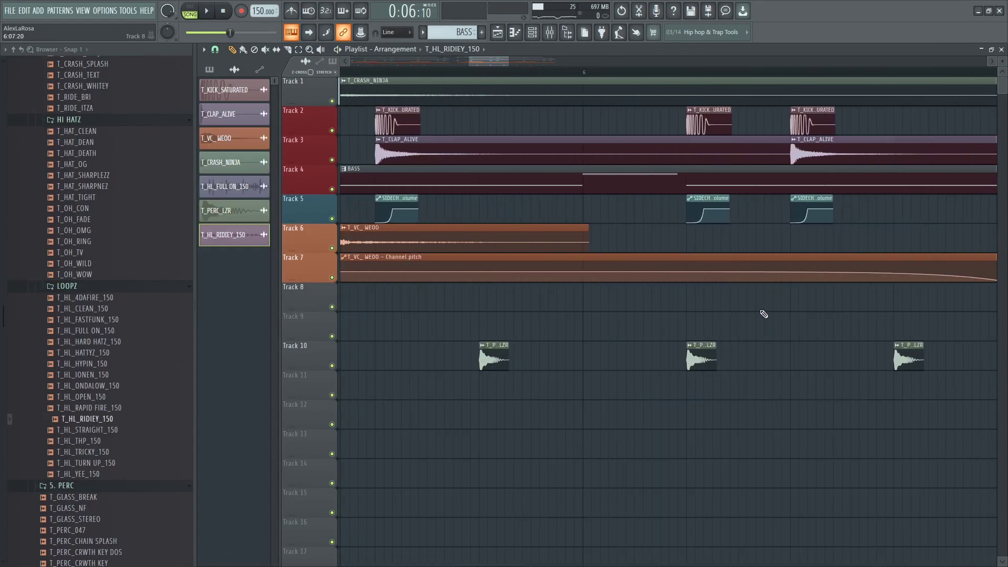
scroll(522, 96, down, 2)
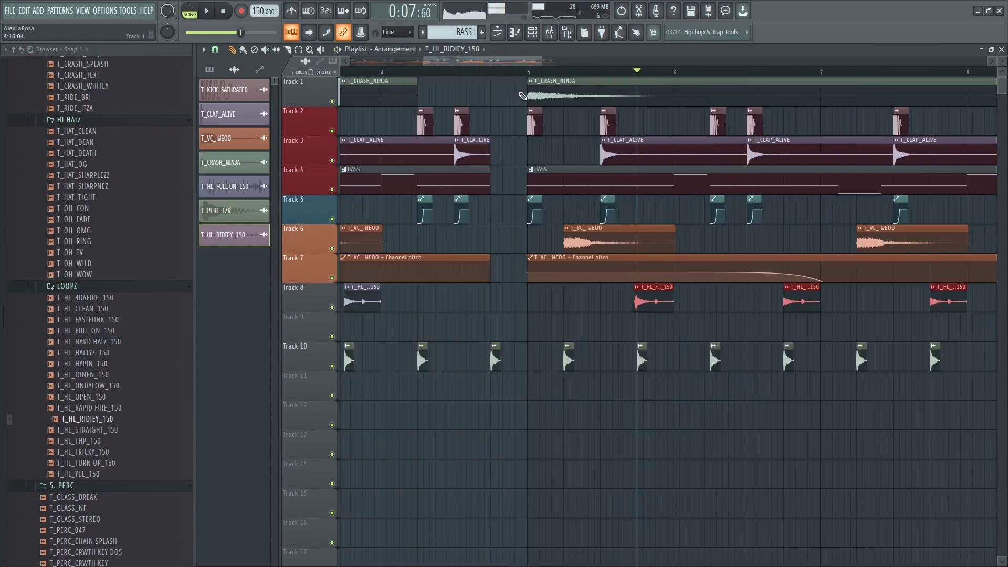
click(549, 35)
key(space)
scroll(720, 180, up, 2)
scroll(720, 180, down, 1)
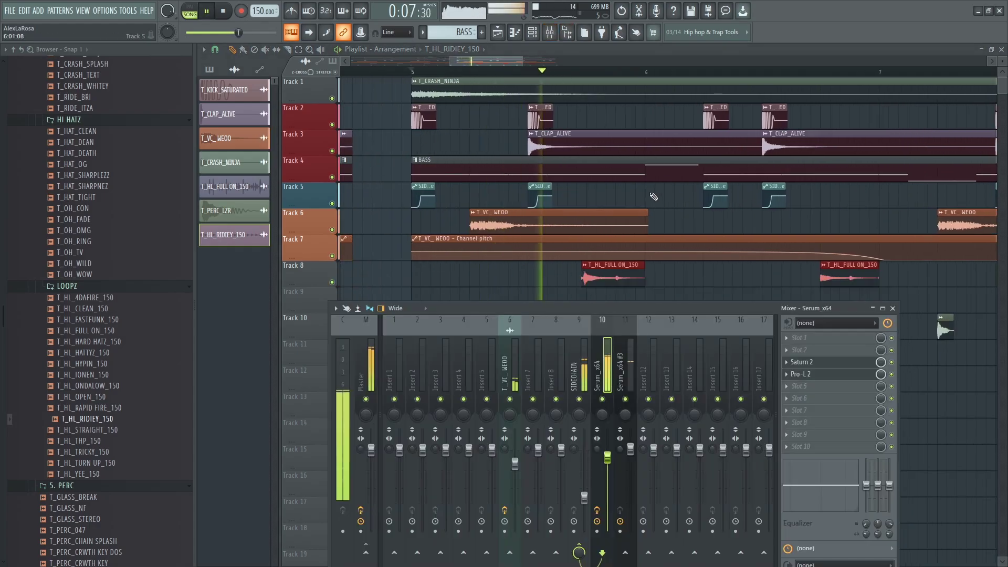
- Show all channels in the channel rack and, in Serum_x64 #2, set the OSC A level to 25% with LFO 2 modulating it
click(533, 37)
click(410, 232)
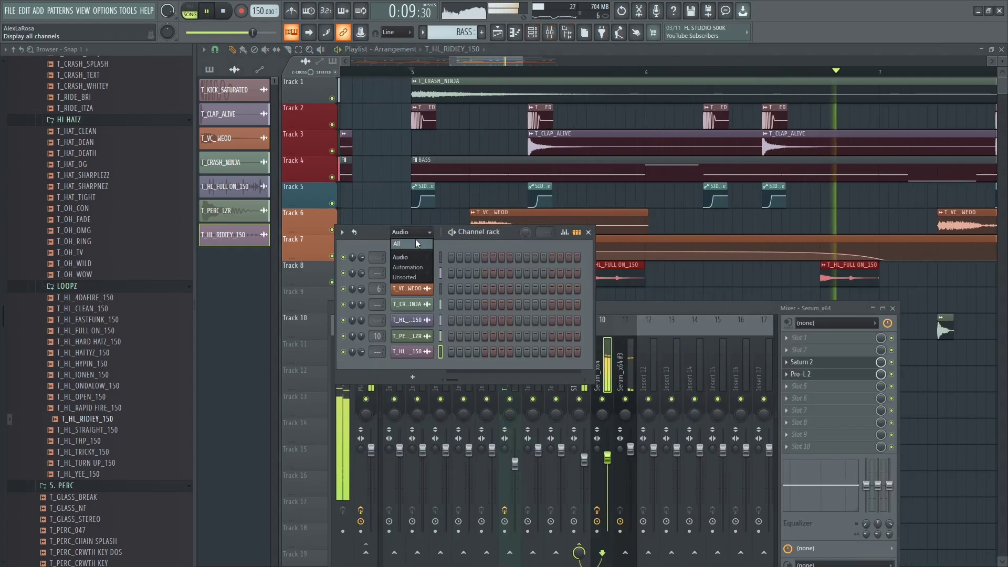
click(414, 241)
key(space)
click(420, 273)
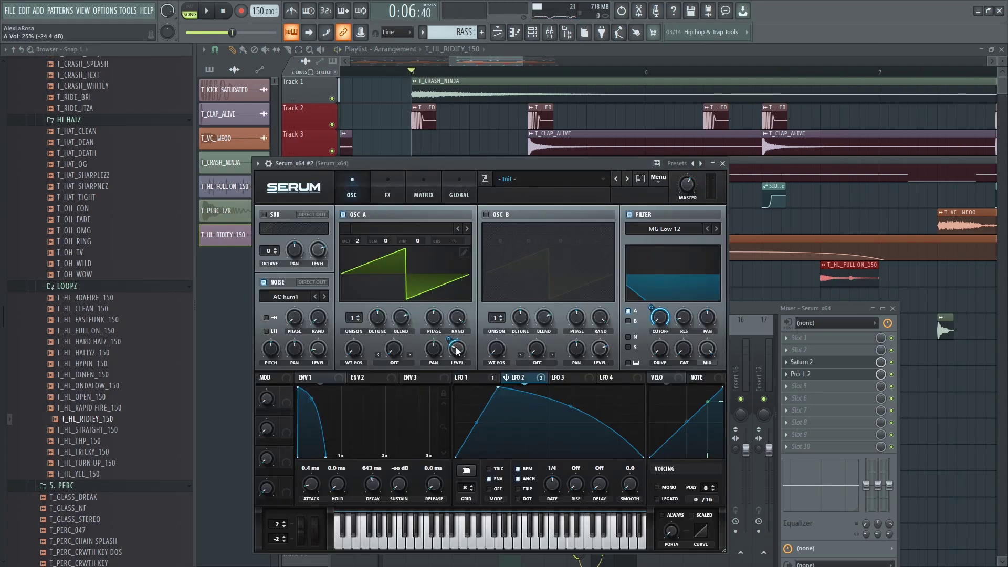
key(space)
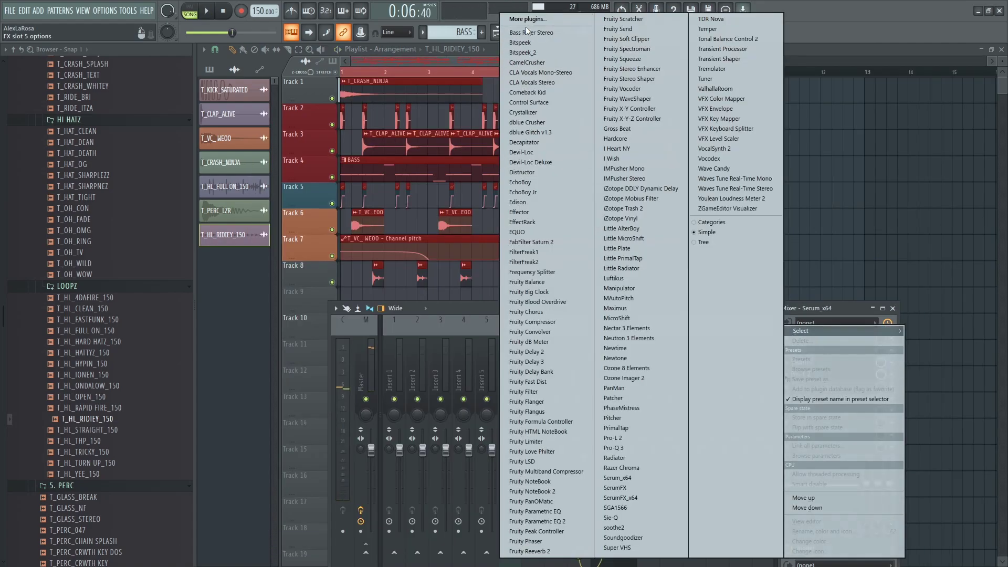
- Load Pro-Q 3 into slot 5 of the Serum_x64 mixer track and add a bell cut of about 2.9 dB near 10.9 kHz
click(526, 22)
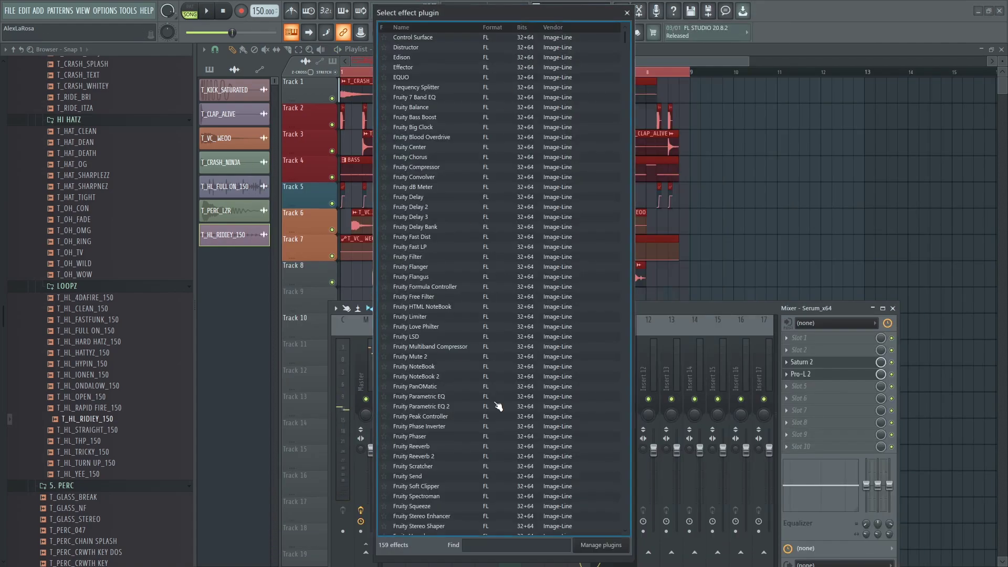
text(PRO)
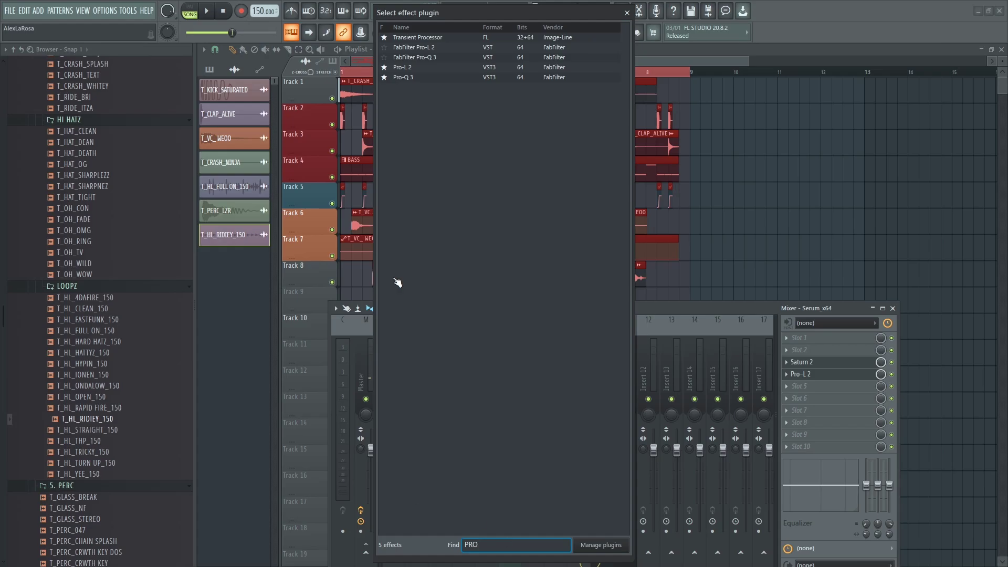
double_click(415, 78)
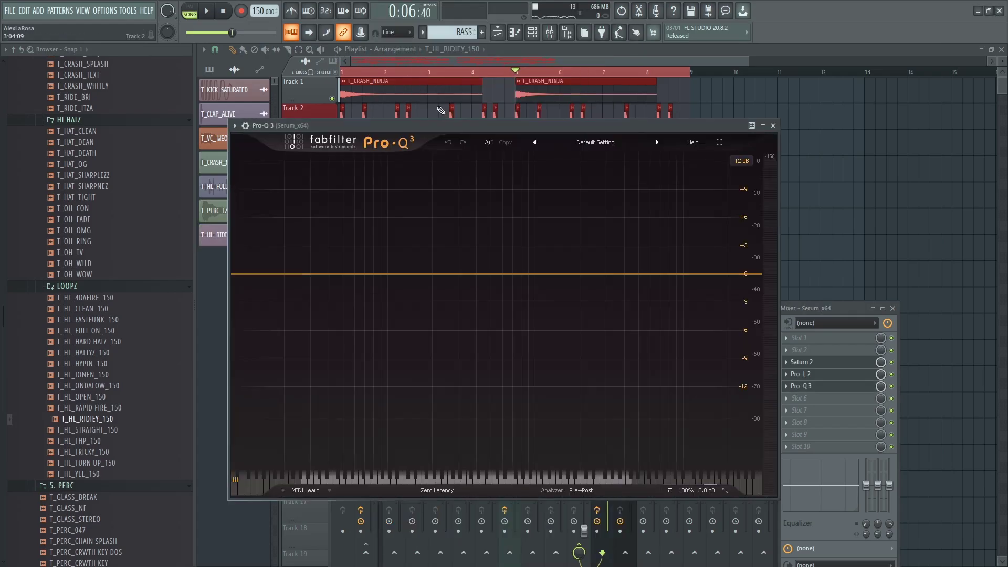
key(space)
drag(671, 273, 687, 298)
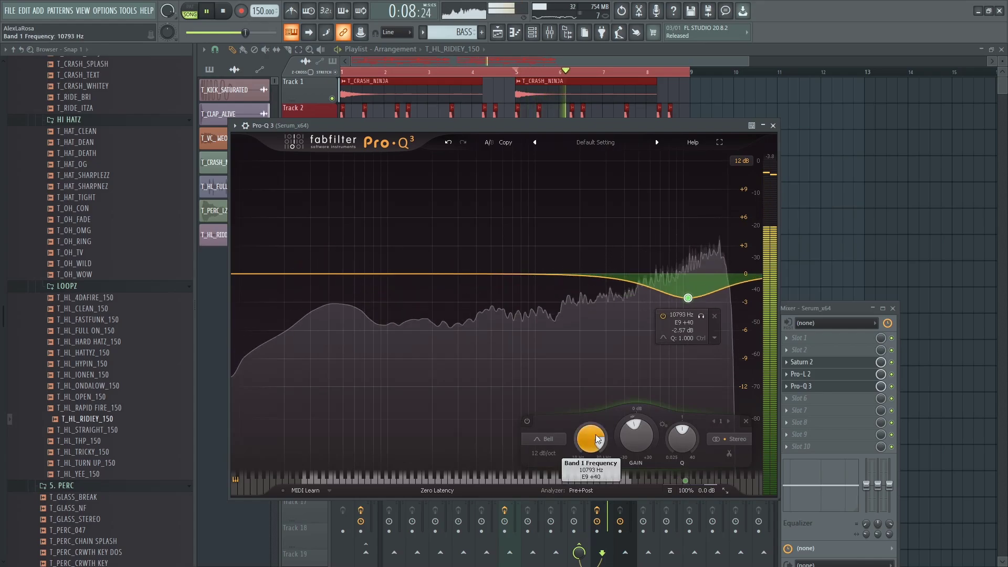
key(space)
- Set the noise oscillator level of Serum_x64 #2 to about 11% and play the result
key(F6)
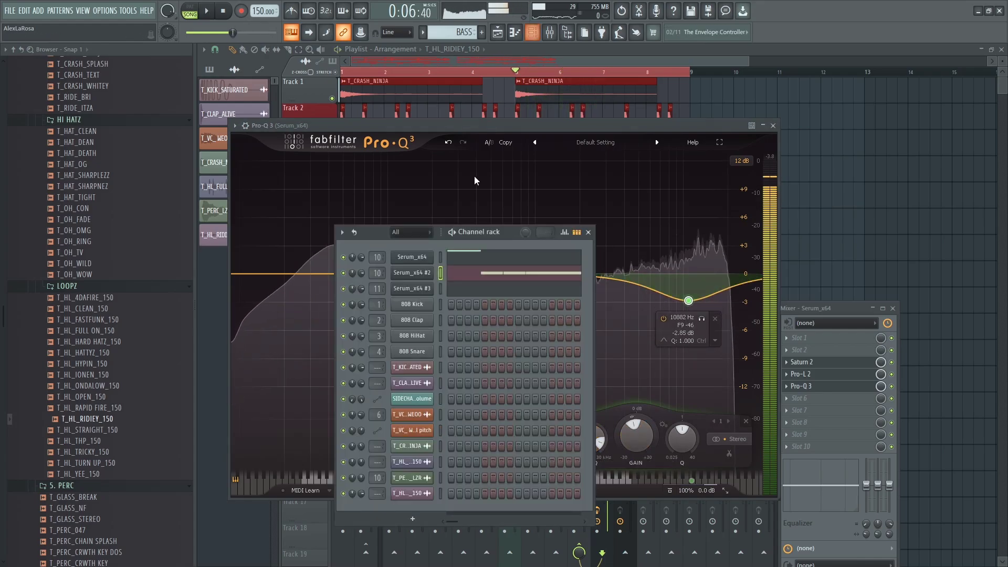
click(421, 274)
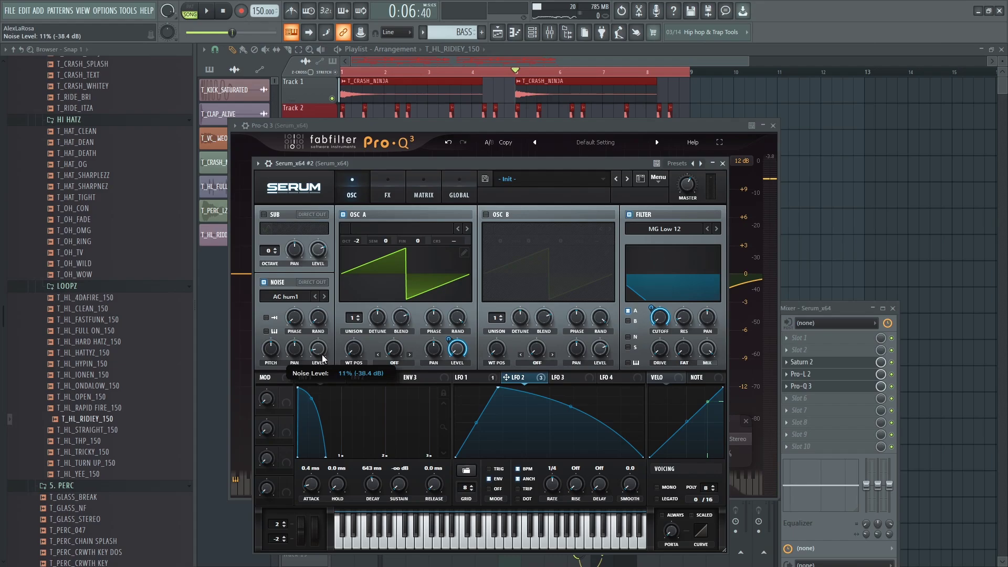
key(space)
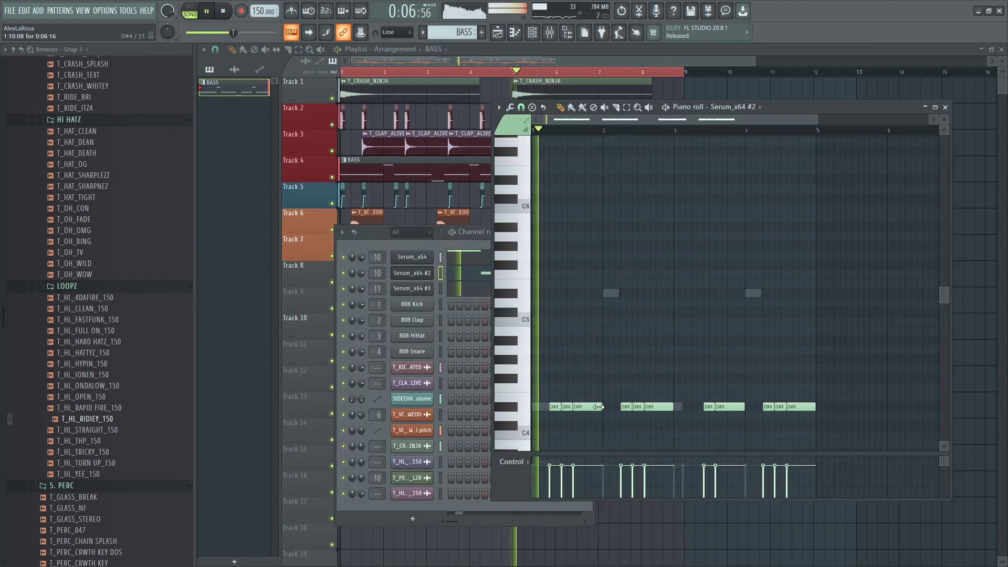
- Shorten the last D#4 note of each group in the Serum_x64 #2 piano roll and add further D#4 notes to the second and third groups
key(space)
scroll(598, 406, up, 3)
scroll(592, 416, down, 3)
drag(588, 407, 597, 407)
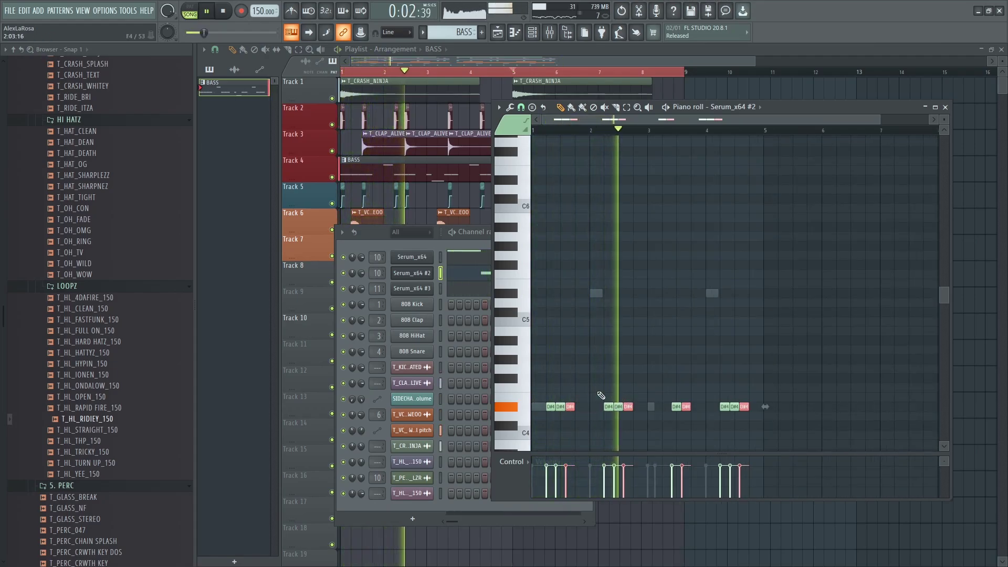
scroll(599, 388, up, 2)
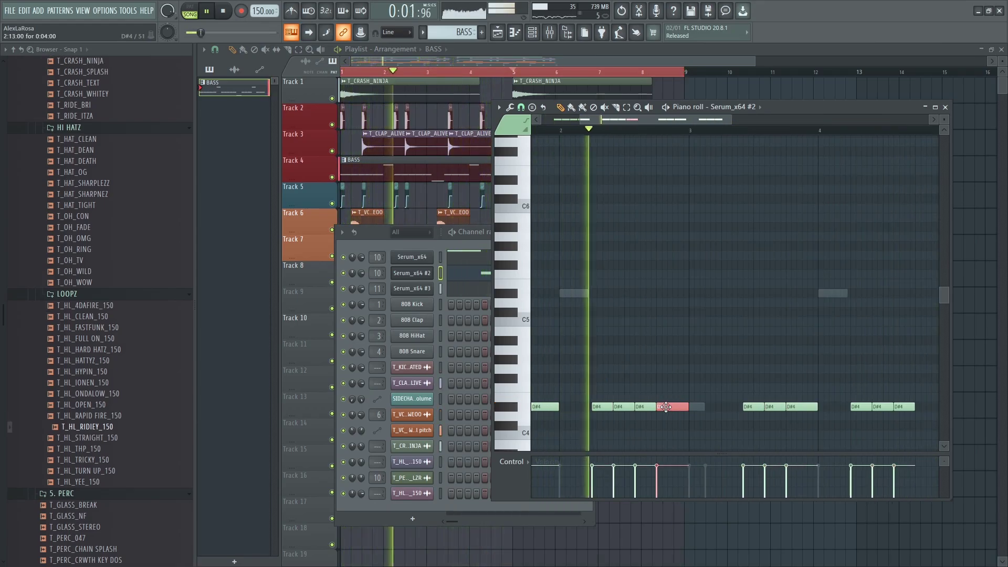
click(665, 406)
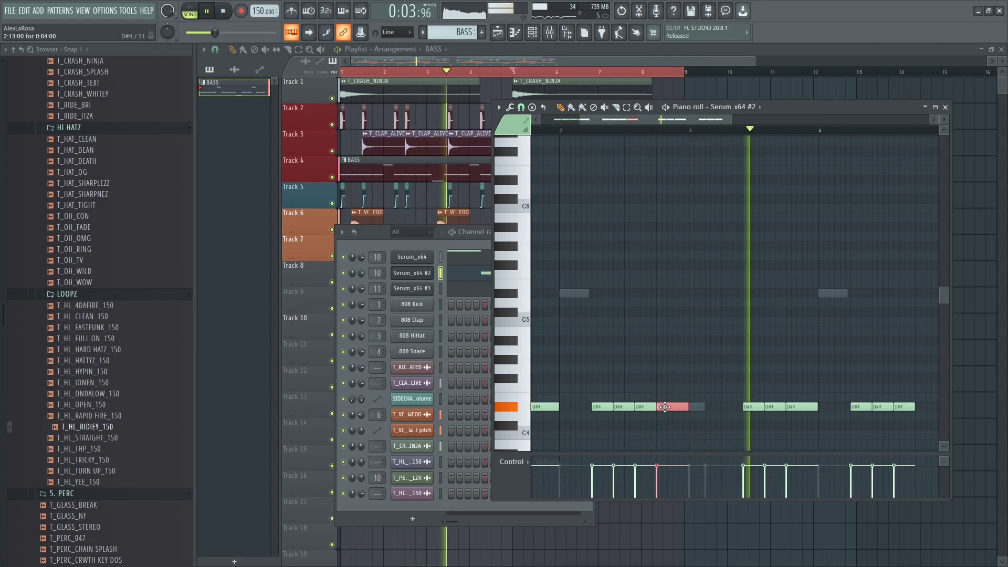
- Add the T_RIDE_BRI sample to the playlist and insert a new track above the kick track
scroll(673, 369, down, 3)
drag(78, 237, 376, 250)
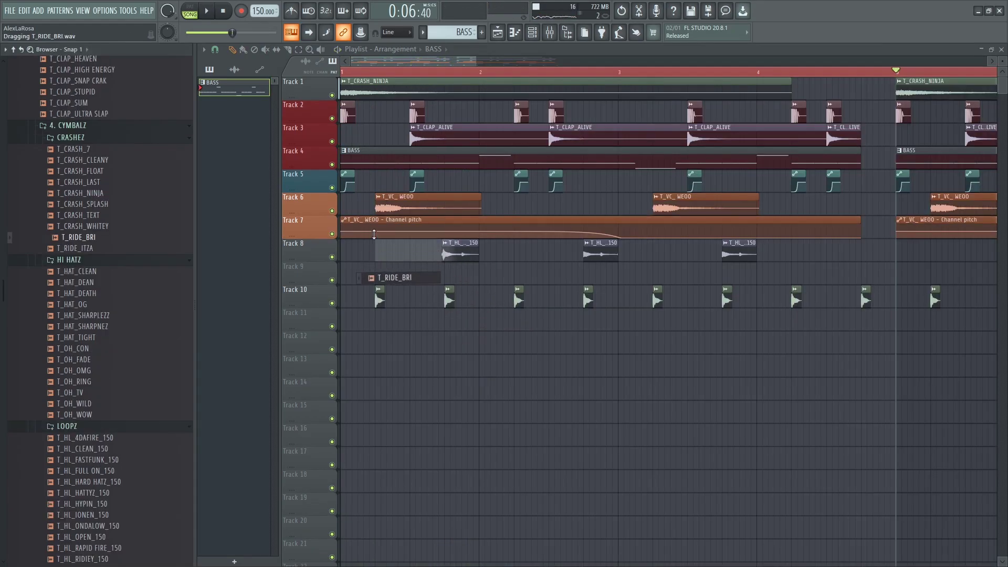
right_click(317, 104)
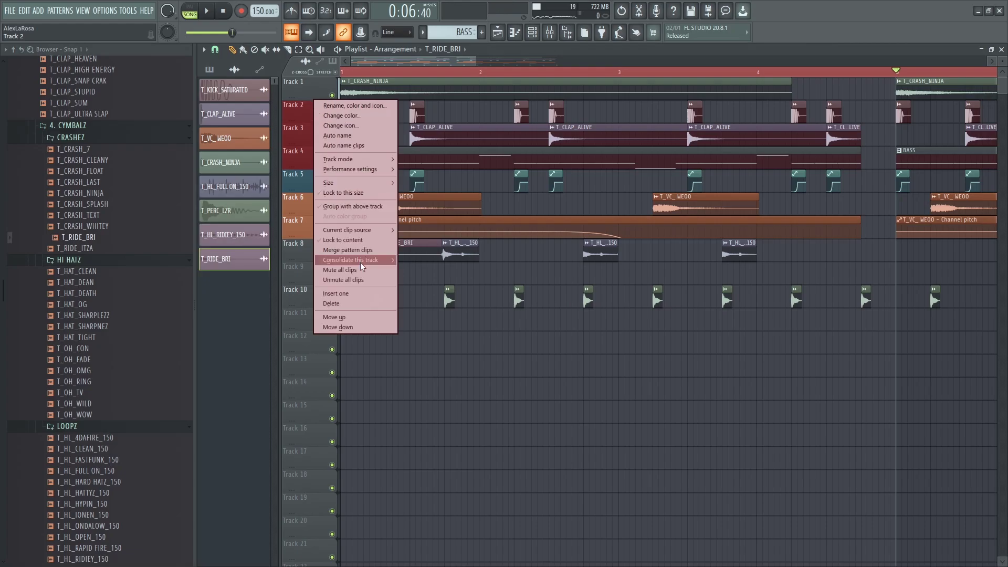
click(367, 293)
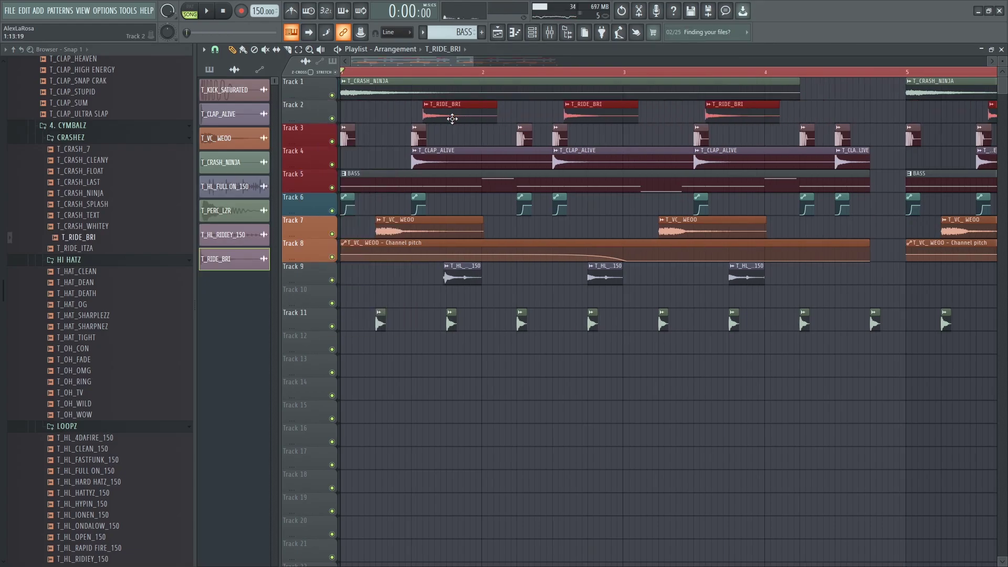
- Align the T_RIDE_BRI clips on Track 2 with the claps in bars 1 to 3, repeat them from bar 5 and play
drag(452, 116, 443, 117)
key(space)
scroll(386, 116, down, 2)
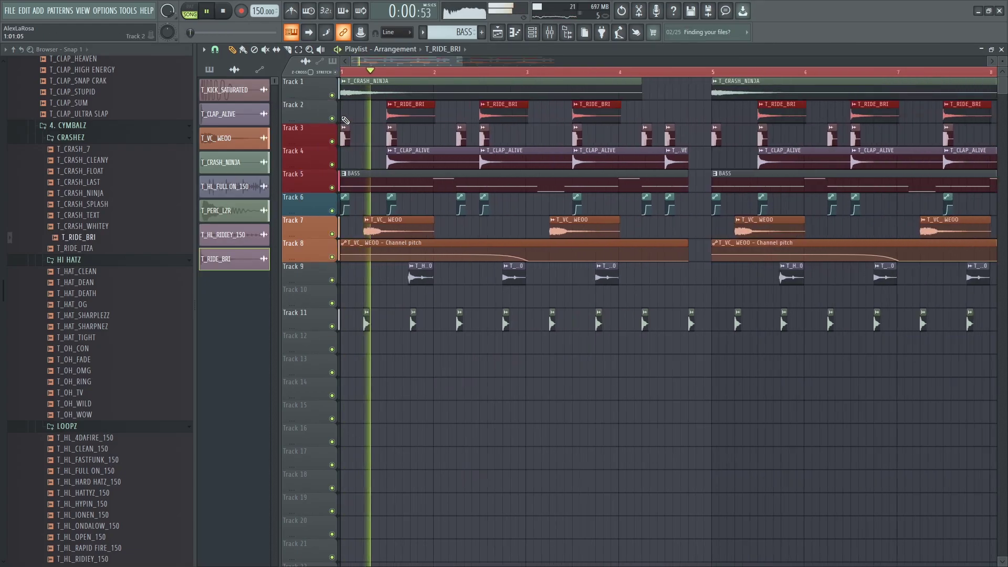
- Add a shorter T_RIDE_BRI clip on Track 2 over the last clap in bar 4
scroll(384, 116, up, 3)
double_click(453, 115)
click(455, 117)
double_click(455, 117)
drag(457, 154, 456, 168)
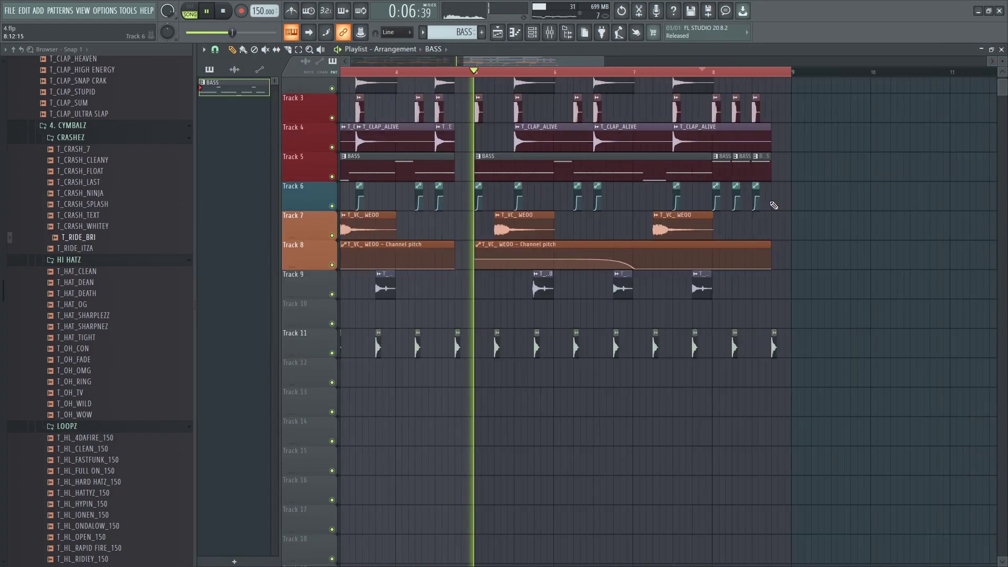
- Play the second half of the arrangement and examine the clips leading up to bar 9
scroll(765, 202, down, 3)
scroll(764, 208, up, 1)
scroll(760, 207, up, 1)
scroll(775, 216, up, 2)
scroll(775, 218, down, 4)
scroll(803, 226, up, 2)
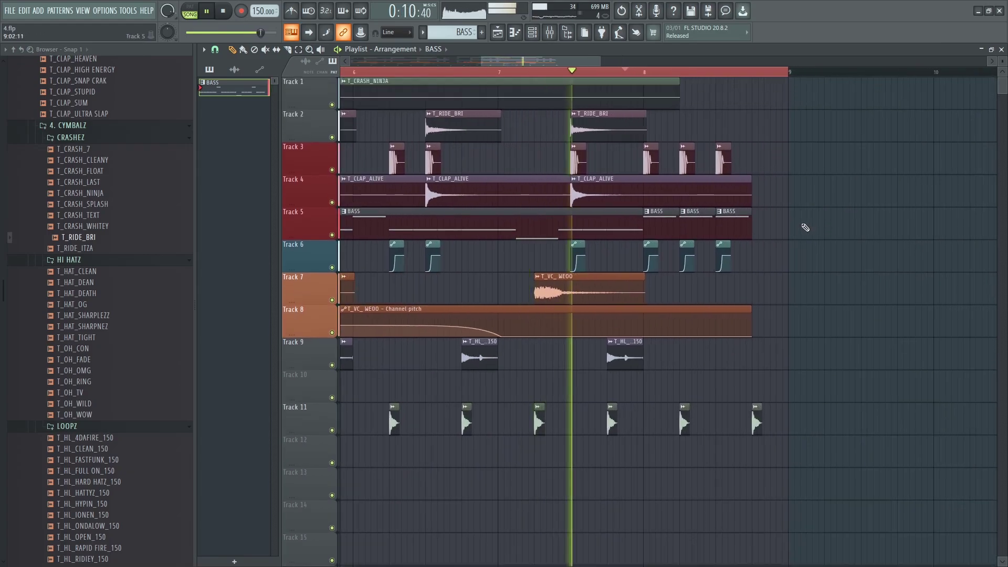
scroll(804, 226, down, 4)
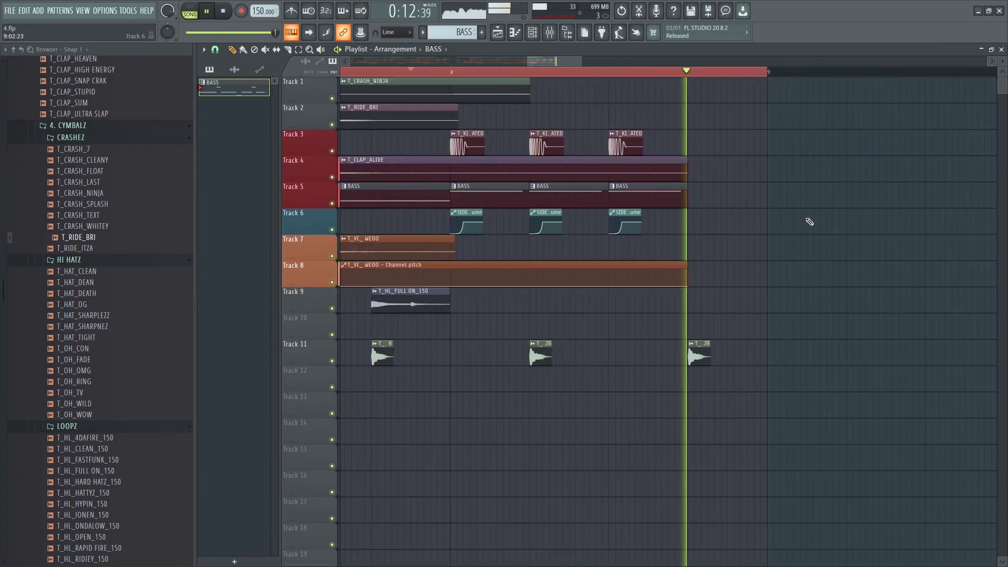
- Stop playback and insert a new Serum_x64 instrument channel in the channel rack
click(532, 32)
key(space)
click(404, 245)
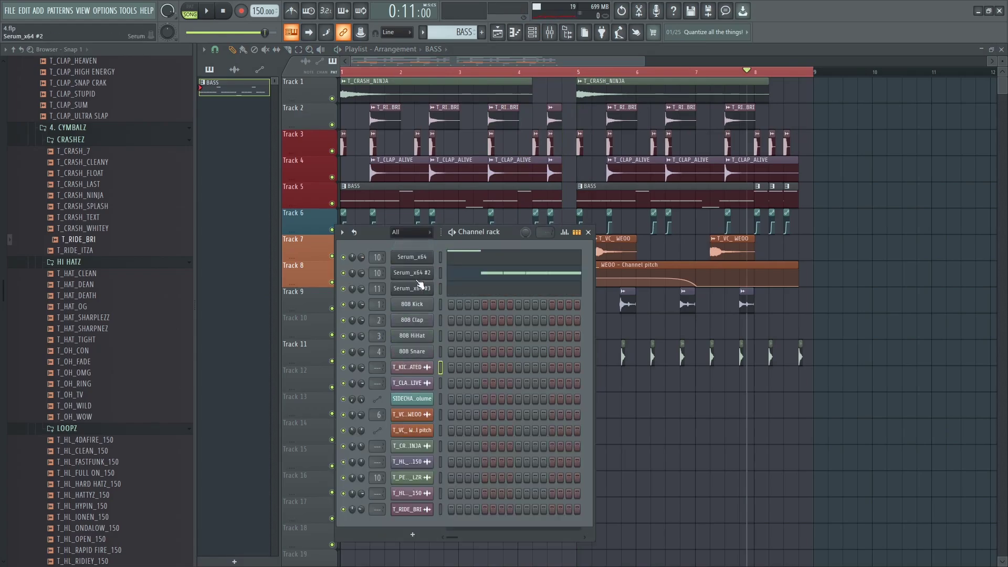
right_click(414, 257)
mouse_move(495, 329)
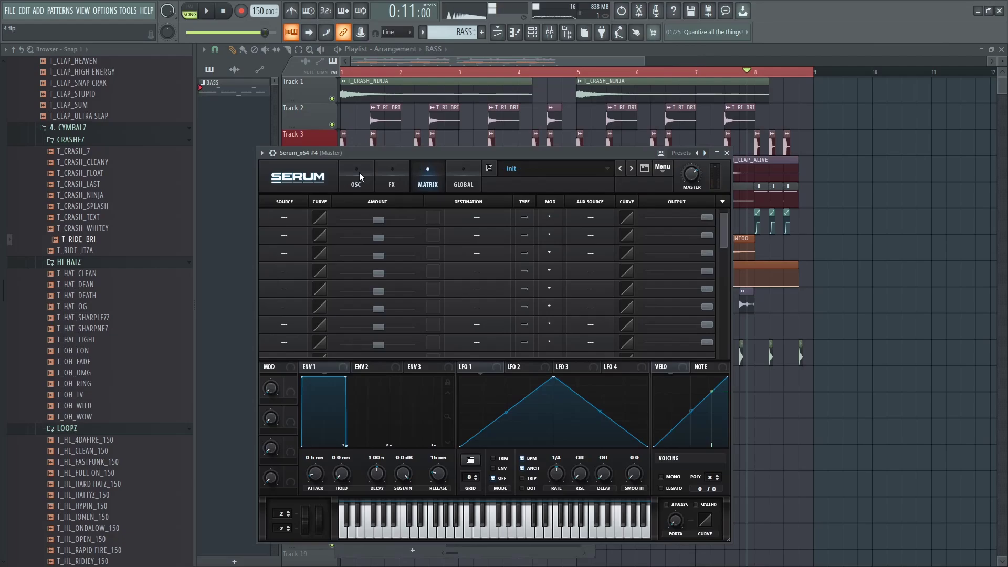
- Load the CRWTH YOY wavetable into OSC A at +2 octaves, with LFO 1 modulating the wavetable position by about 30
click(357, 176)
click(391, 217)
mouse_move(414, 241)
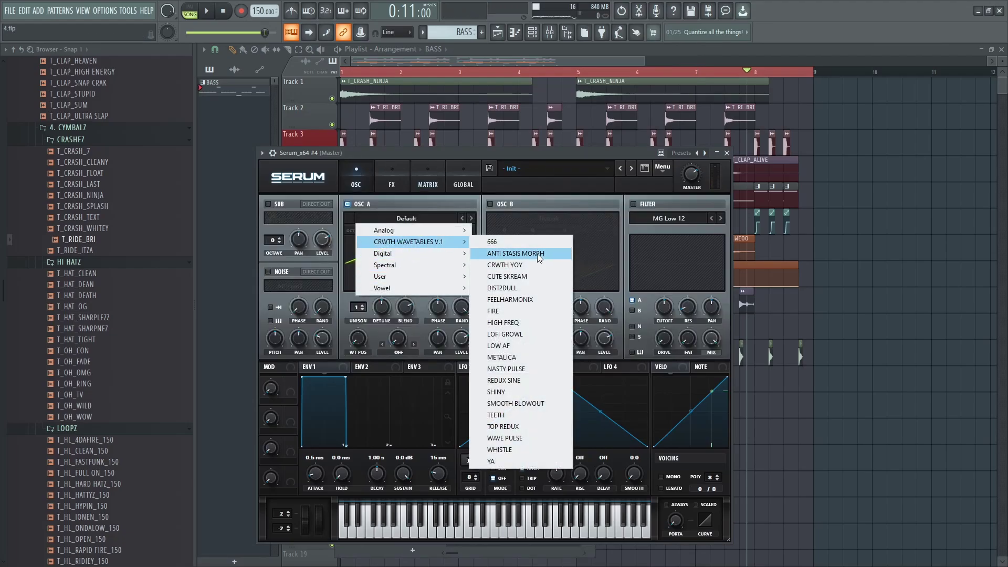
click(542, 267)
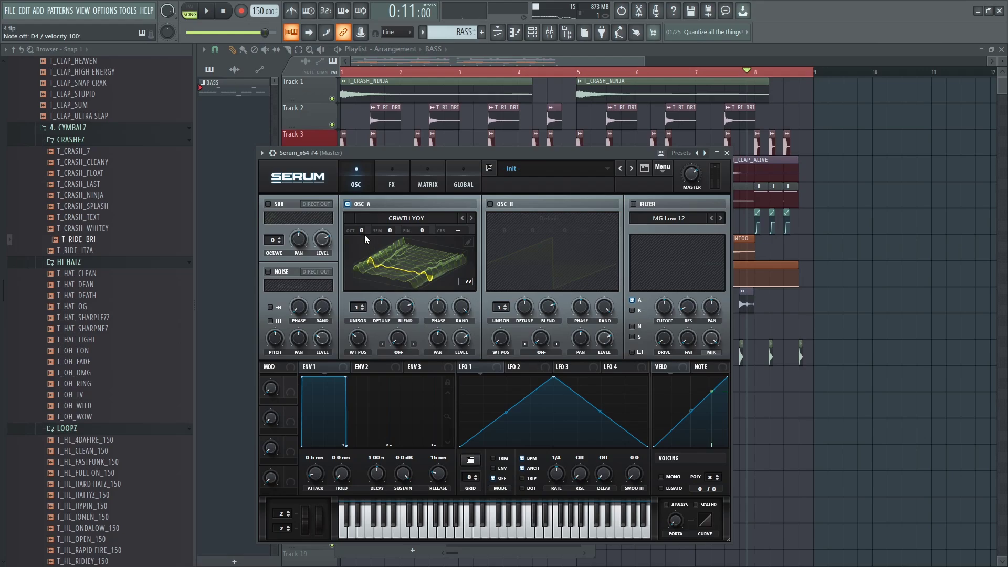
drag(362, 228, 366, 219)
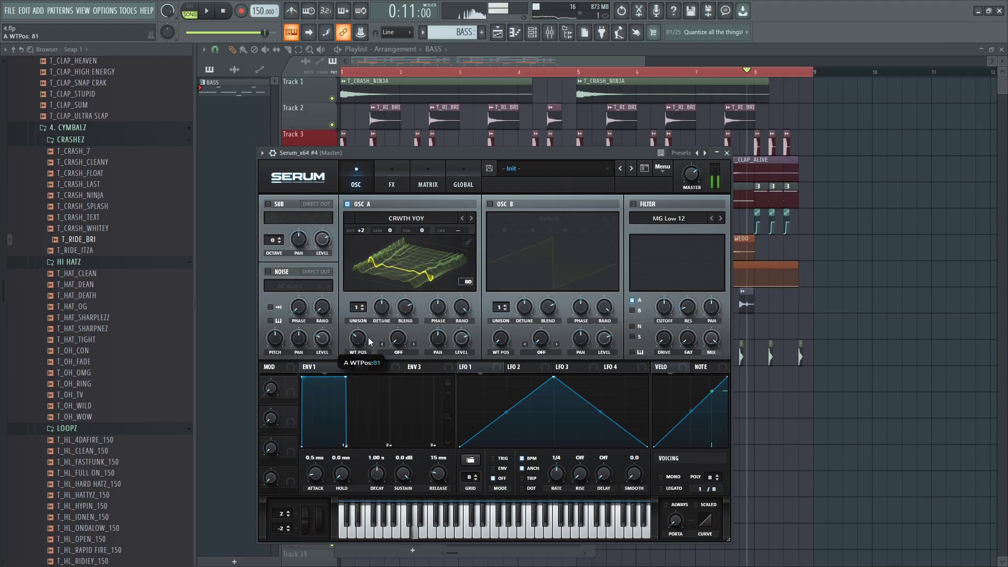
drag(360, 343, 348, 362)
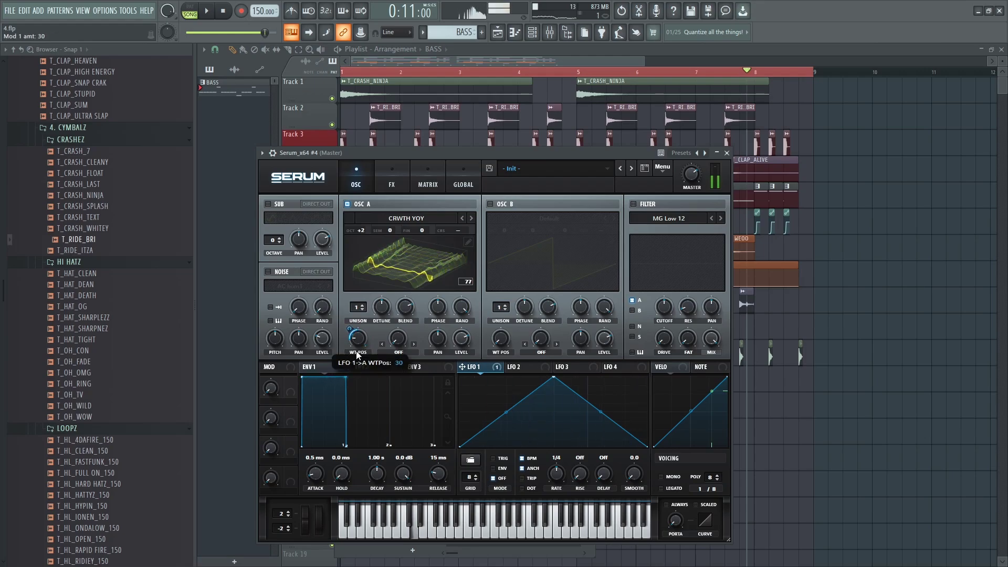
- Enable Serum's Tube distortion with drive at 100% and its compressor, leaving the EQ off
click(392, 181)
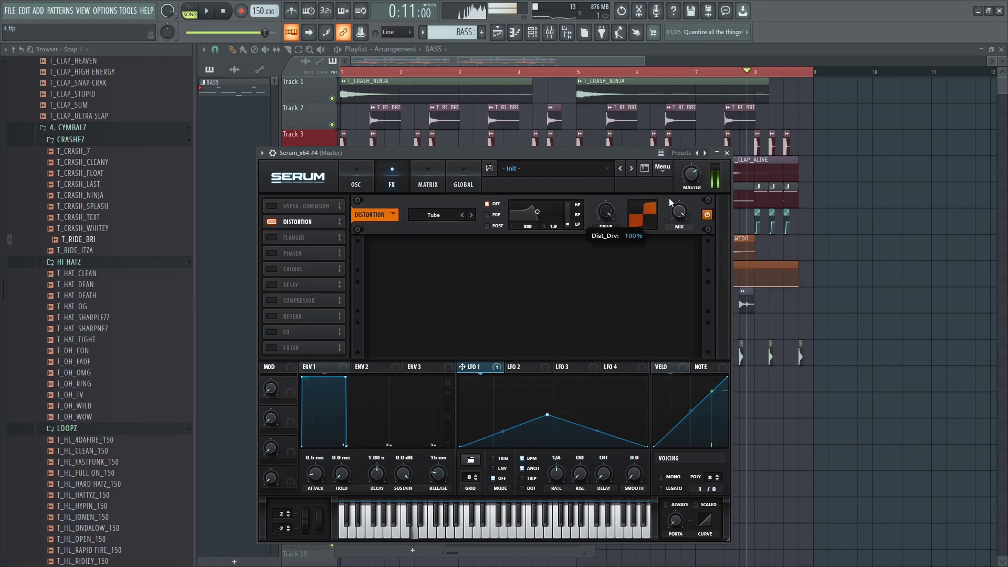
click(271, 301)
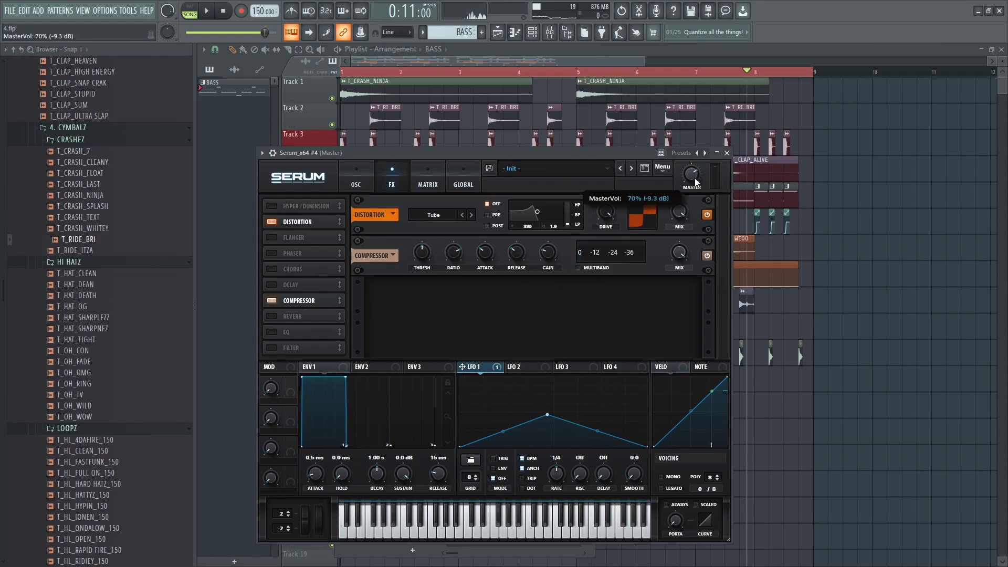
drag(688, 217, 688, 218)
click(271, 334)
click(271, 333)
- Enable the filter on OSC A, choose the Ring Mod type and raise its cutoff
click(357, 182)
click(668, 218)
mouse_move(657, 265)
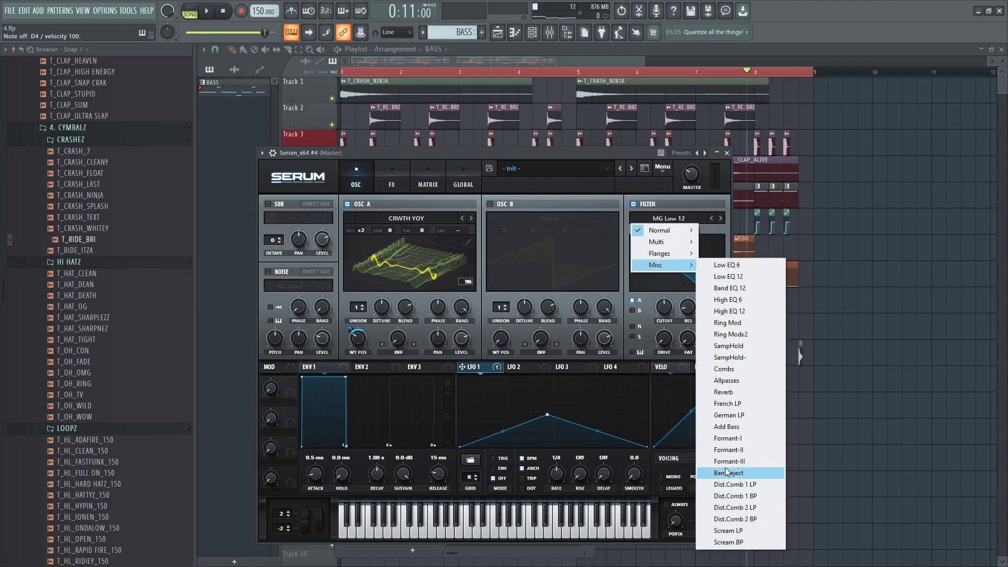
click(735, 334)
drag(666, 320, 665, 324)
click(711, 218)
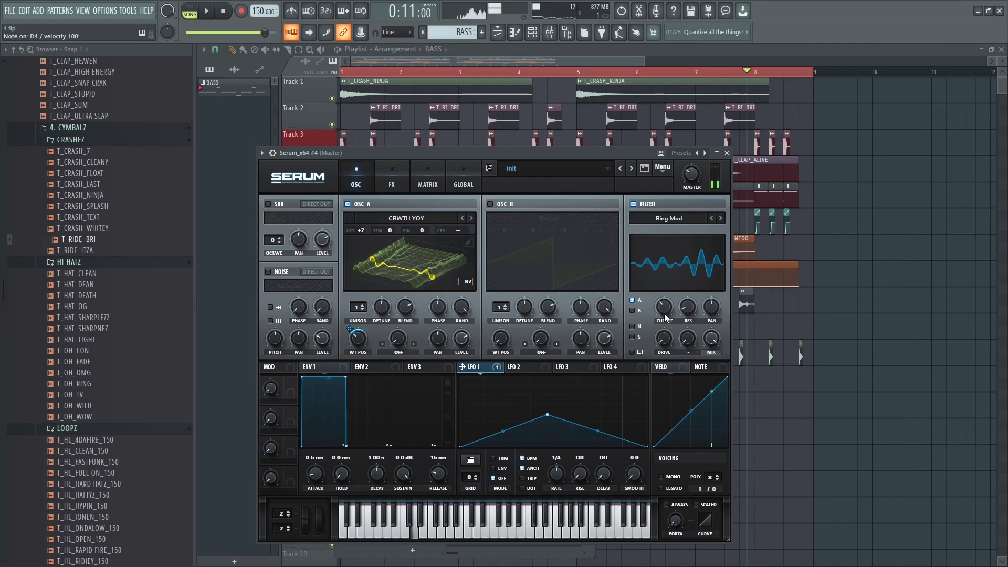
drag(666, 326, 670, 276)
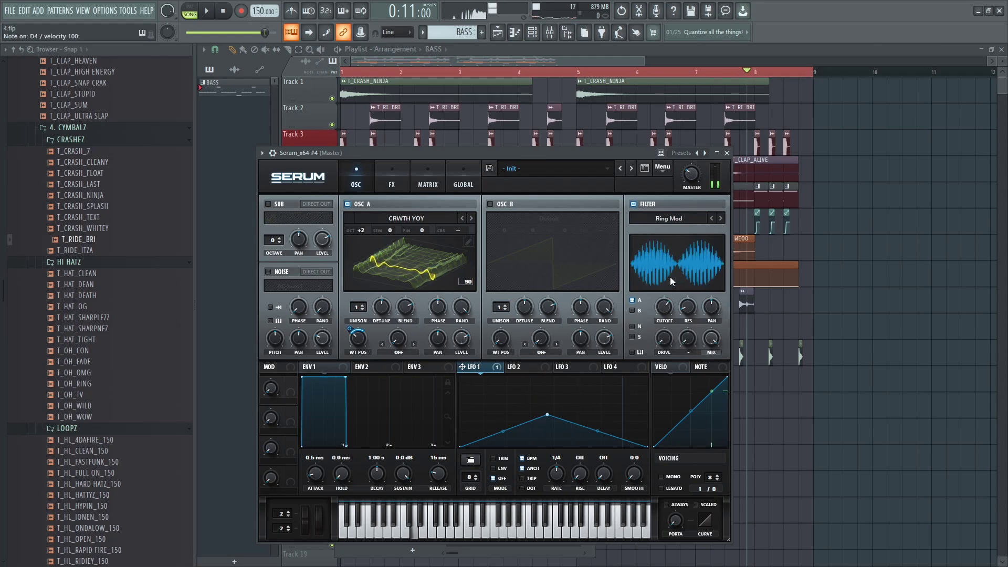
- Route LFO 2 to Mast.Tun with a small positive amount, shaping it as a rising ramp in ENV mode at a 4 bar rate
click(520, 366)
click(392, 181)
click(427, 181)
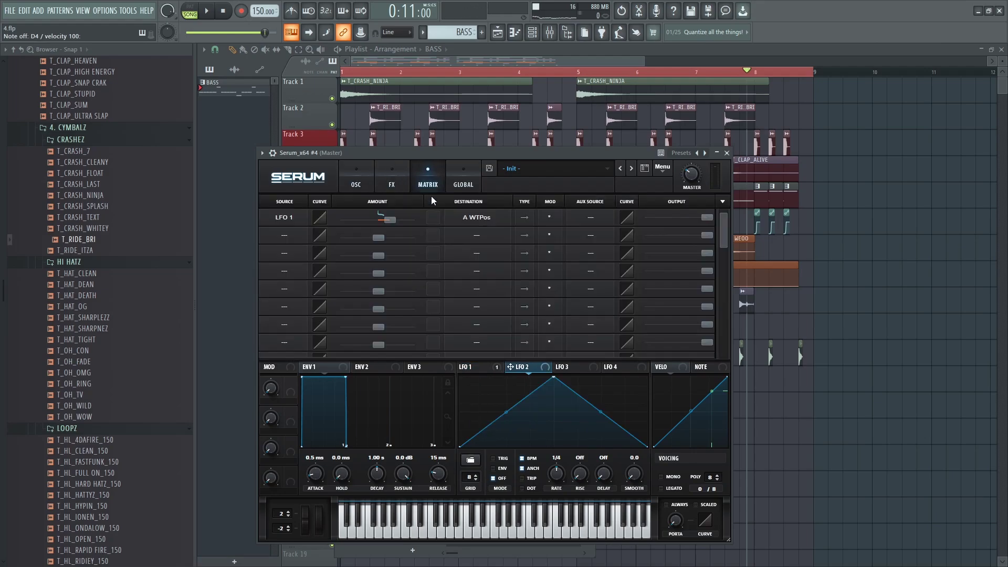
click(304, 238)
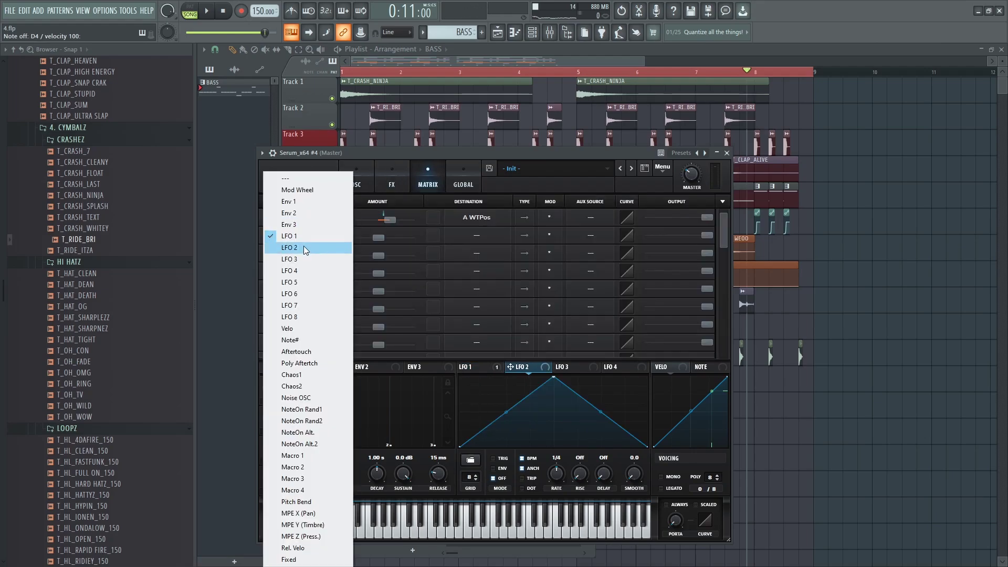
click(303, 246)
click(455, 236)
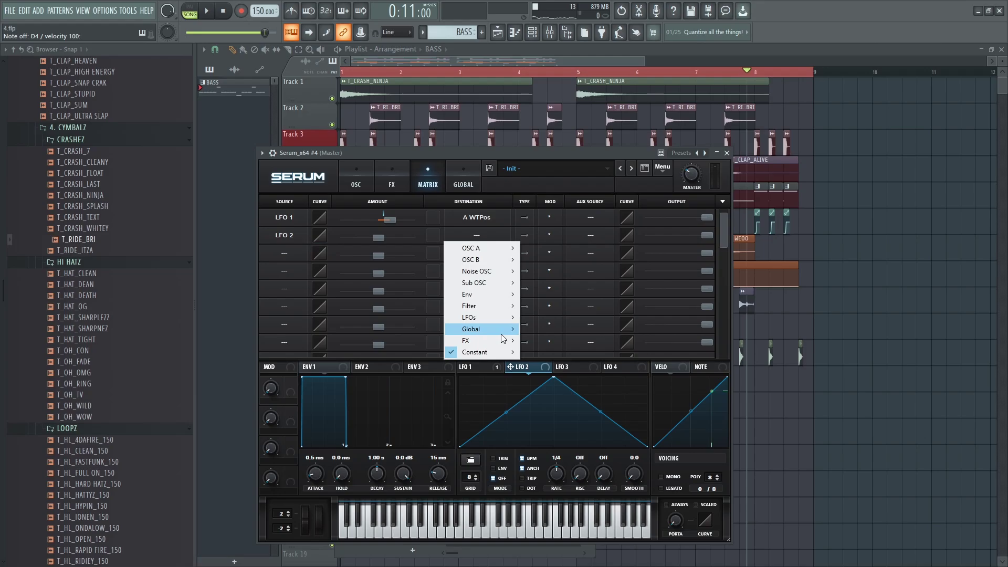
mouse_move(507, 344)
click(546, 329)
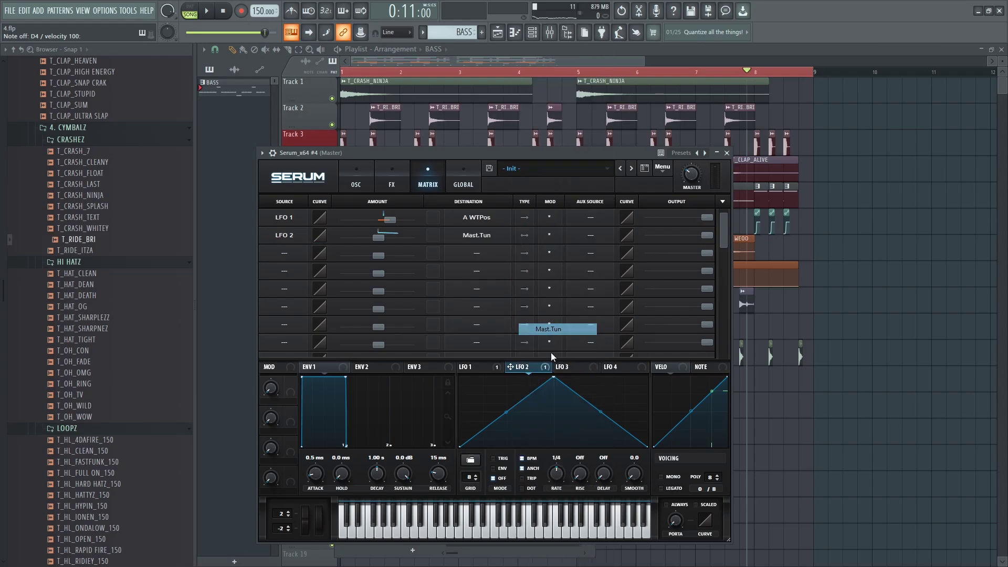
drag(555, 377, 646, 377)
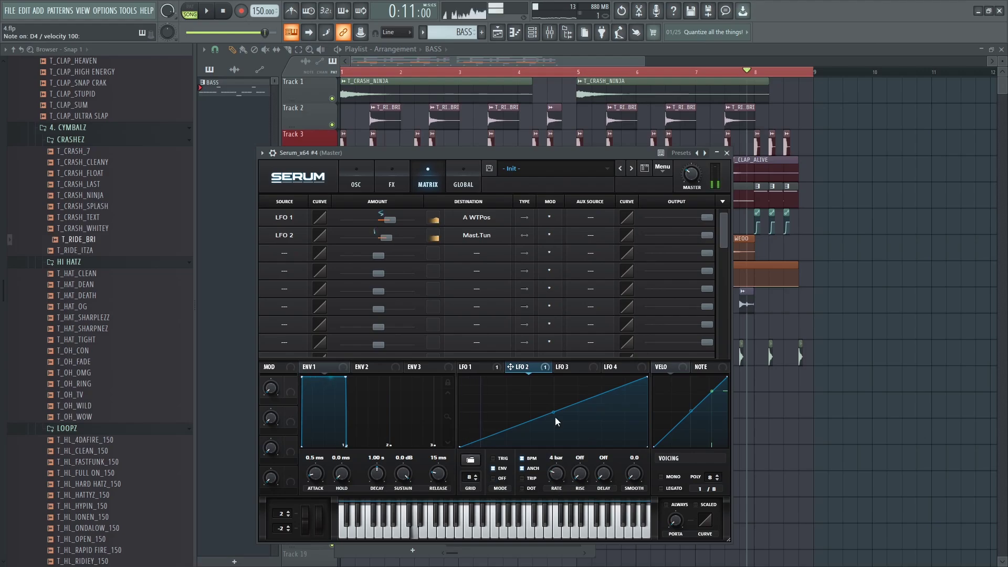
click(356, 184)
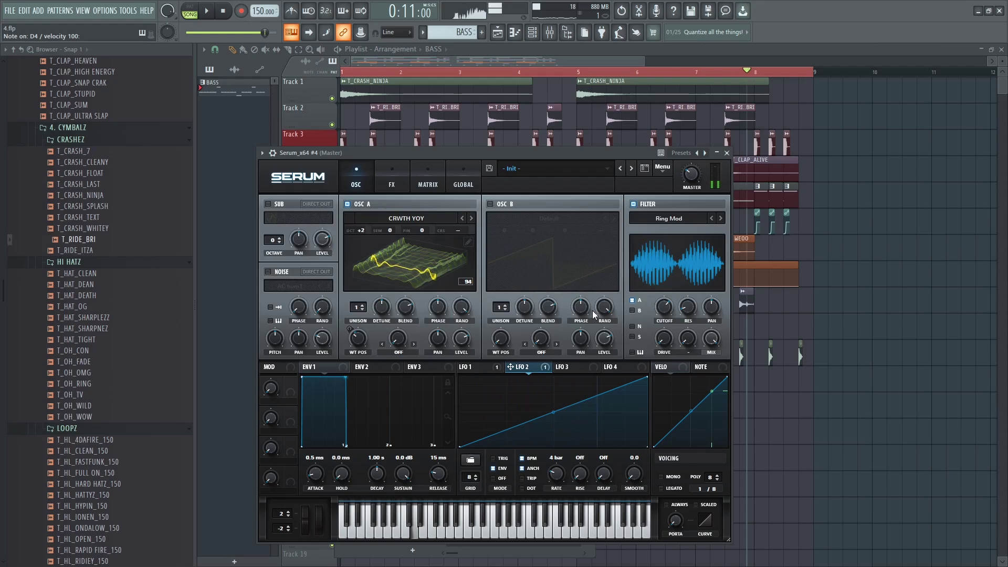
click(391, 178)
- Route the Serum_x64 #4 channel to mixer track 12
click(555, 34)
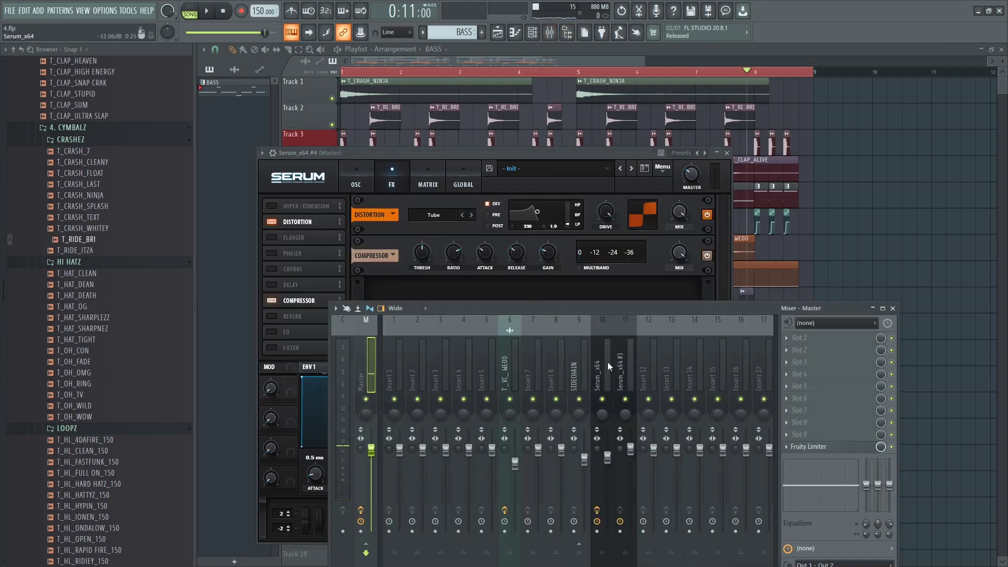
right_click(650, 364)
mouse_move(710, 379)
- Load Pro-Q 3 into slot 2 of the Serum_x64 #4 mixer track with a 48 dB/oct low cut at about 482 Hz
click(804, 379)
click(816, 350)
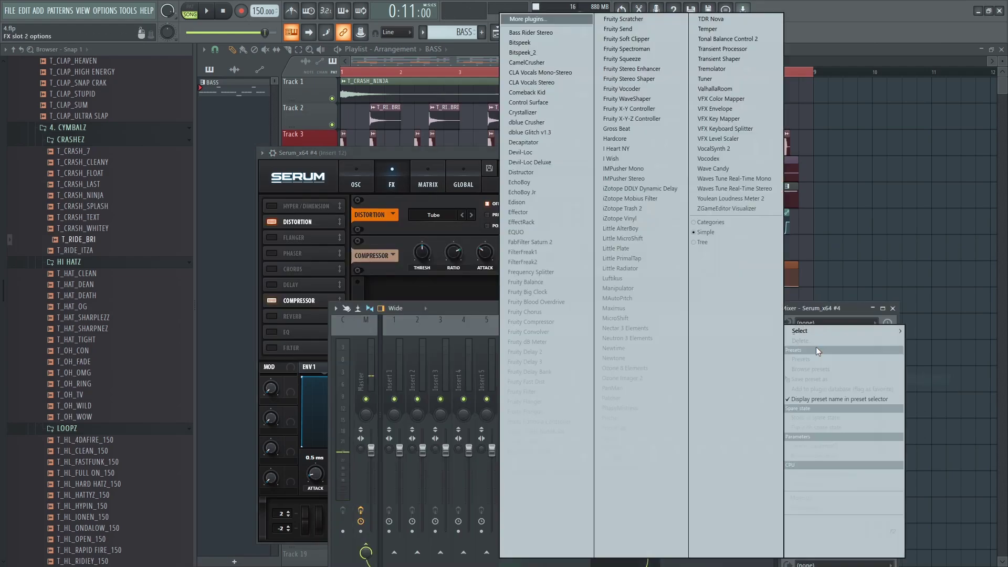
click(567, 105)
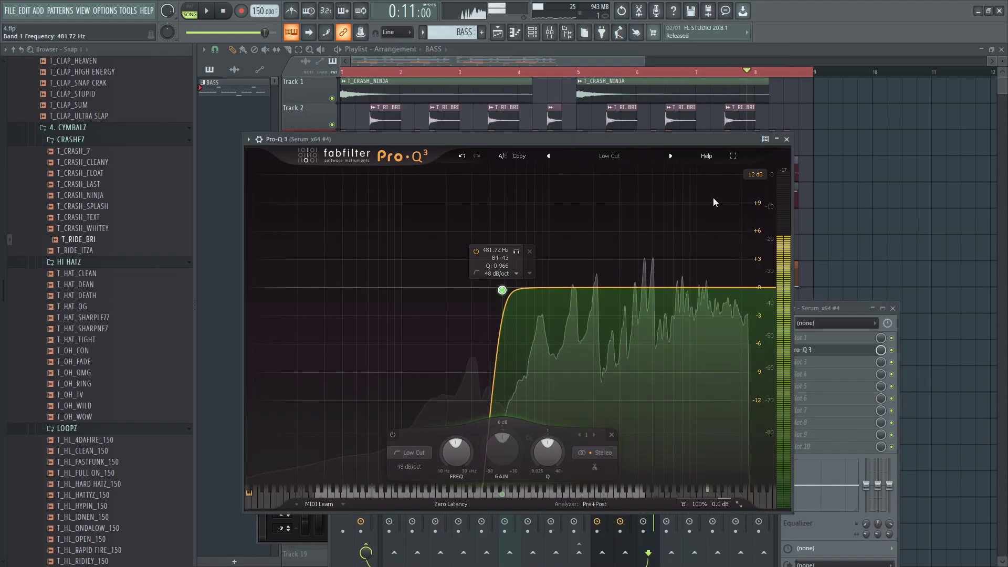
click(787, 139)
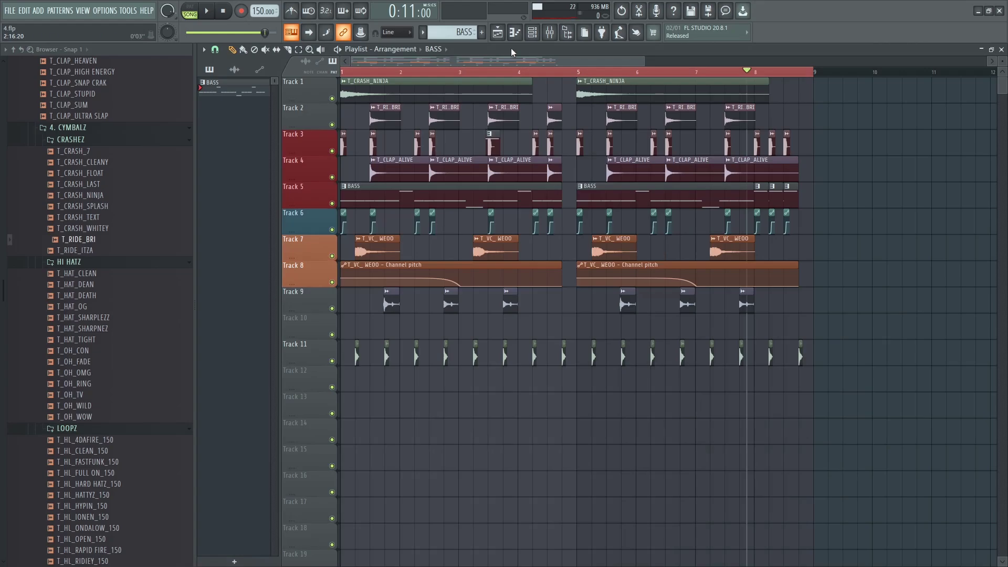
- Reopen Serum_x64 #4 and raise the starting point of the LFO 2 ramp to mid-height
click(531, 33)
click(418, 260)
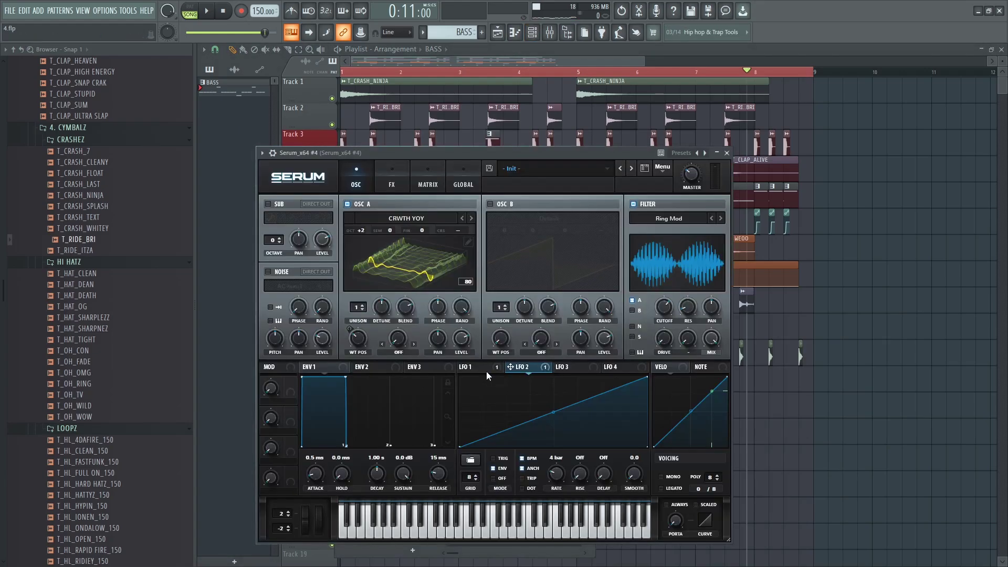
drag(455, 414, 453, 412)
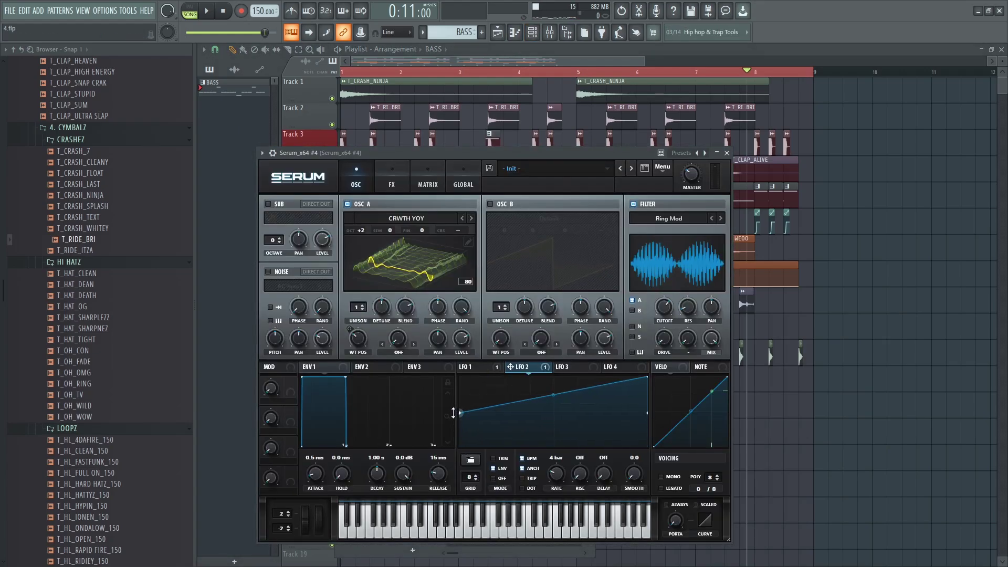
- Load ValhallaRoom into slot 3 of the Serum_x64 #4 mixer track and lower that track's volume to about -18.6 dB
click(549, 33)
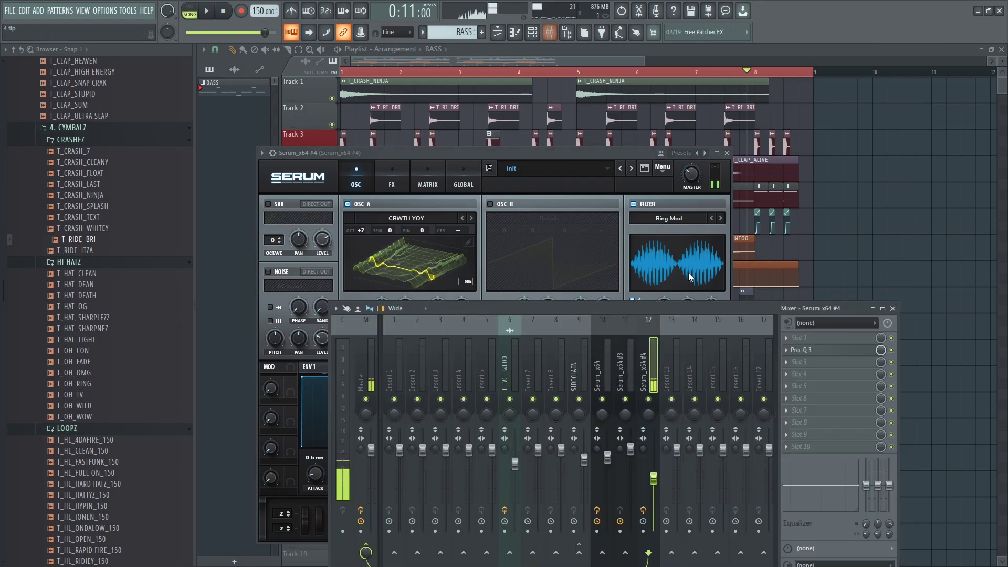
click(806, 360)
click(546, 19)
text(VA)
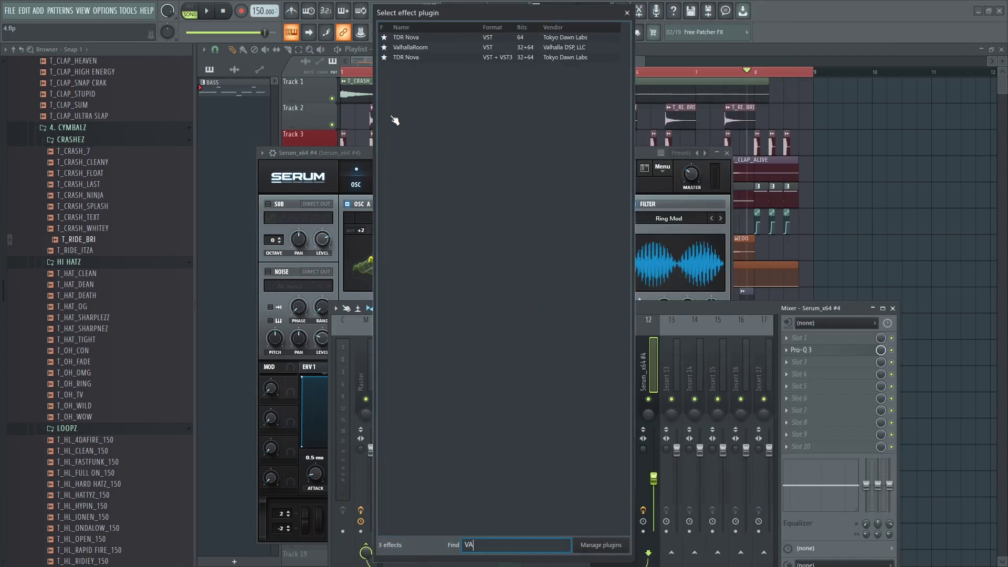
double_click(446, 48)
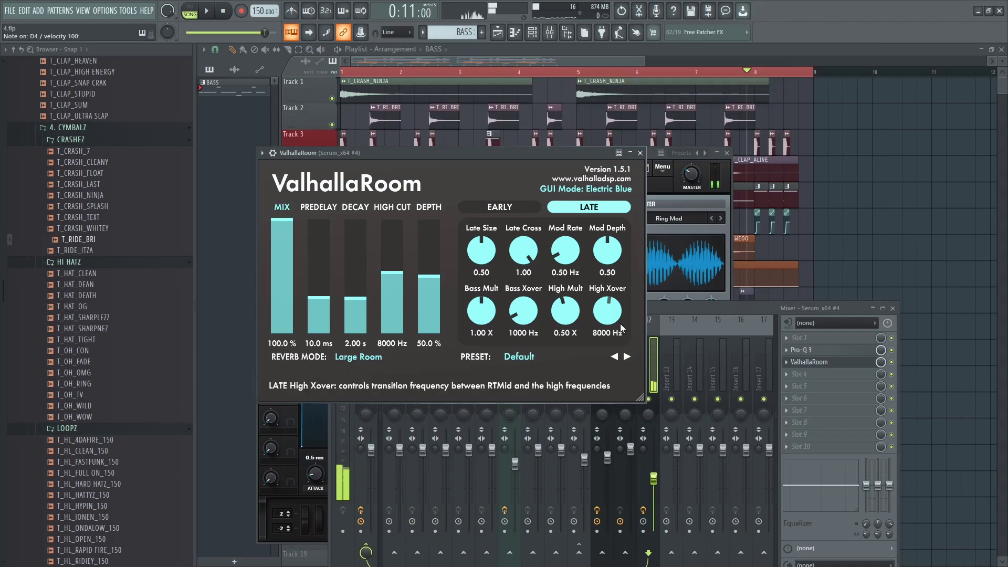
drag(654, 479, 654, 505)
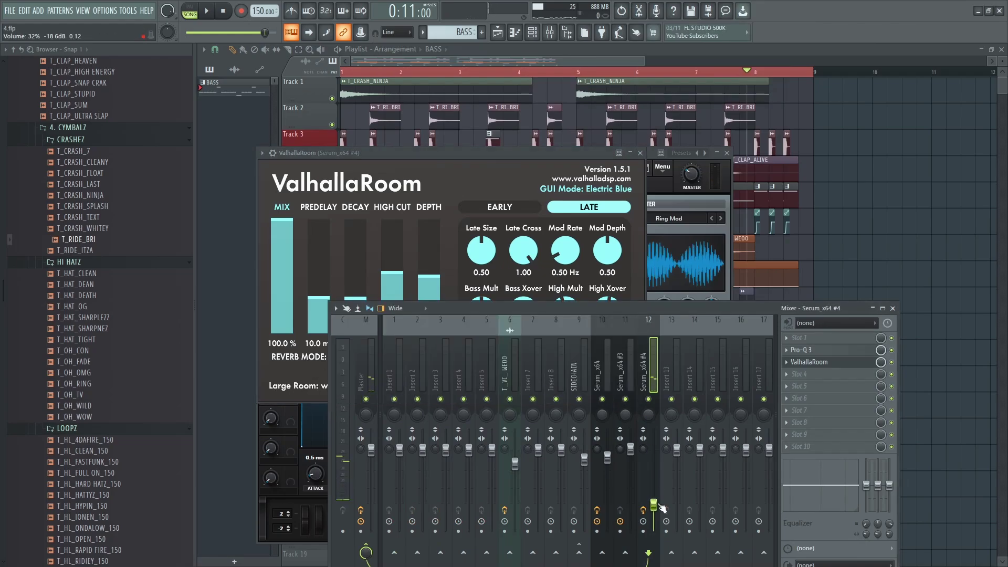
- Open the Serum_x64 #4 piano roll in pattern 1 and draw one sustained note spanning about four bars
right_click(842, 179)
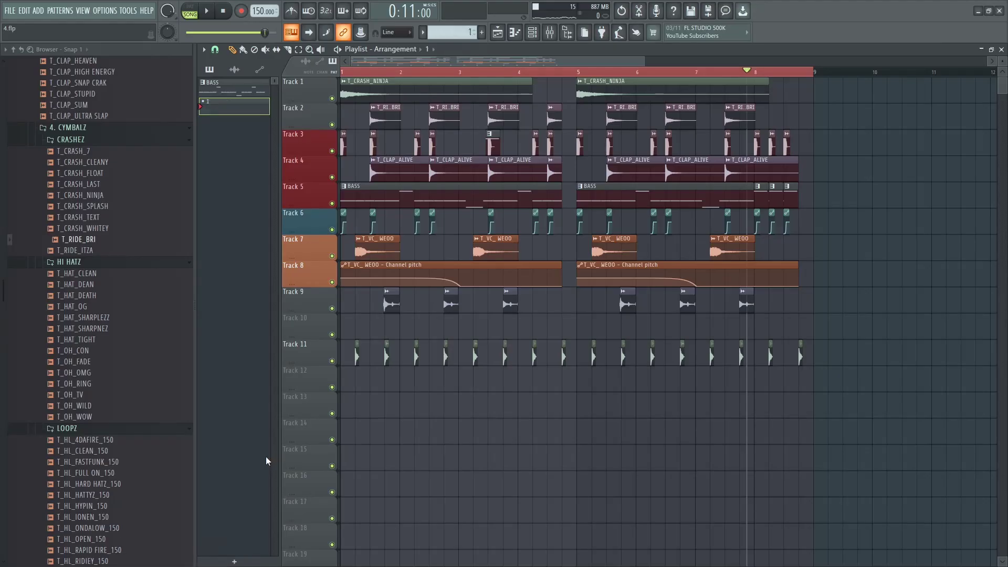
click(532, 32)
right_click(431, 257)
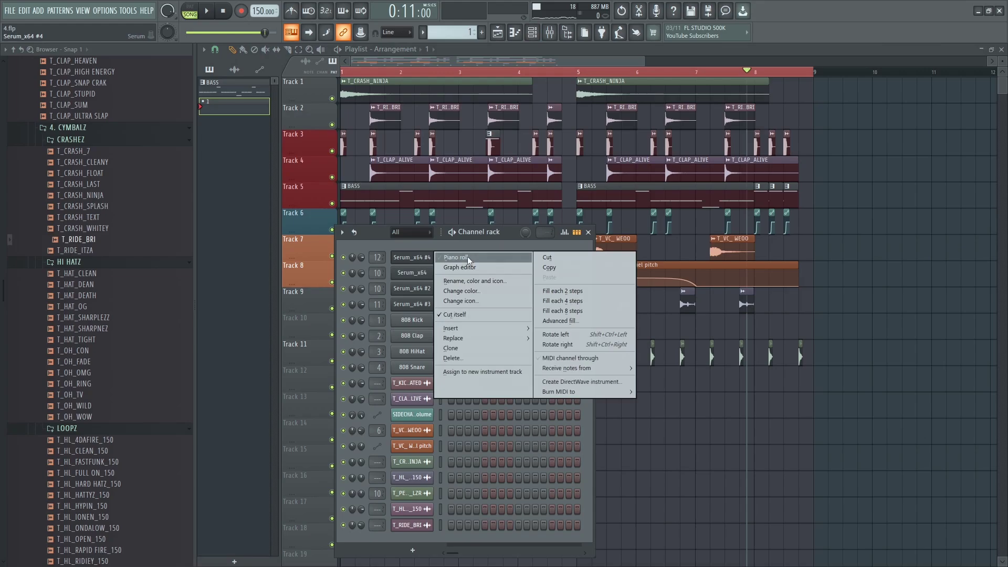
click(467, 260)
drag(540, 312, 713, 295)
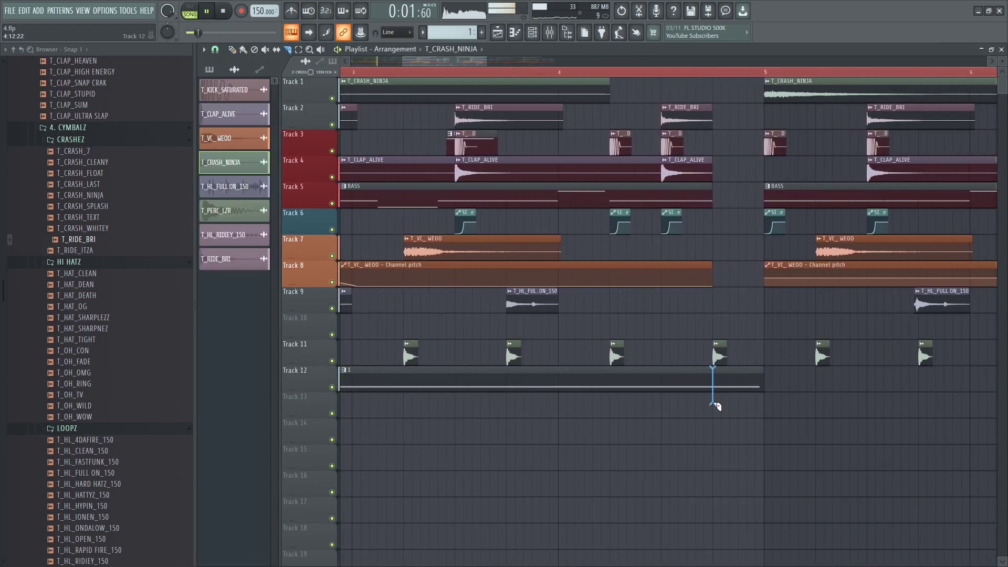
- Trim the pattern 1 clip on Track 12 at the fourth beat of bar 4 and place a copy at bar 5
drag(713, 403, 712, 403)
key(p)
right_click(726, 387)
click(701, 384)
click(777, 388)
scroll(757, 388, down, 3)
scroll(623, 369, up, 2)
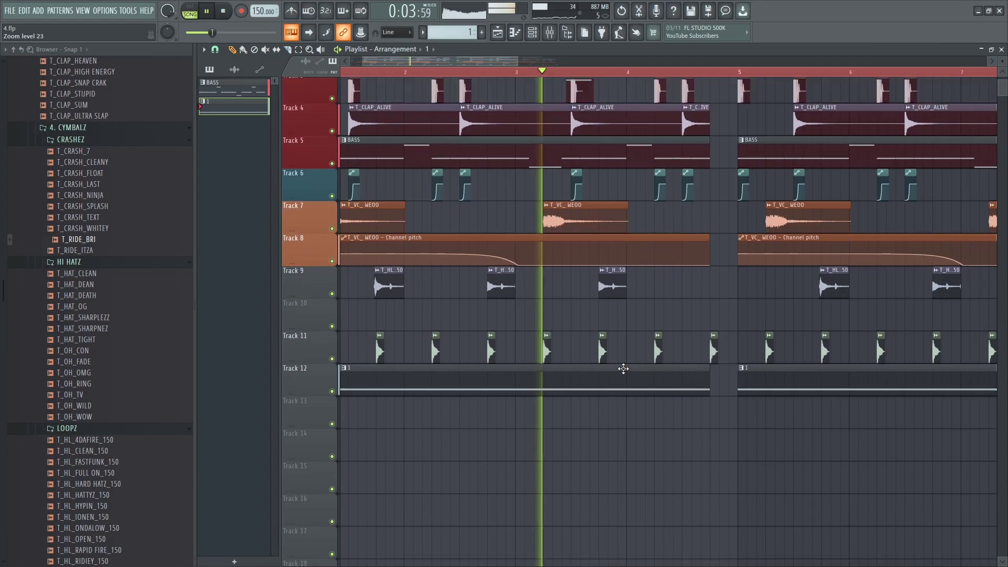
scroll(623, 369, down, 1)
- Adjust the Serum_x64 #4 mixer volume and set Serum's LFO 2 to OFF mode at a 1/4 rate
click(550, 32)
drag(653, 518, 653, 487)
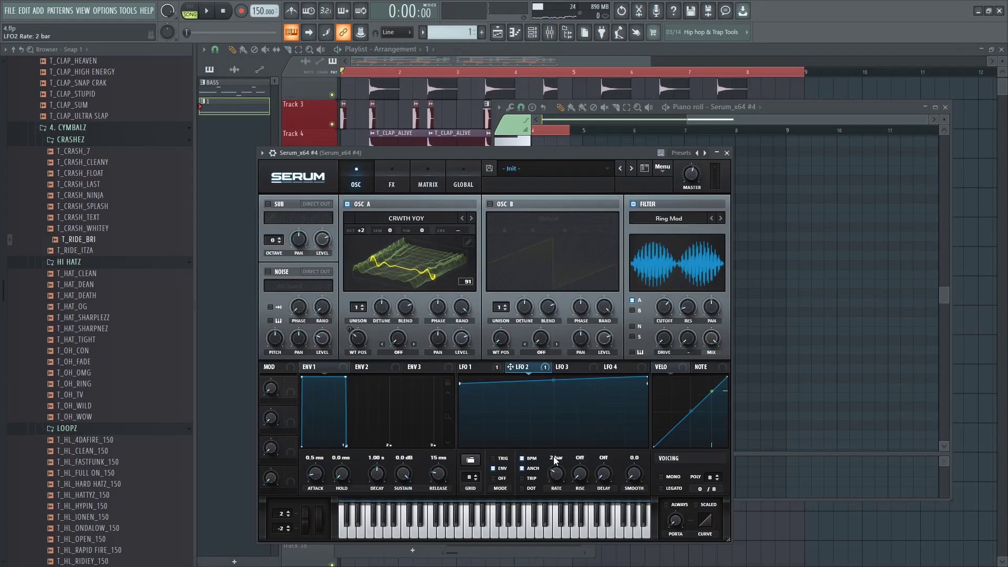
key(x)
drag(555, 460, 561, 478)
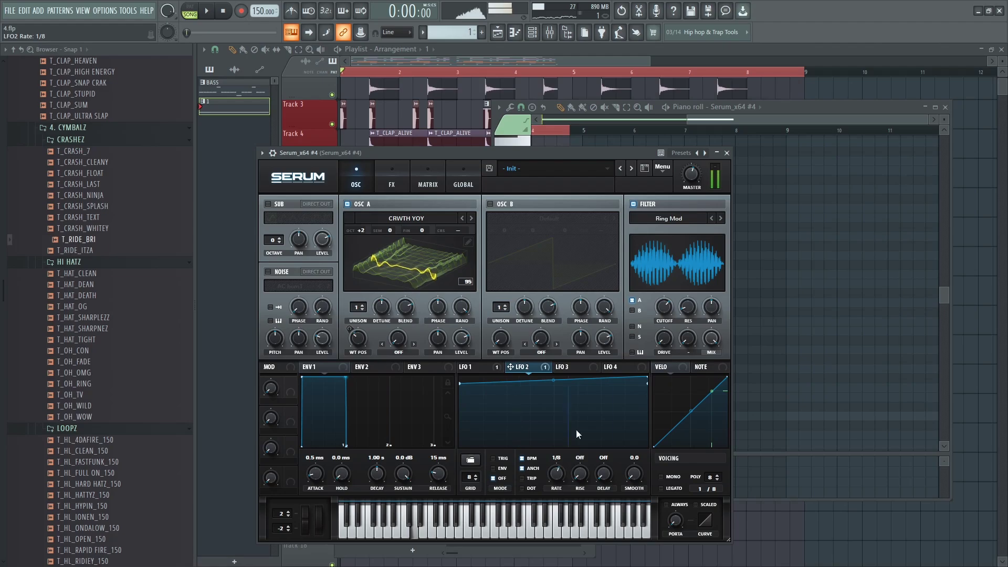
mouse_move(663, 309)
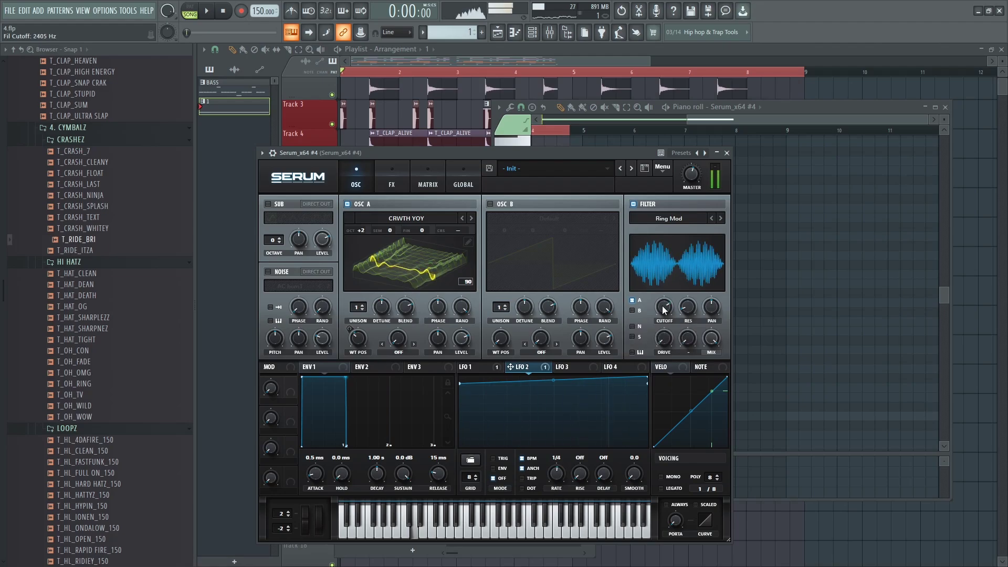
click(394, 184)
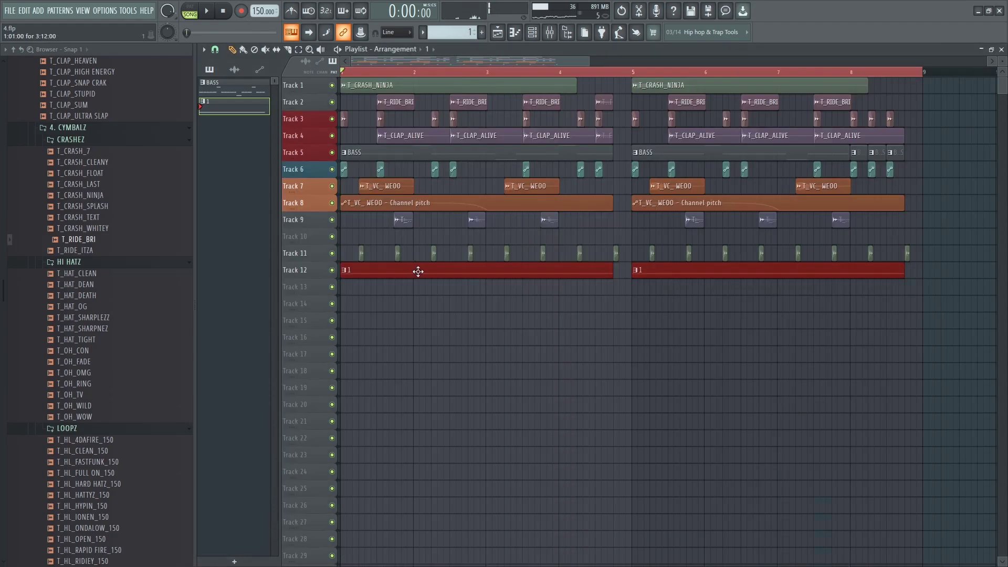
- Consolidate both pattern 1 clips on Track 12 to audio and set the resulting sample's time-stretching mode to Stretch
key(ctrl+alt+c)
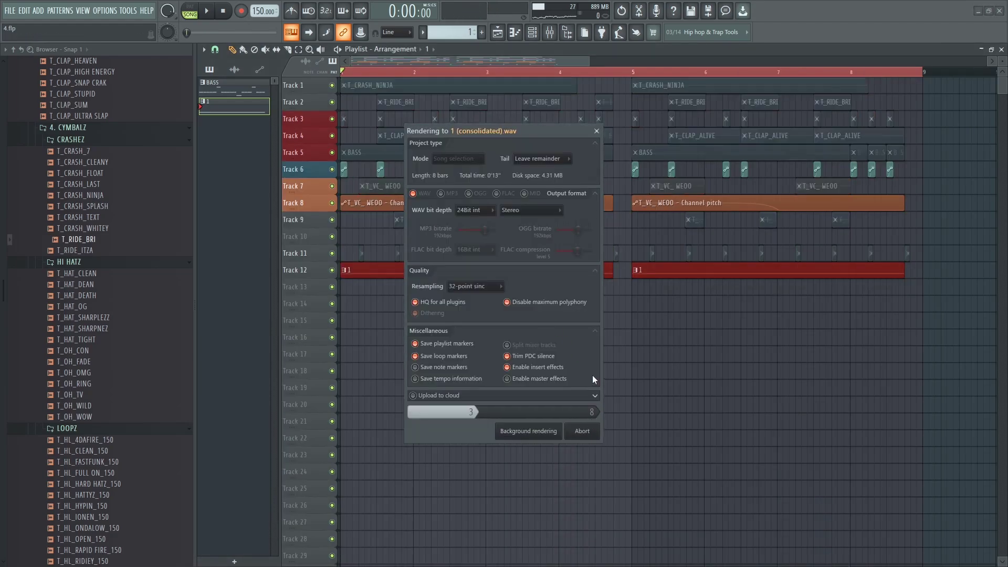
scroll(399, 274, up, 5)
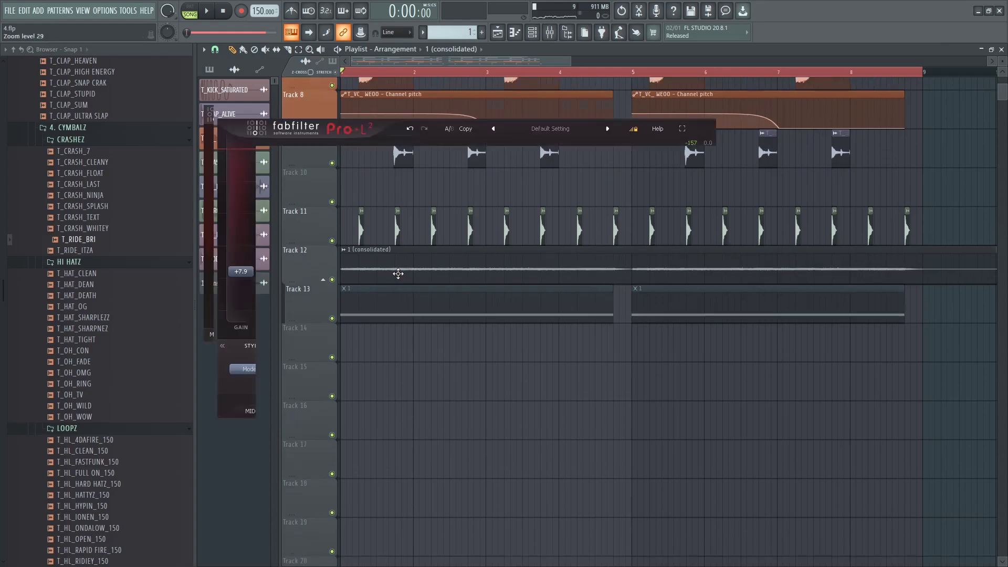
double_click(409, 269)
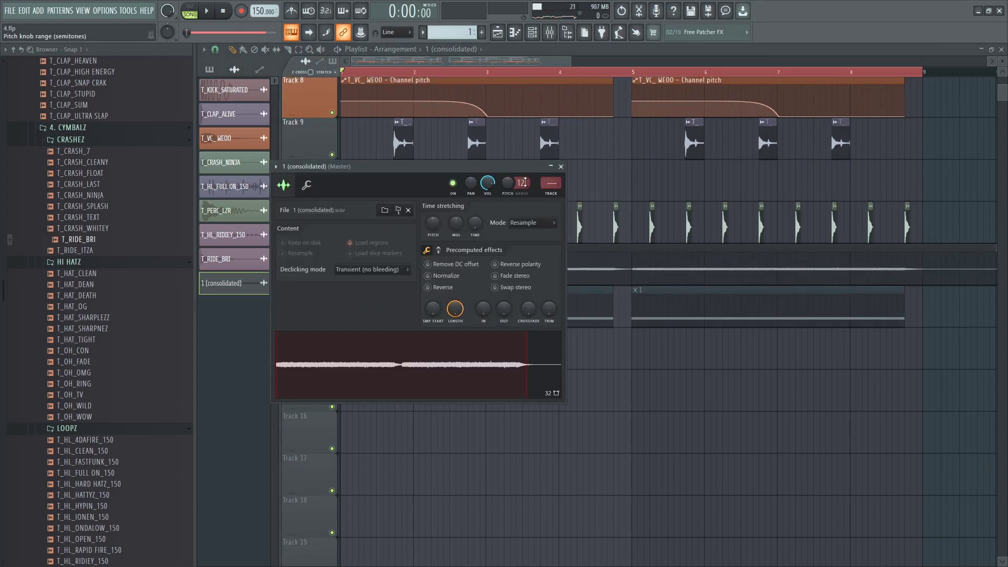
click(527, 221)
click(524, 250)
- Create a channel pitch automation clip for the consolidated sample and move it to Track 13 from bar 1
right_click(505, 185)
click(559, 263)
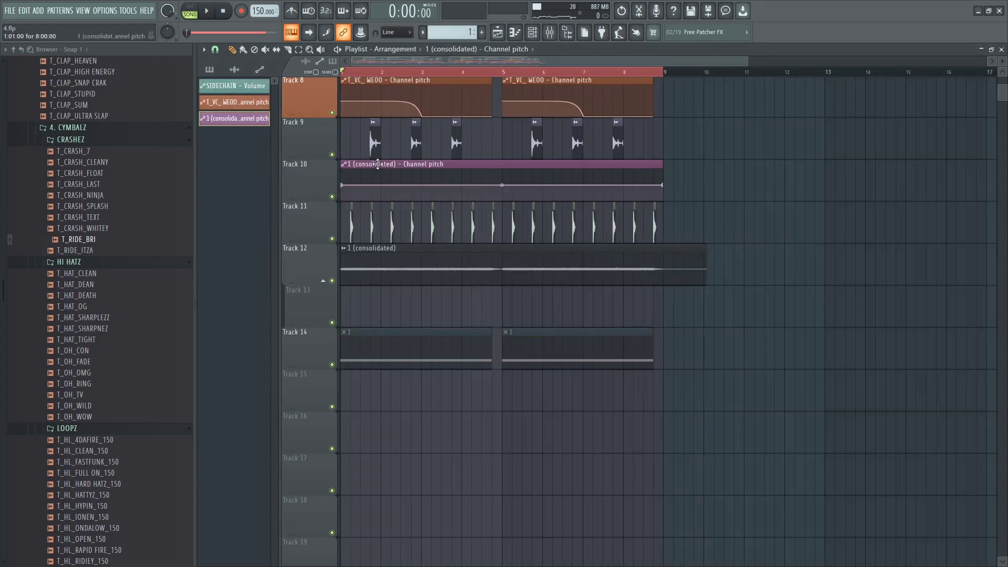
drag(377, 164, 378, 291)
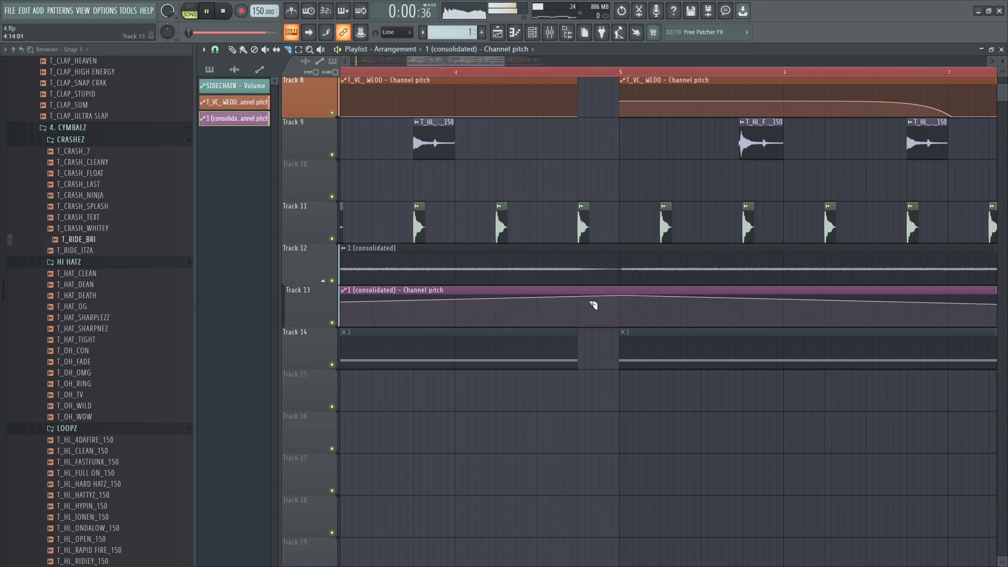
- Slice the consolidated audio and its pitch automation at the fourth beat of bar 4 and delete the parts after the cut
drag(579, 290, 579, 314)
key(ctrl+z)
scroll(581, 314, up, 3)
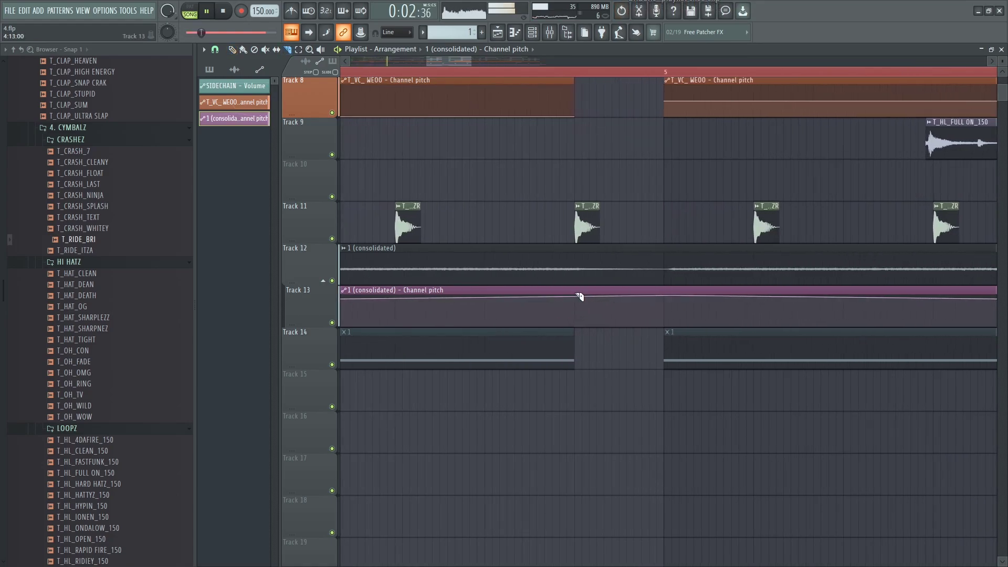
right_click(598, 275)
right_click(605, 306)
scroll(607, 310, down, 3)
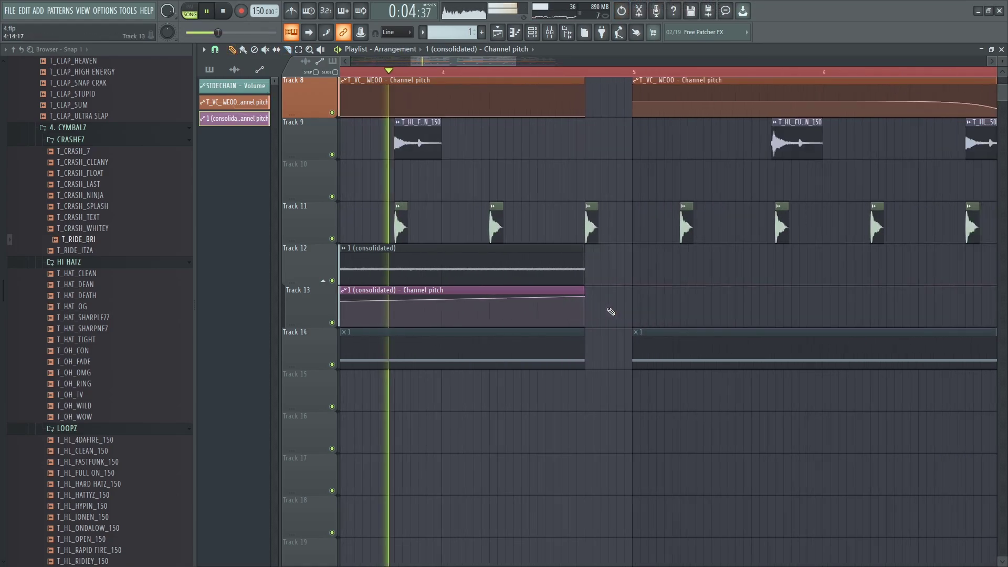
- Duplicate the trimmed consolidated audio on Track 12 so a second copy starts at bar 5
drag(615, 310, 505, 270)
scroll(674, 294, up, 5)
key(ctrl+b)
scroll(576, 279, down, 3)
scroll(576, 277, down, 8)
key(ctrl+d)
key(space)
- Shape the Track 13 pitch automation to rise until bar 5, drop vertically to the bottom and rise again
right_click(555, 162)
drag(521, 149, 725, 160)
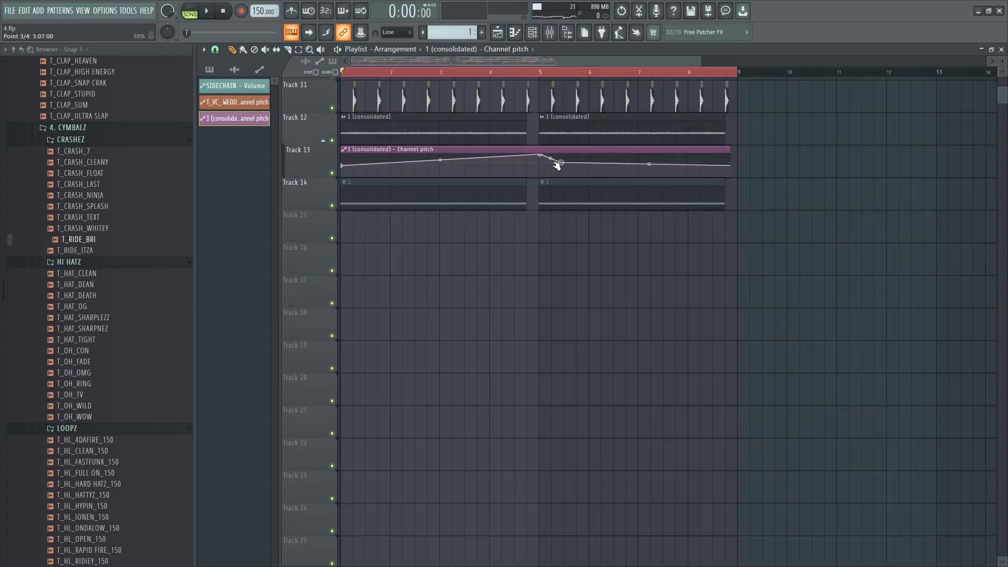
drag(562, 163, 540, 178)
scroll(727, 177, up, 3)
scroll(386, 161, up, 2)
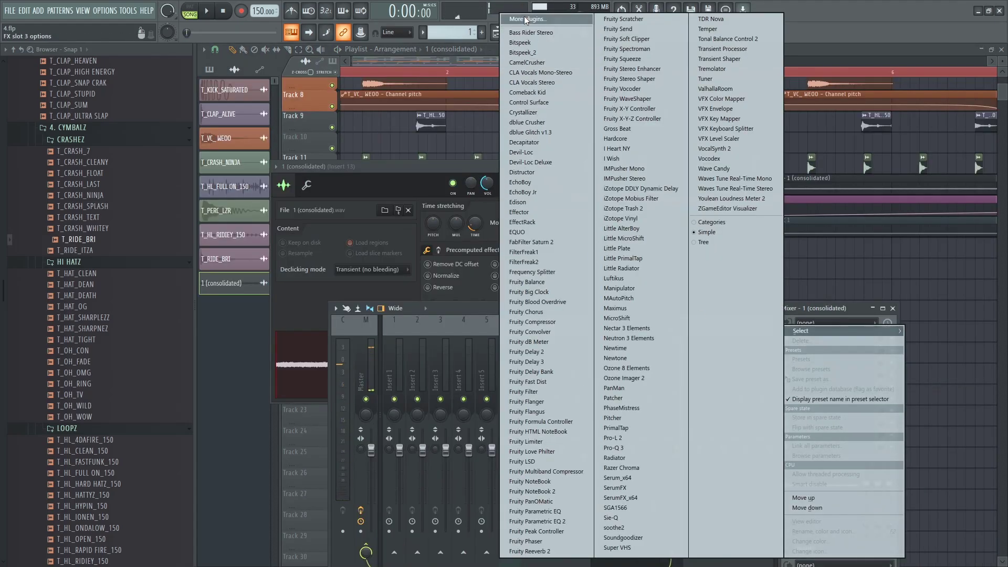
- Load Fruity Stereo Shaper into slot 3 of the consolidated sample's mixer track with its next preset, and lower the track volume slightly
click(526, 34)
text(STER)
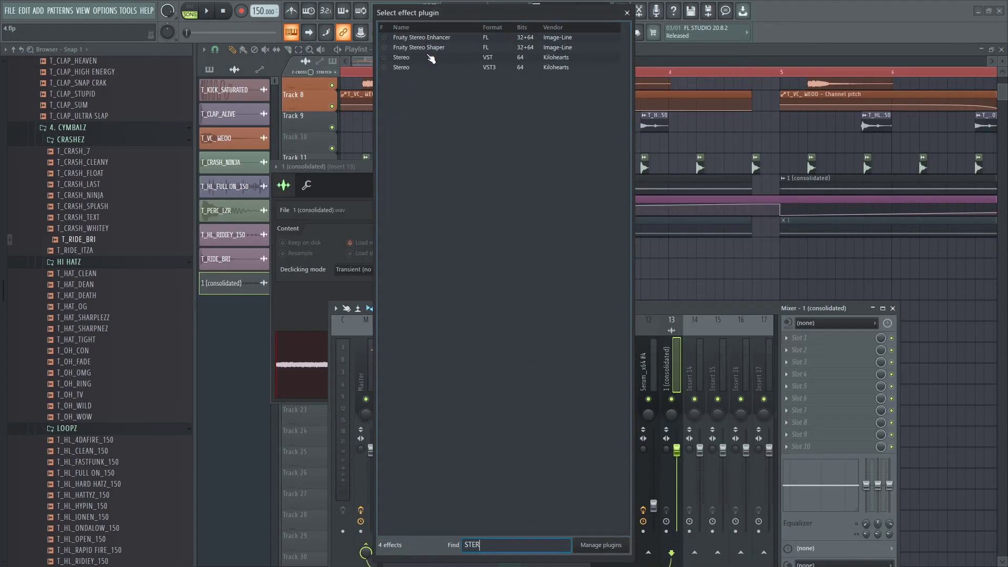
double_click(433, 47)
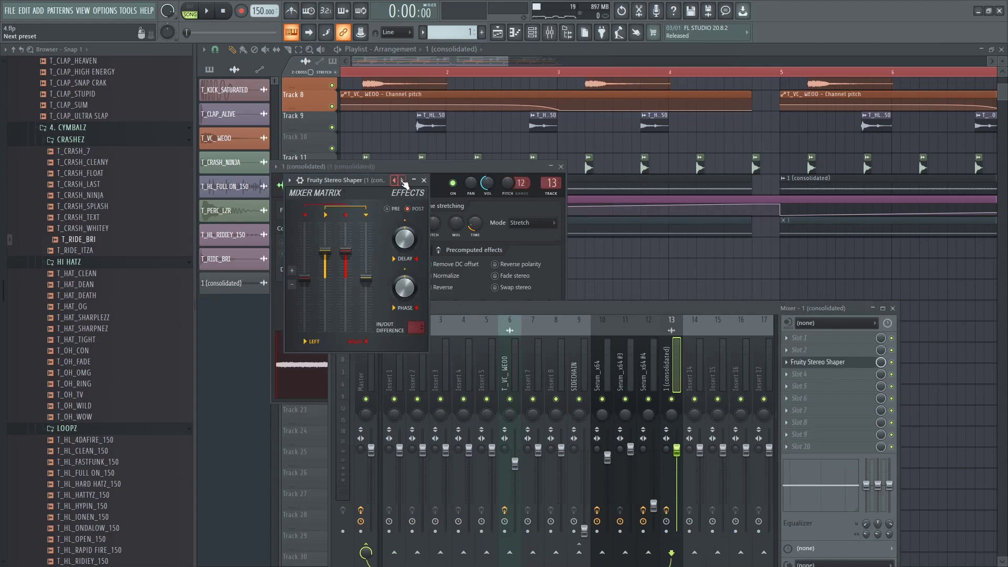
click(404, 184)
click(440, 273)
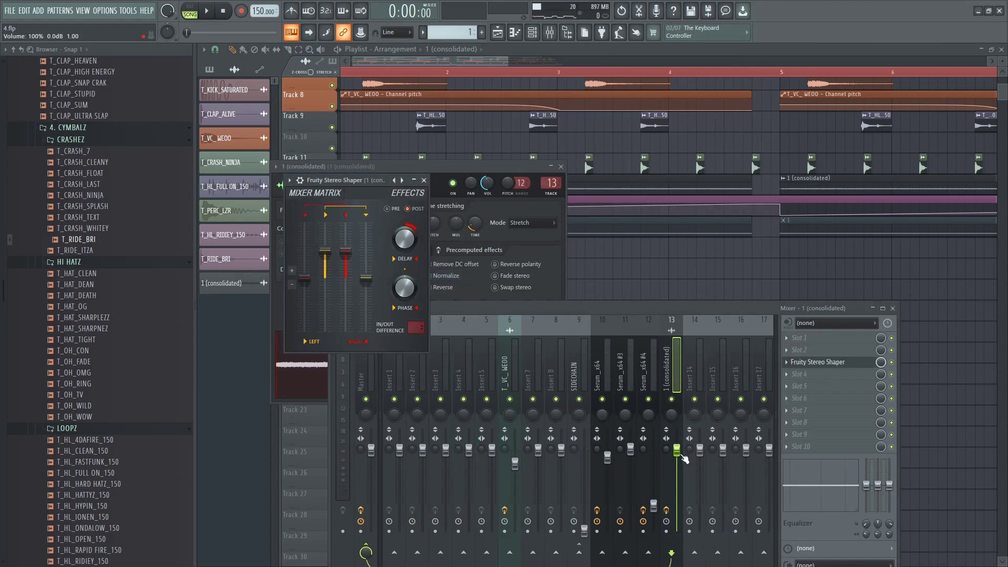
click(683, 458)
- Play back the arrangement with the plugin windows closed and review all the playlist tracks
key(space)
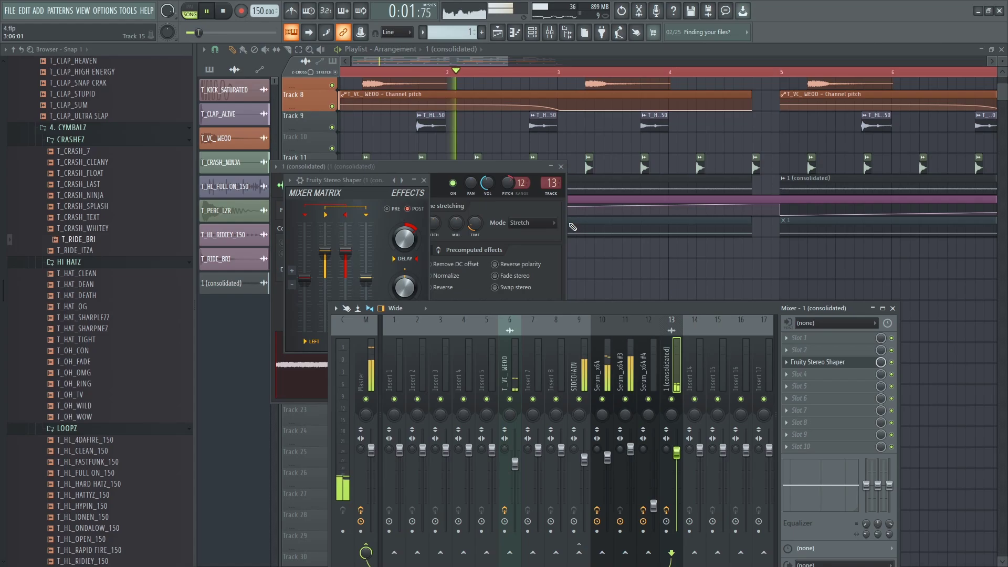
click(547, 187)
click(561, 167)
right_click(630, 275)
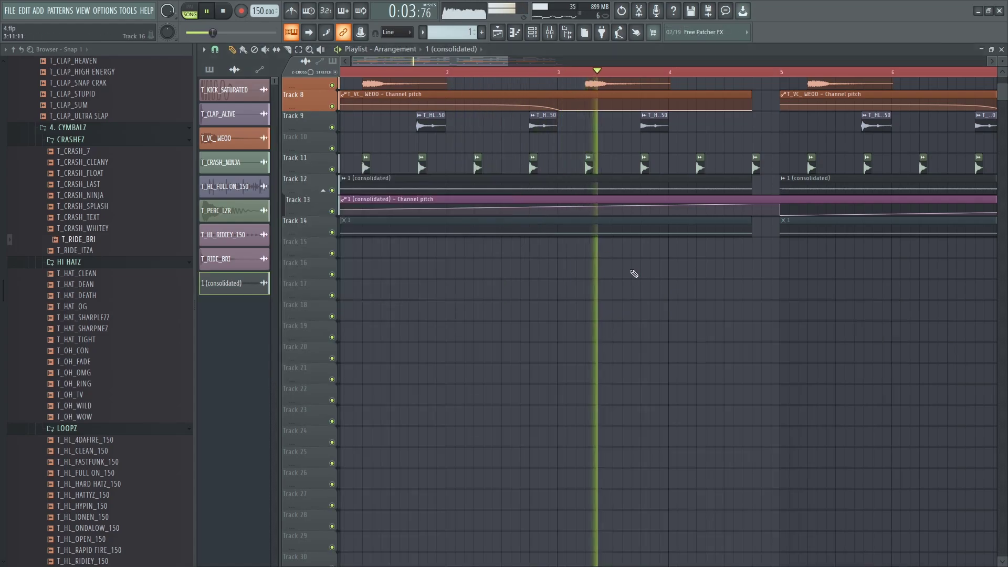
scroll(606, 260, down, 2)
scroll(580, 243, up, 3)
scroll(572, 236, down, 3)
scroll(569, 233, up, 5)
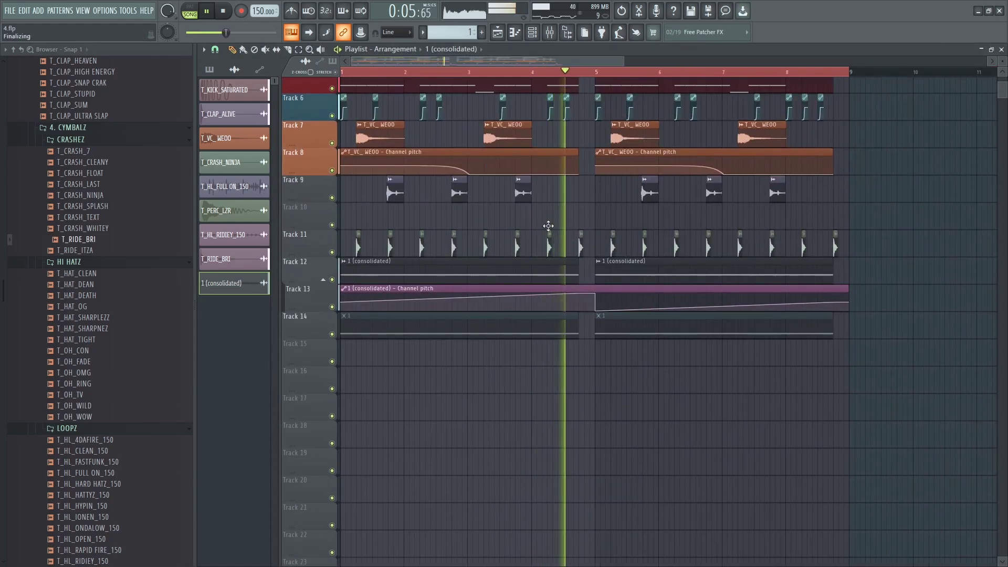
scroll(569, 232, up, 5)
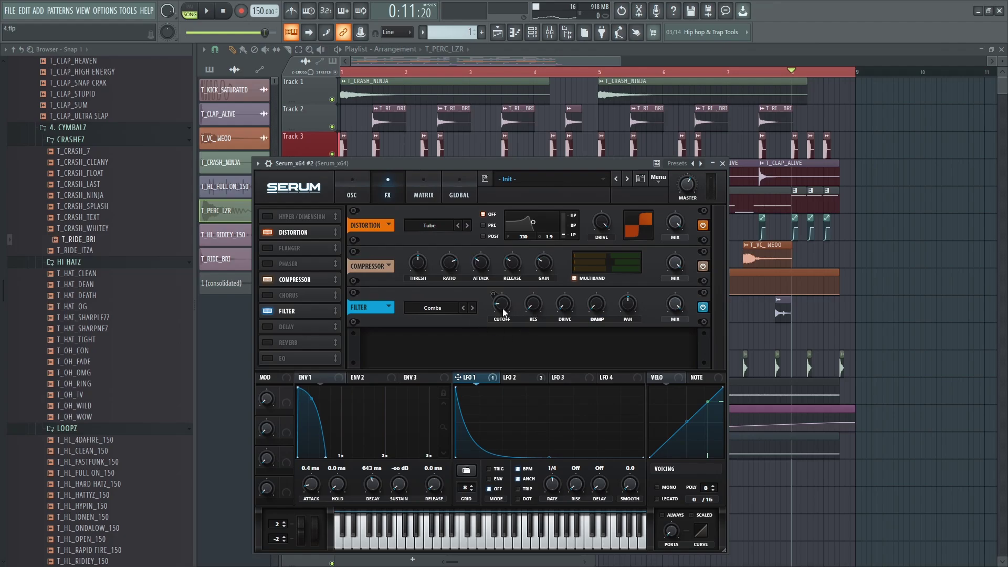
- Create an automation clip for the cutoff of the Combs filter effect in Serum_x64 #2
mouse_move(503, 310)
drag(504, 311, 503, 314)
click(366, 34)
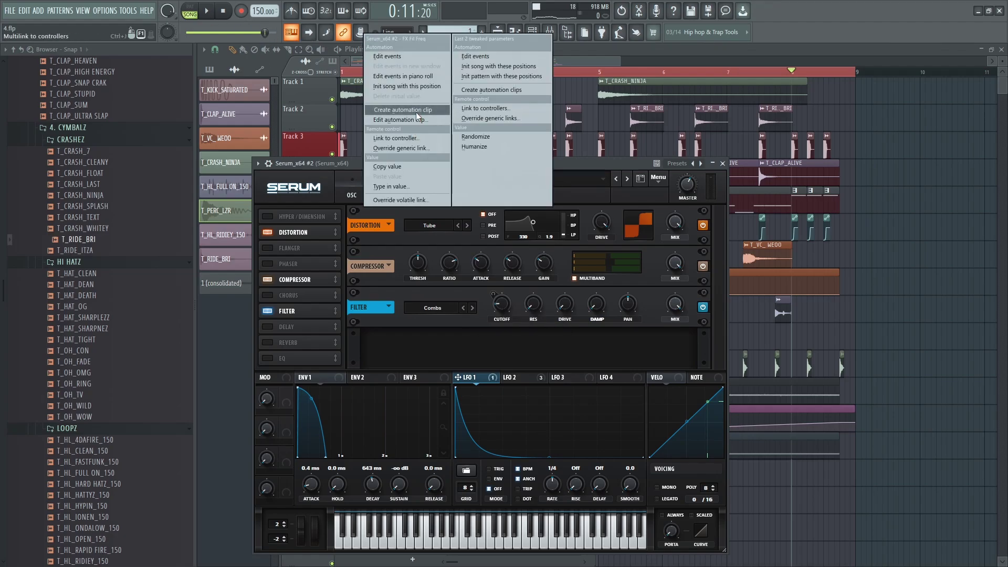
click(416, 112)
- Mute the T_VC_WEOO vocal clips on Track 7
scroll(863, 347, up, 2)
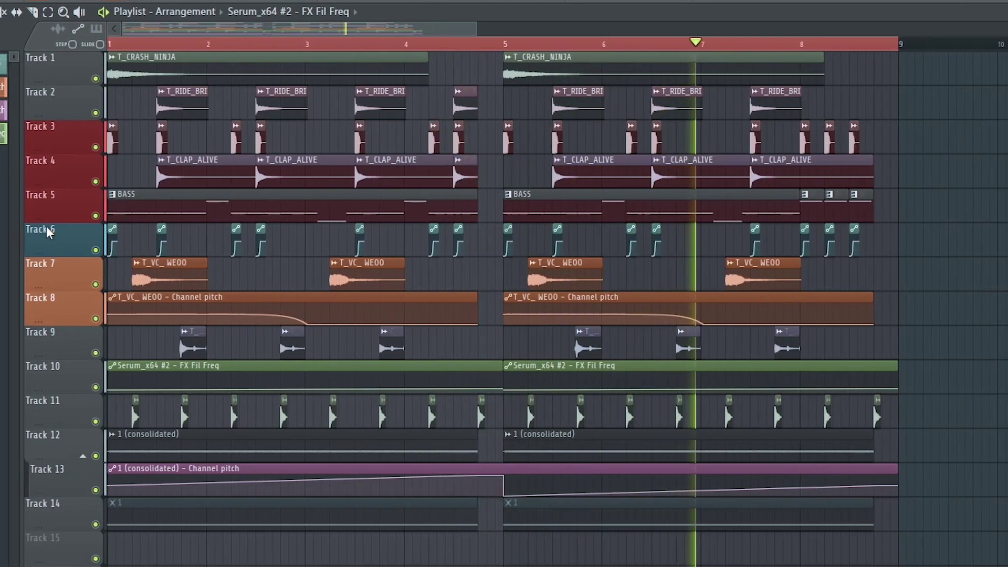
click(78, 283)
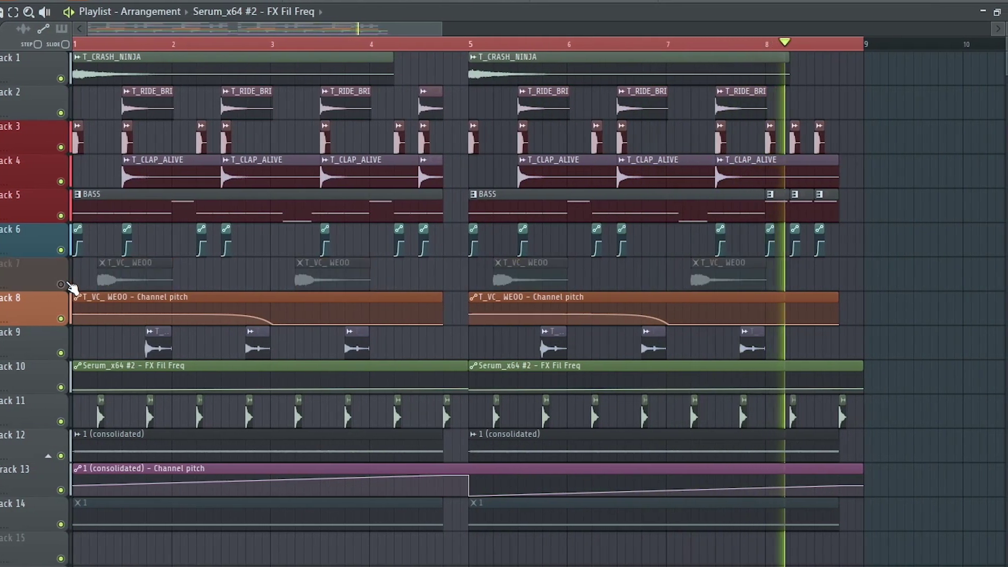